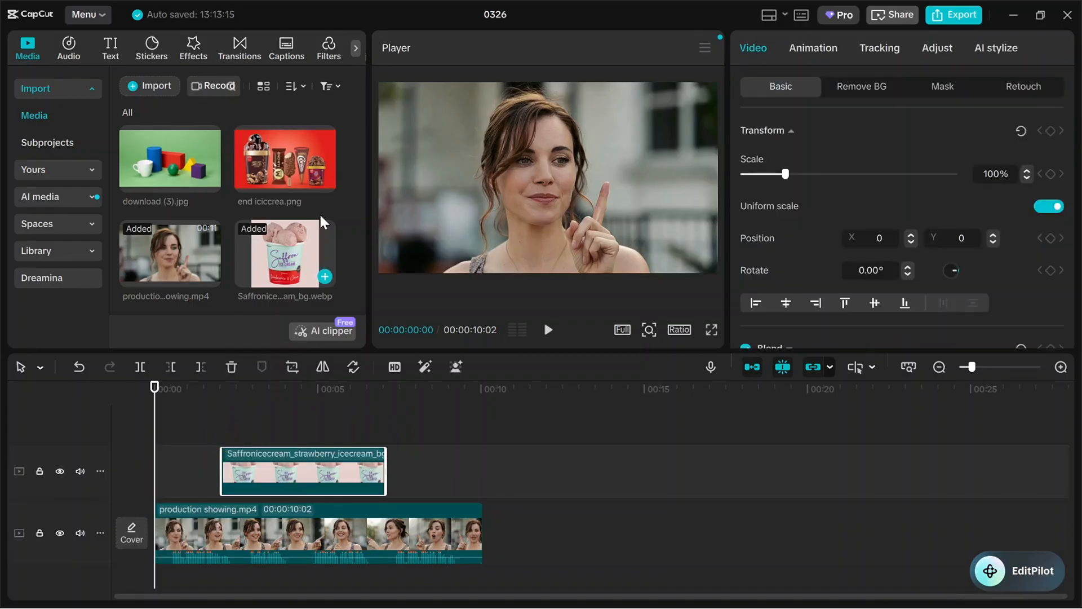
Step: Add end iciccrea.png after the ice cream tub overlay at about 8 seconds, and download (3).jpg on a new track above at about 6 seconds
left_click_drag(285, 175, 422, 468)
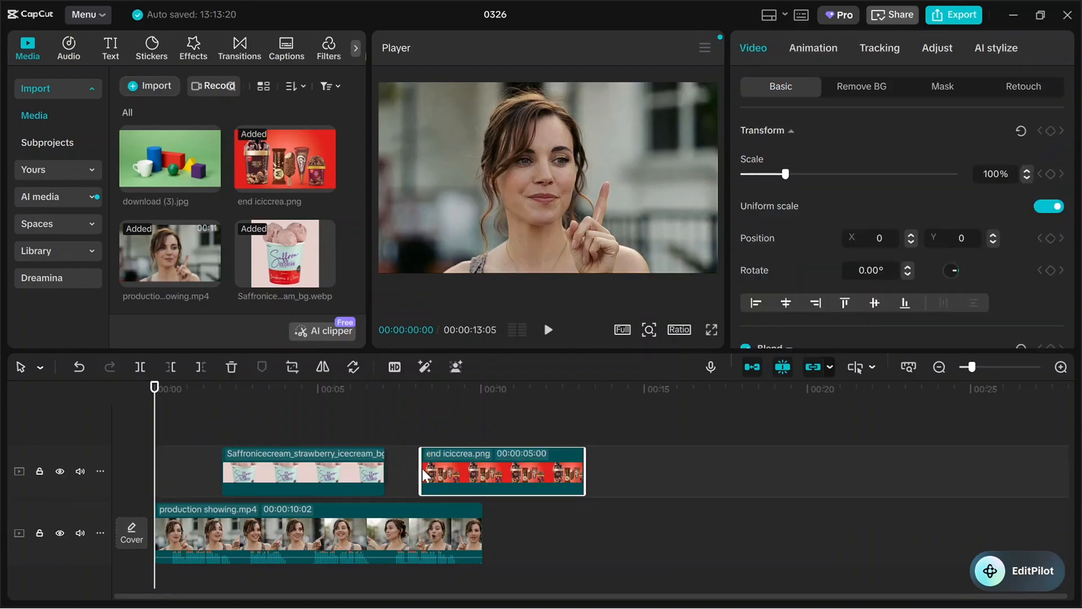
left_click_drag(187, 162, 343, 420)
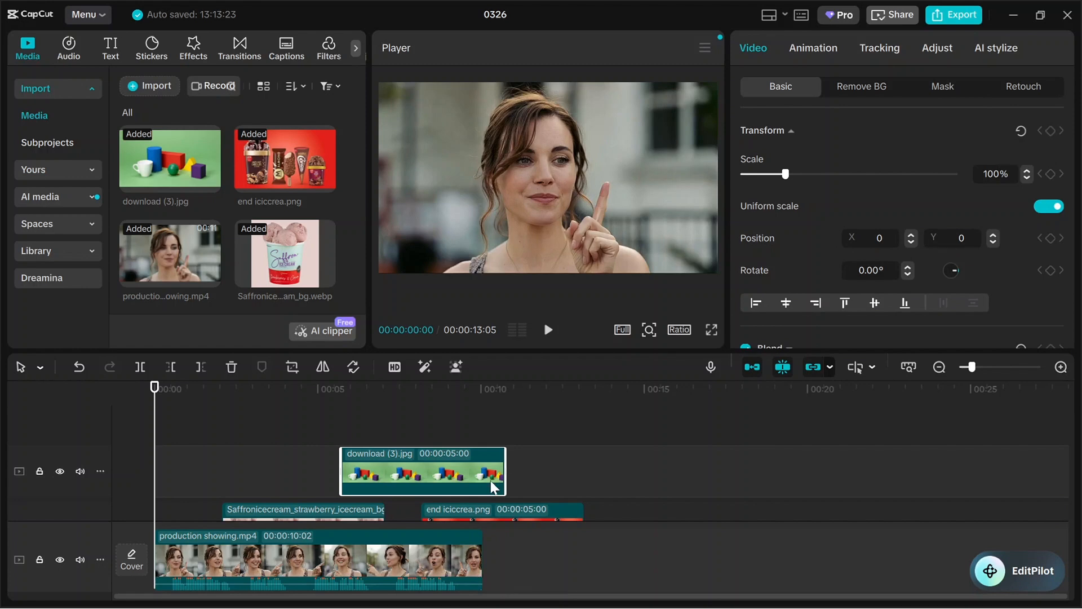
Step: Mute the production showing.mp4 track and play the timeline up to the ice cream tub overlay at about 00:00:02:25
left_click(80, 560)
left_click(548, 330)
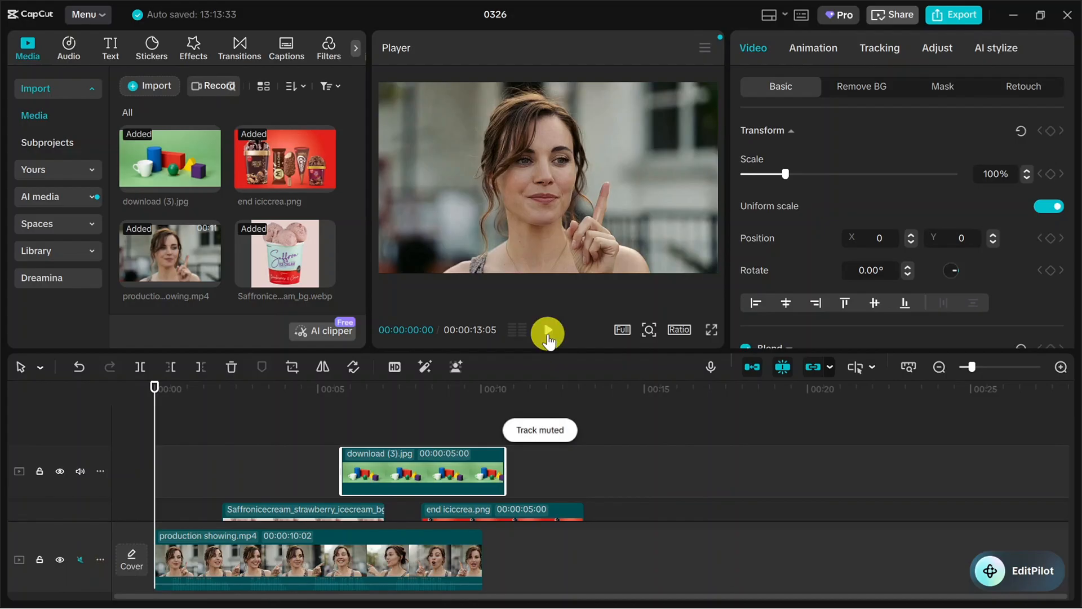
left_click(548, 333)
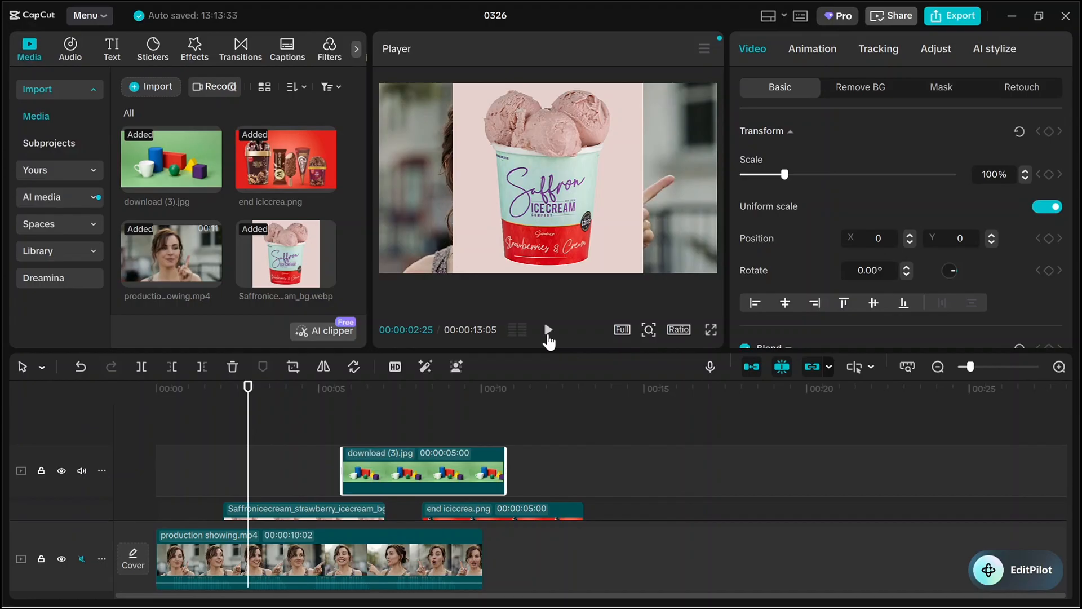
Step: Enable Chroma key on the ice cream tub overlay and pick its pale pink background as the colour to remove
left_click(602, 195)
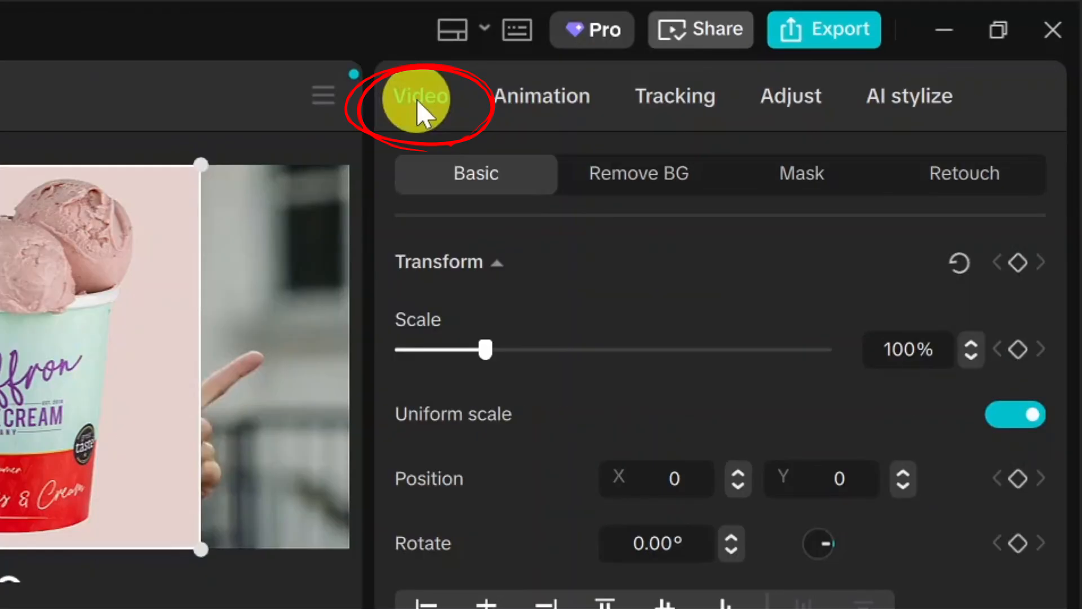
left_click(656, 176)
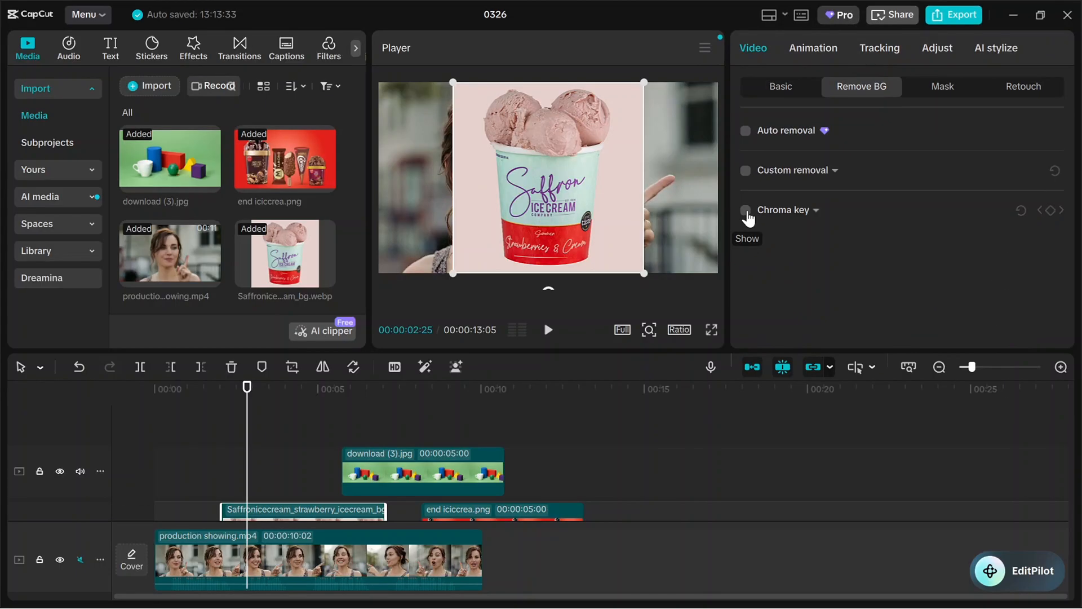
left_click(747, 212)
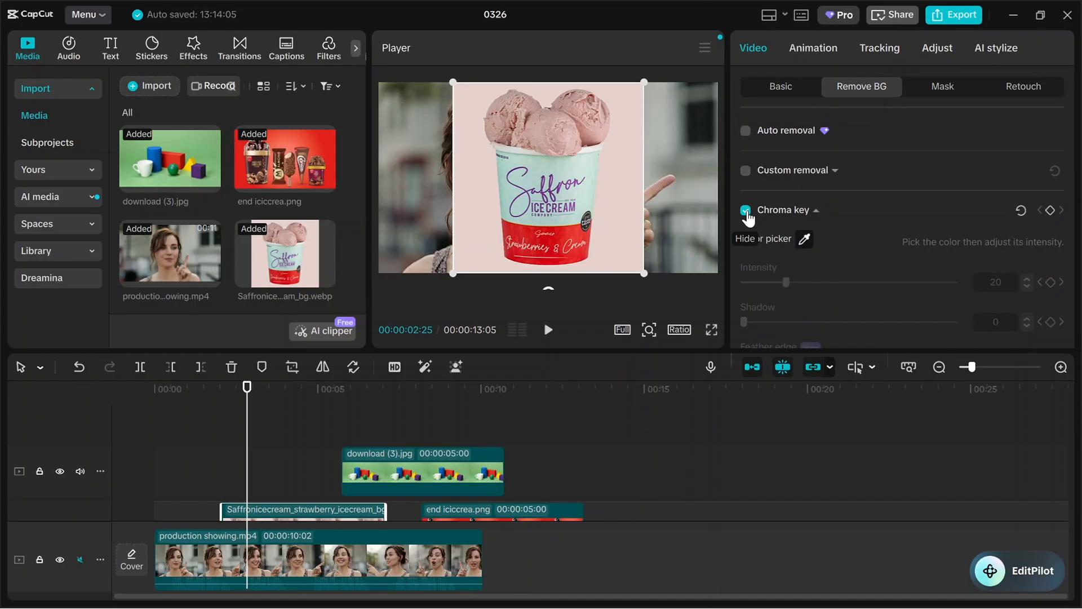
left_click(804, 239)
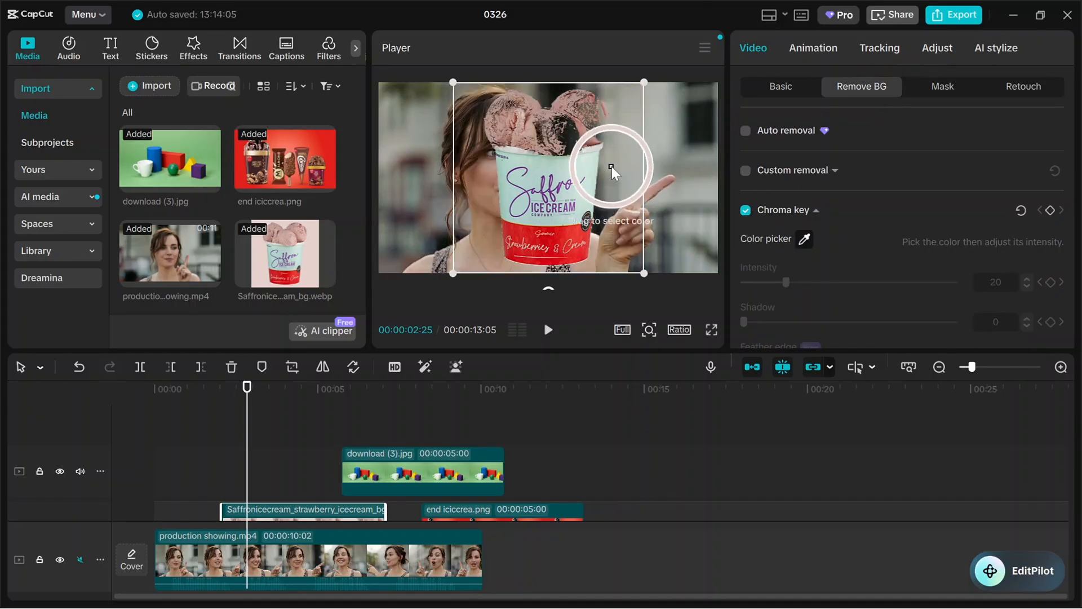
left_click(611, 166)
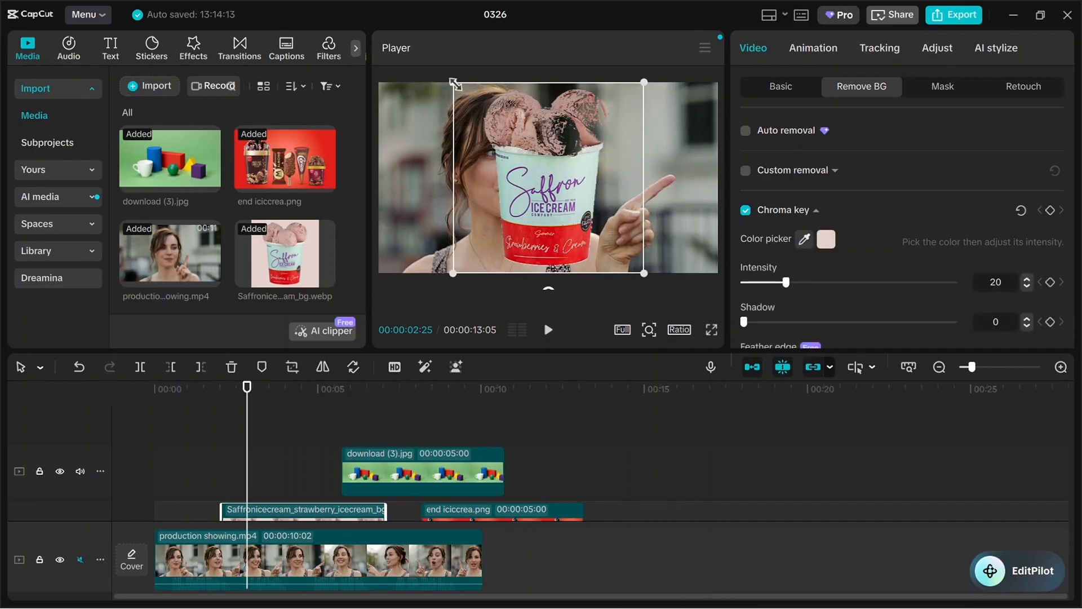
Step: Shrink the ice cream tub overlay, place it above the woman's pointing finger and set its chroma key intensity to 9
left_click_drag(454, 82, 690, 126)
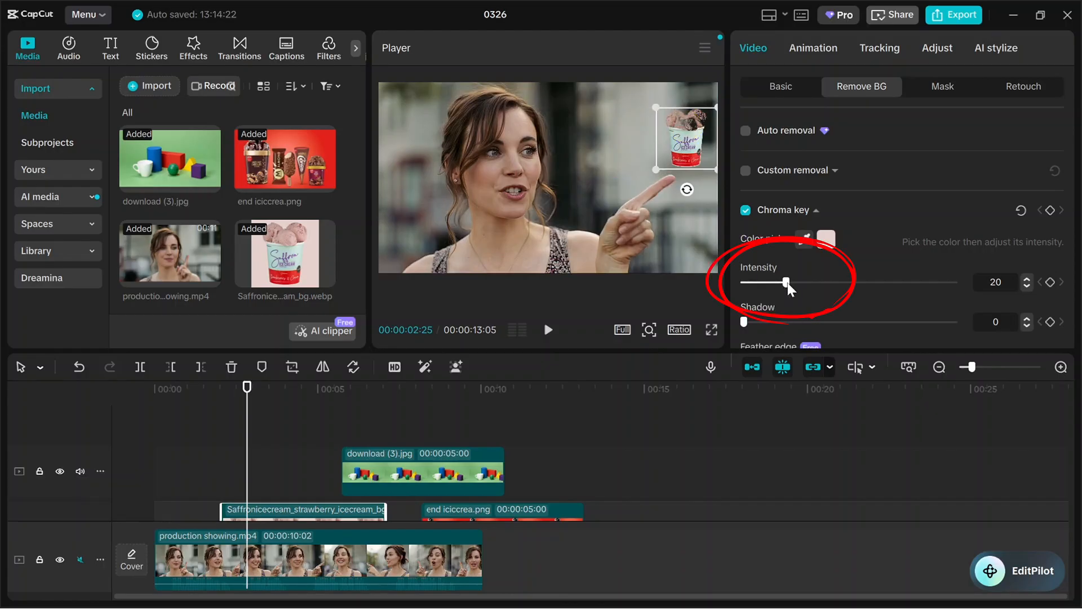
mouse_move(787, 283)
left_mouse_down()
mouse_move(741, 289)
mouse_move(765, 285)
left_mouse_up()
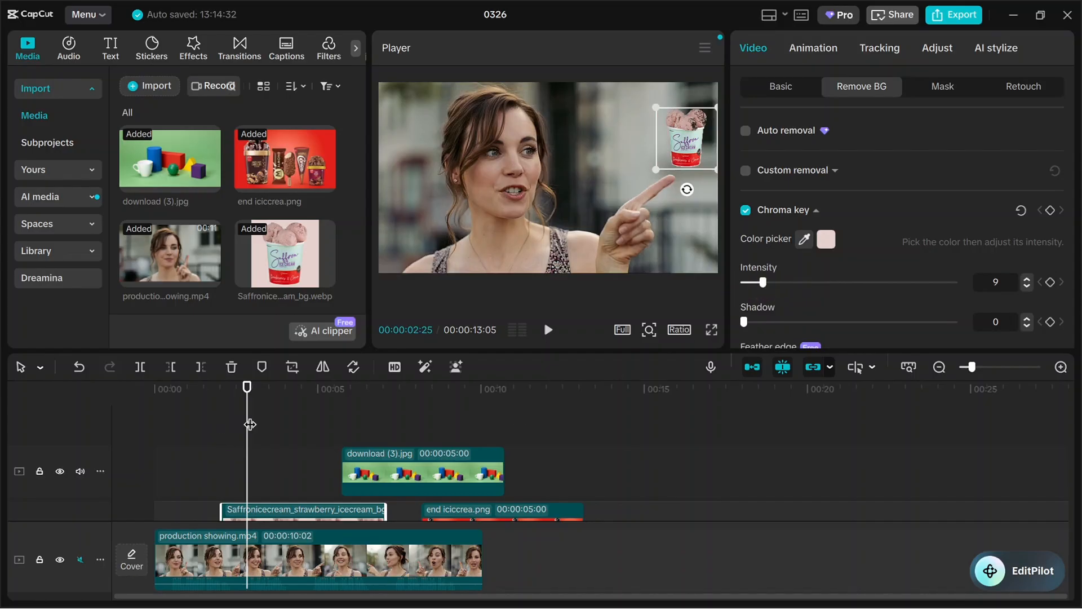
Step: Shrink the download (3).jpg overlay, place it between the woman's face and the ice cream tub, and make its clip run from about 3 to 6.5 seconds
left_click_drag(250, 424, 354, 428)
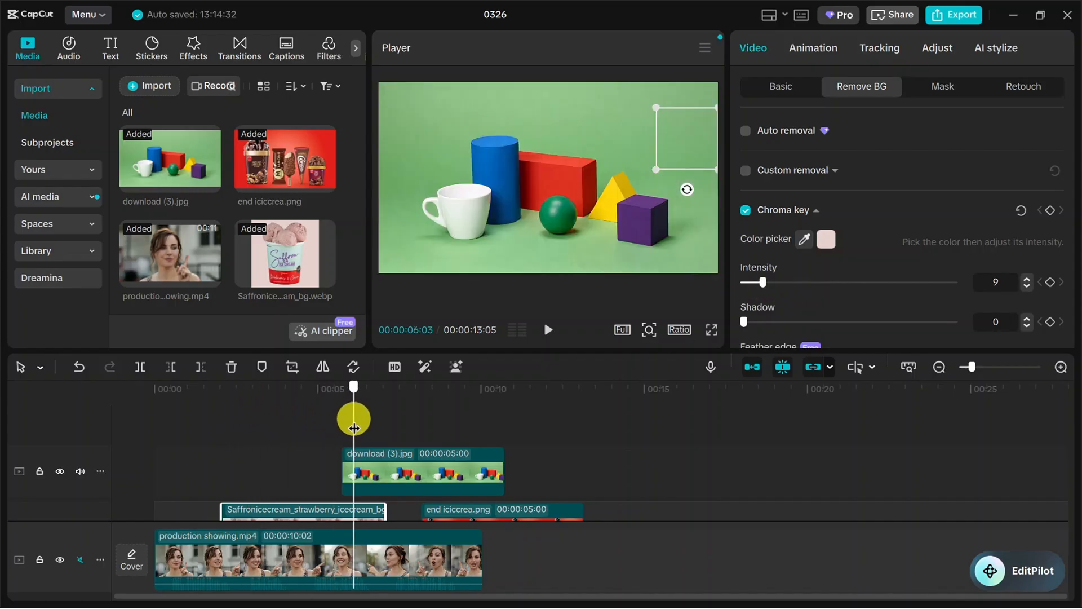
left_click(593, 117)
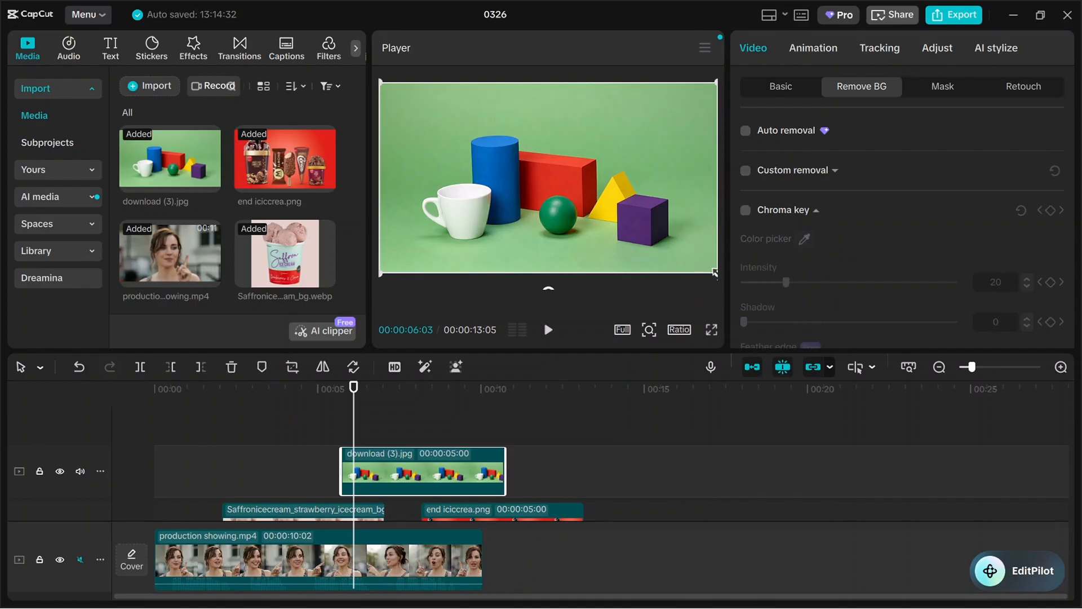
left_click_drag(715, 273, 715, 272)
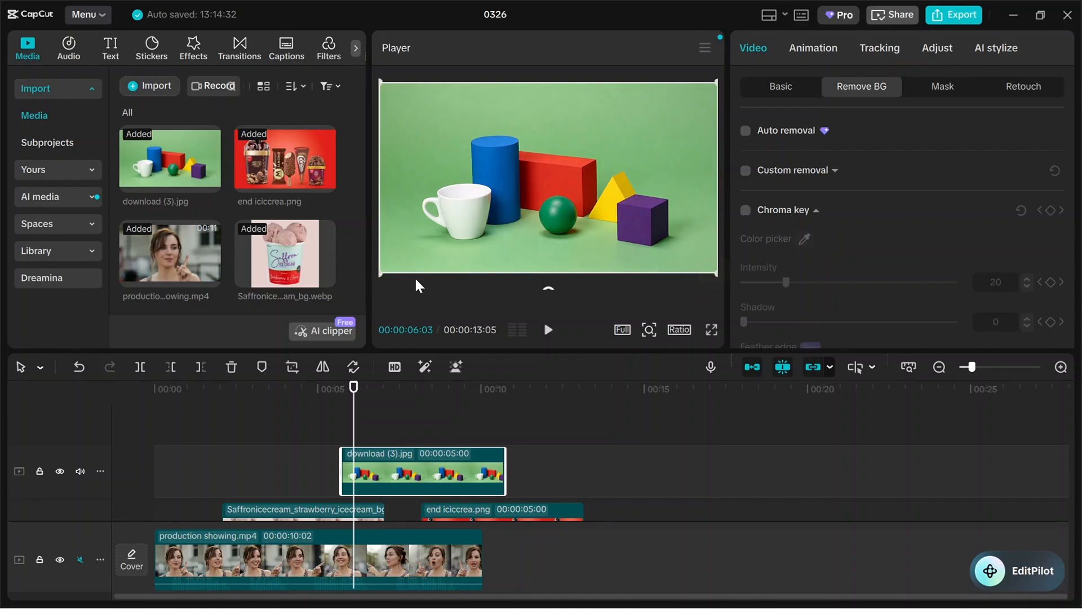
left_click(378, 272)
left_click_drag(714, 273, 538, 166)
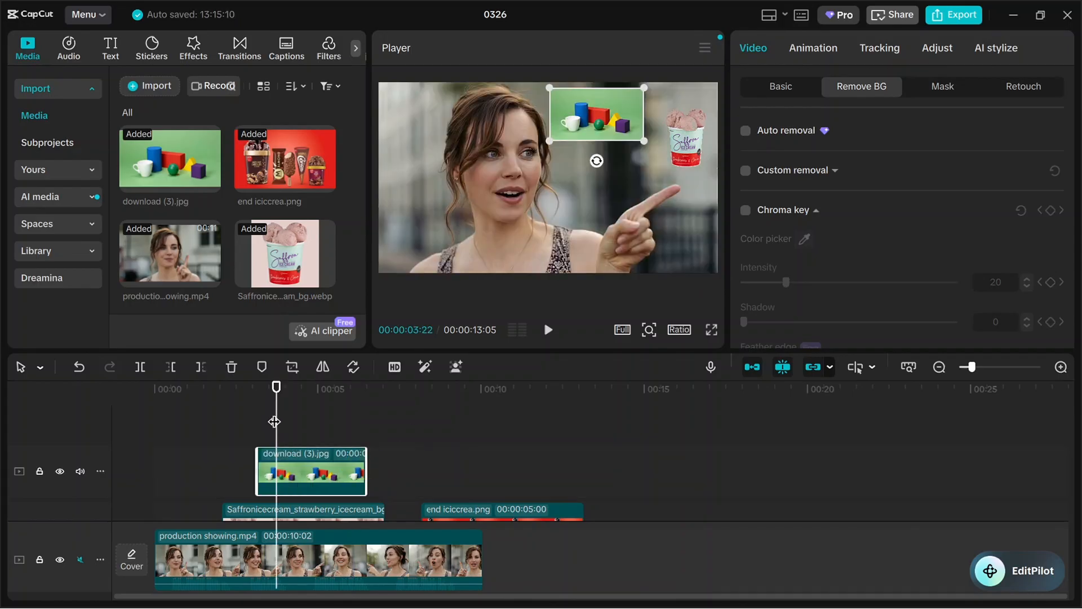
Step: Chroma-key the green background out of the download (3).jpg overlay and shrink the overlay slightly
left_click_drag(276, 420, 301, 414)
left_click(339, 470)
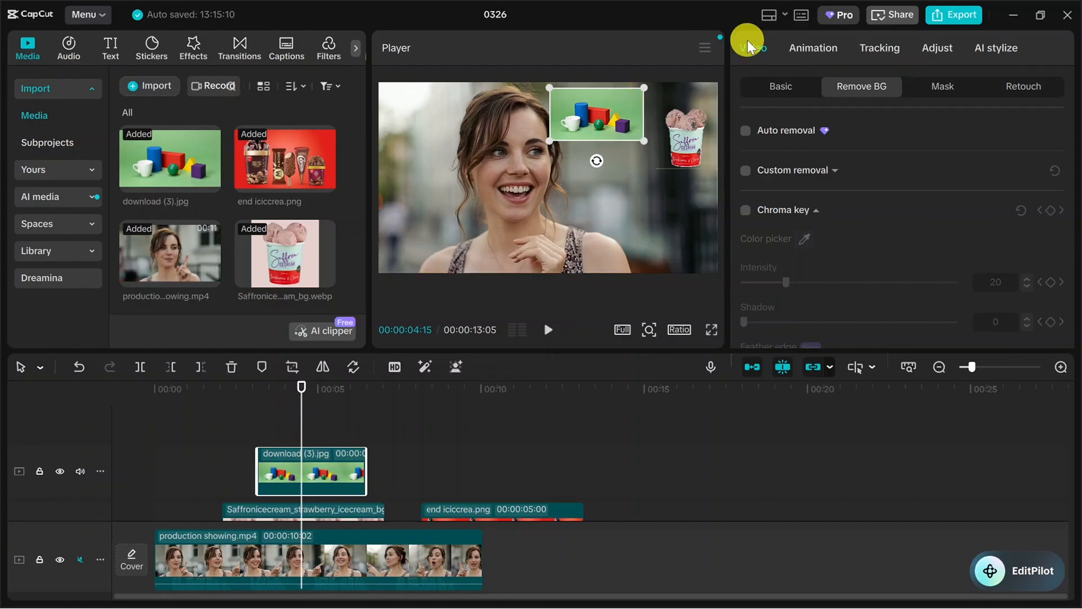
left_click(861, 87)
left_click(746, 210)
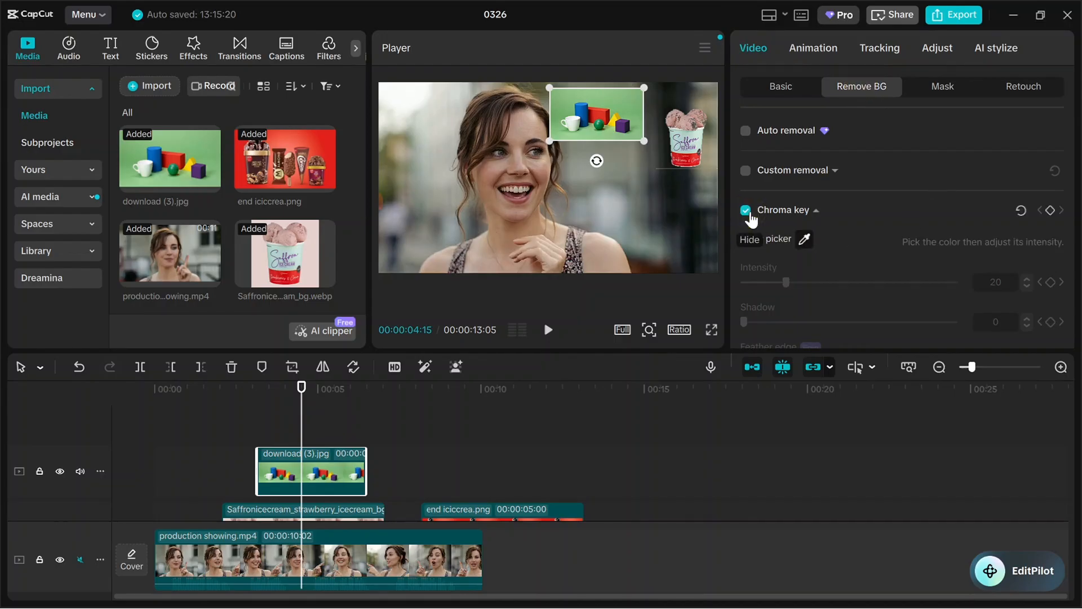
left_click(805, 239)
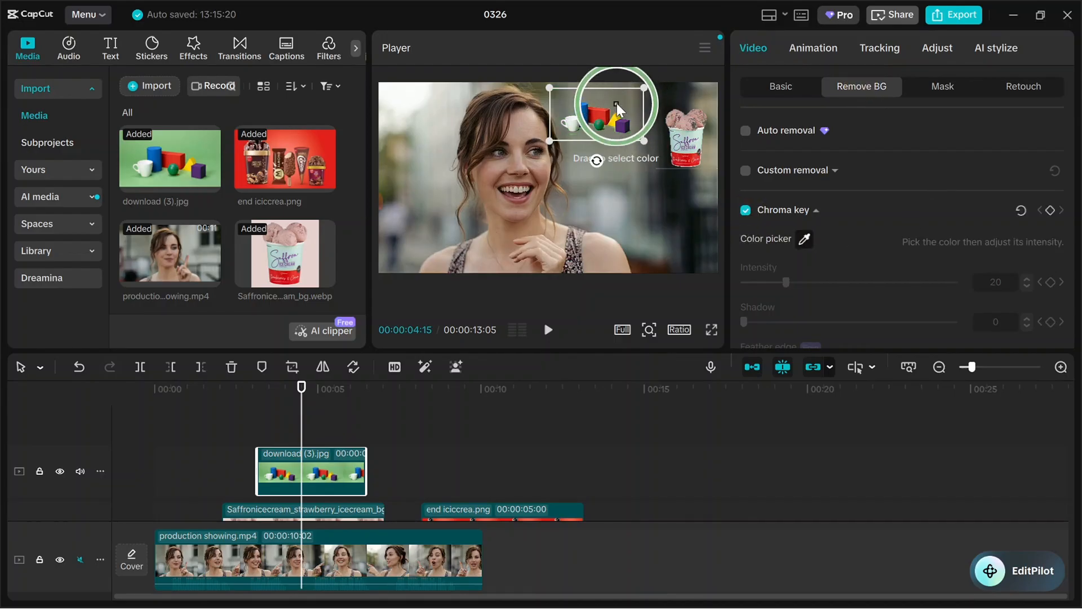
left_click(617, 103)
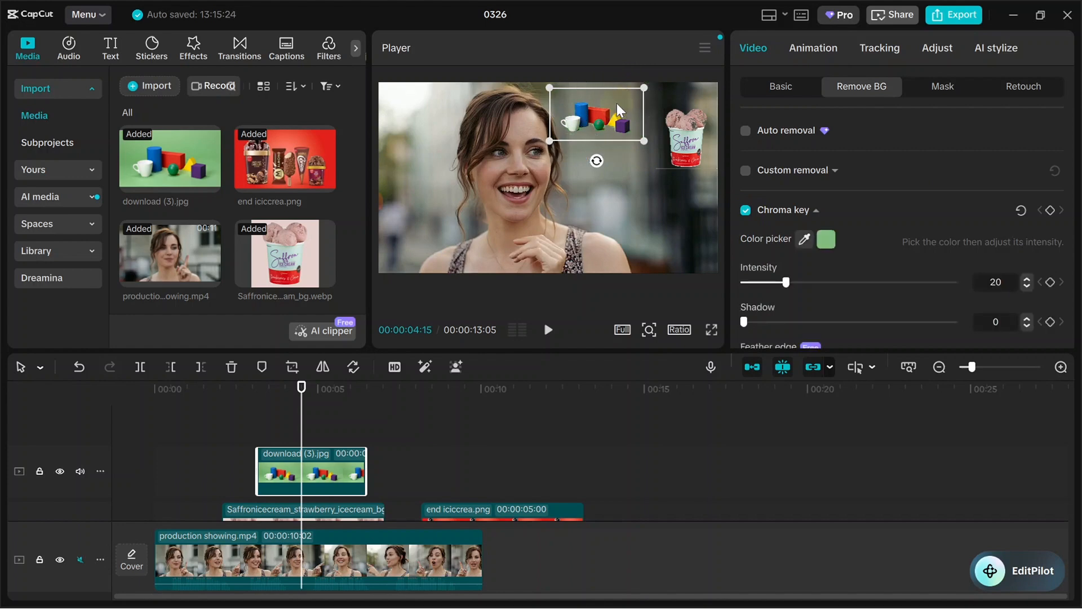
left_click_drag(550, 89, 558, 93)
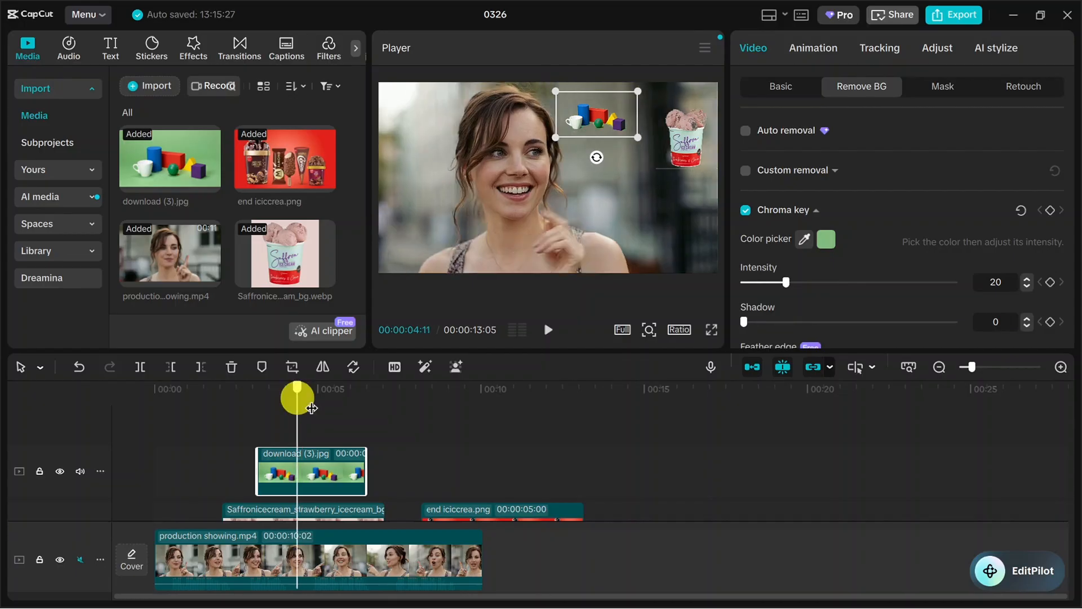
Step: At about 00:00:08:20, shrink the end iciccrea.png overlay and place it above the woman's raised finger
left_click_drag(297, 411, 438, 451)
left_click(407, 199)
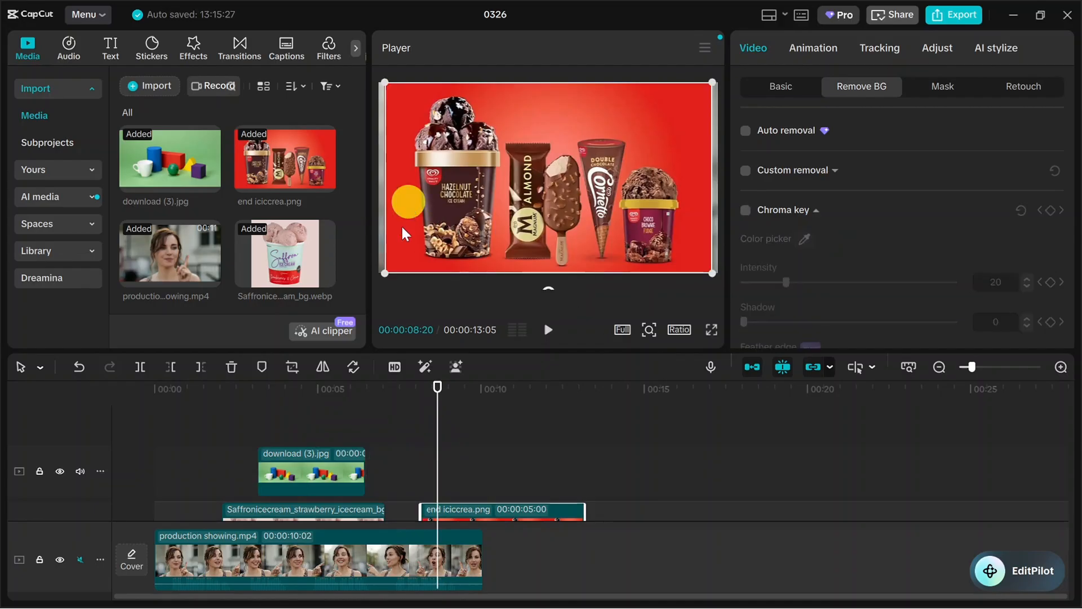
left_click_drag(386, 276, 449, 137)
Step: Chroma-key the red background out of the end iciccrea.png overlay and make the overlay slightly smaller above her finger
left_click(750, 49)
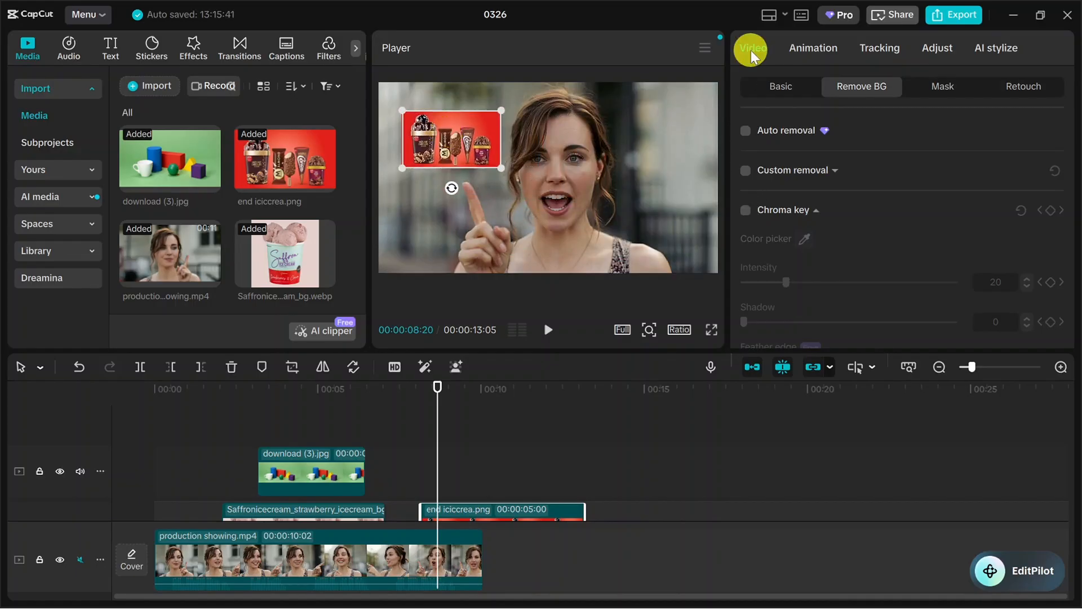
left_click(864, 86)
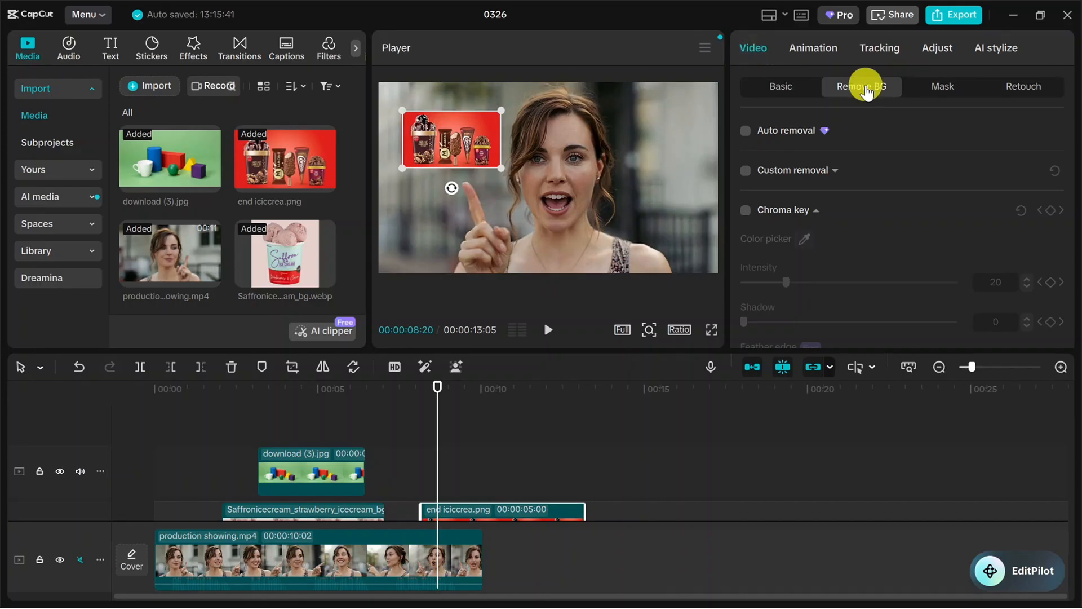
left_click(746, 210)
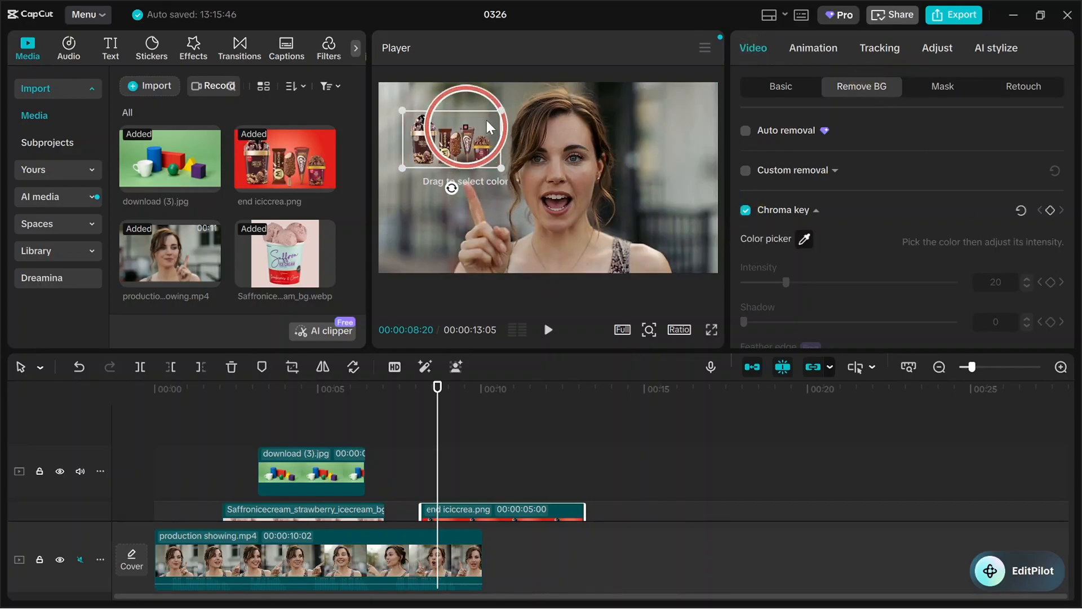
left_click(487, 120)
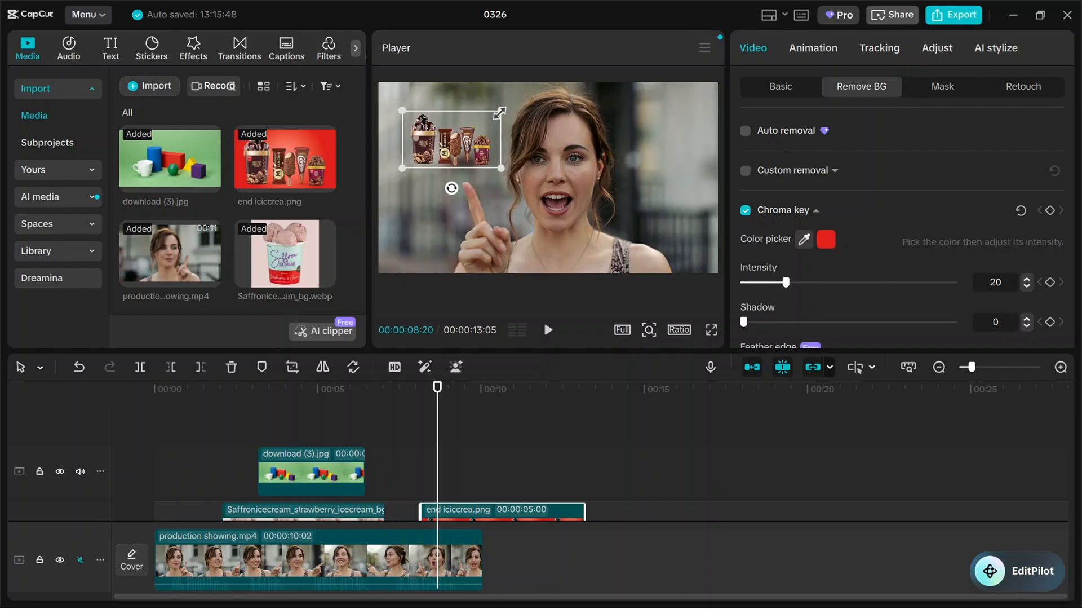
left_click_drag(500, 110, 451, 127)
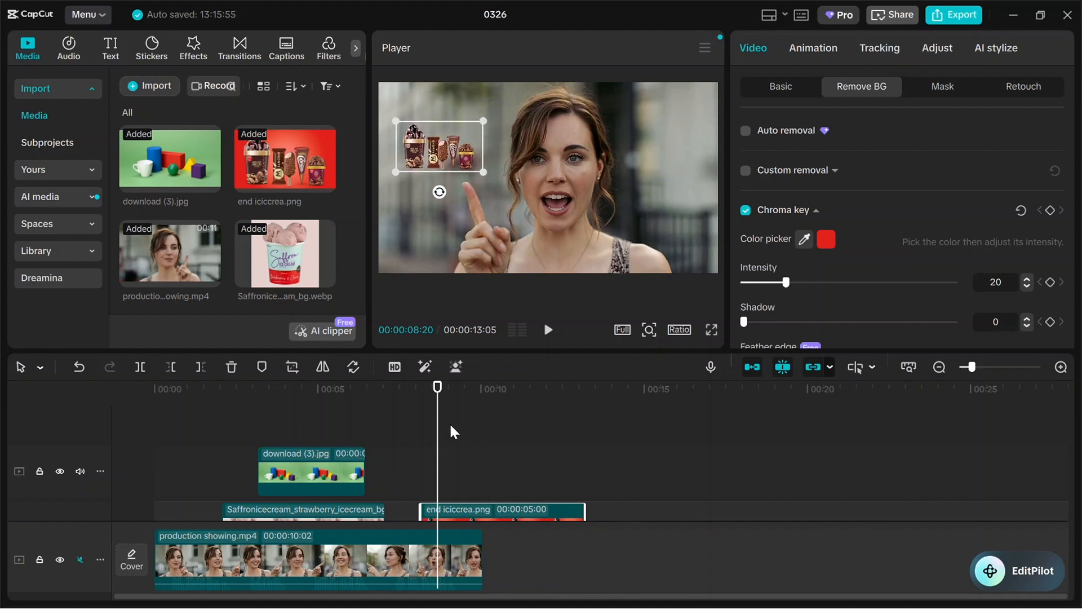
Step: Play the composited video from the start to review the three product overlays
left_click_drag(440, 428, 157, 415)
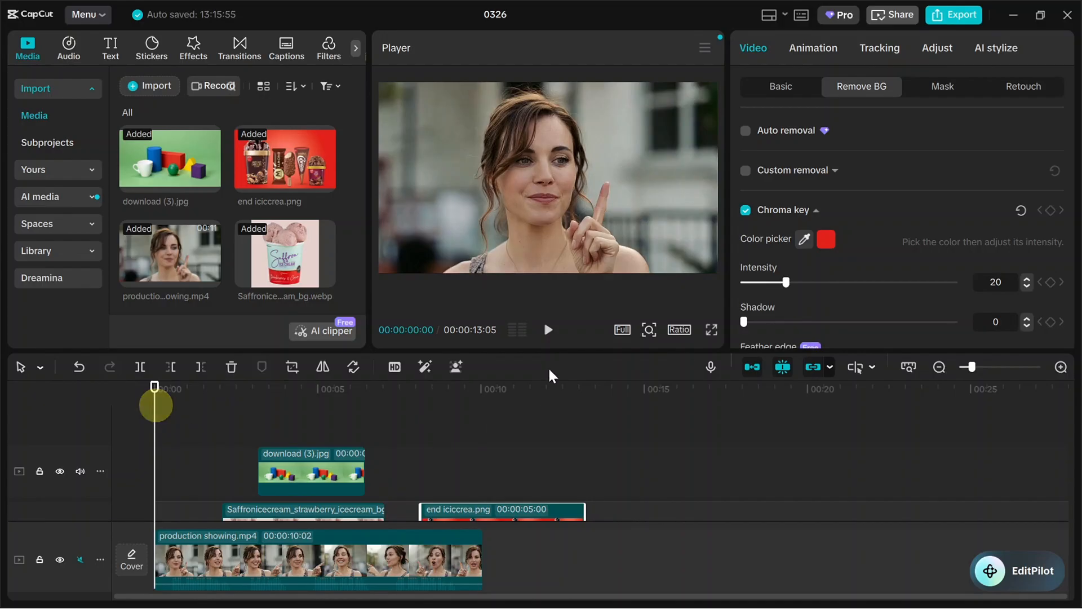
left_click(549, 335)
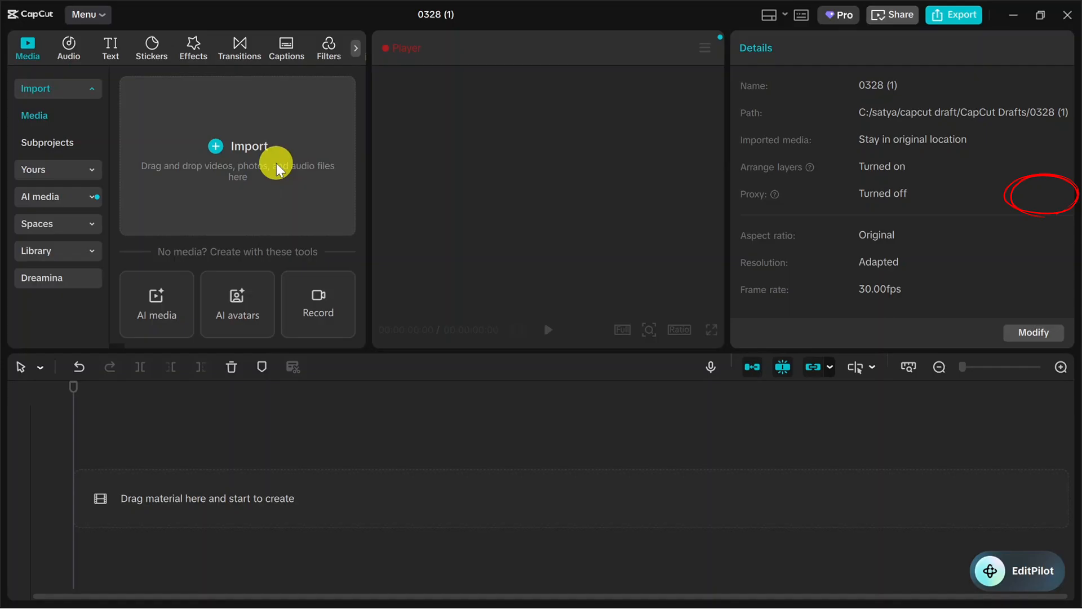
Step: Import 2 person sitting.mp4 into the empty 0328 (1) project and add it to the timeline
left_click(276, 164)
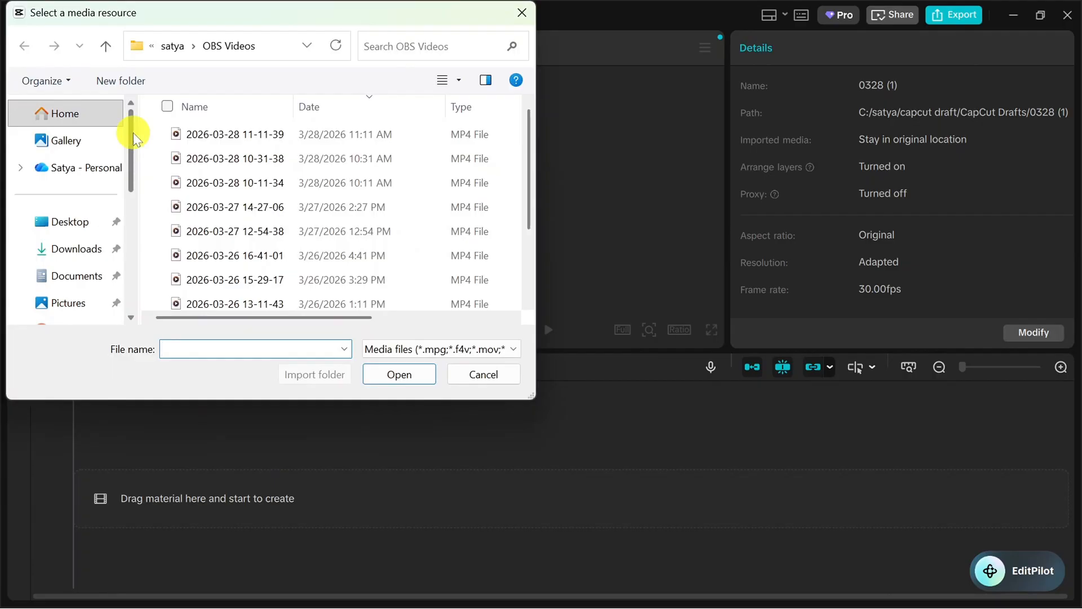
left_click_drag(134, 133, 133, 214)
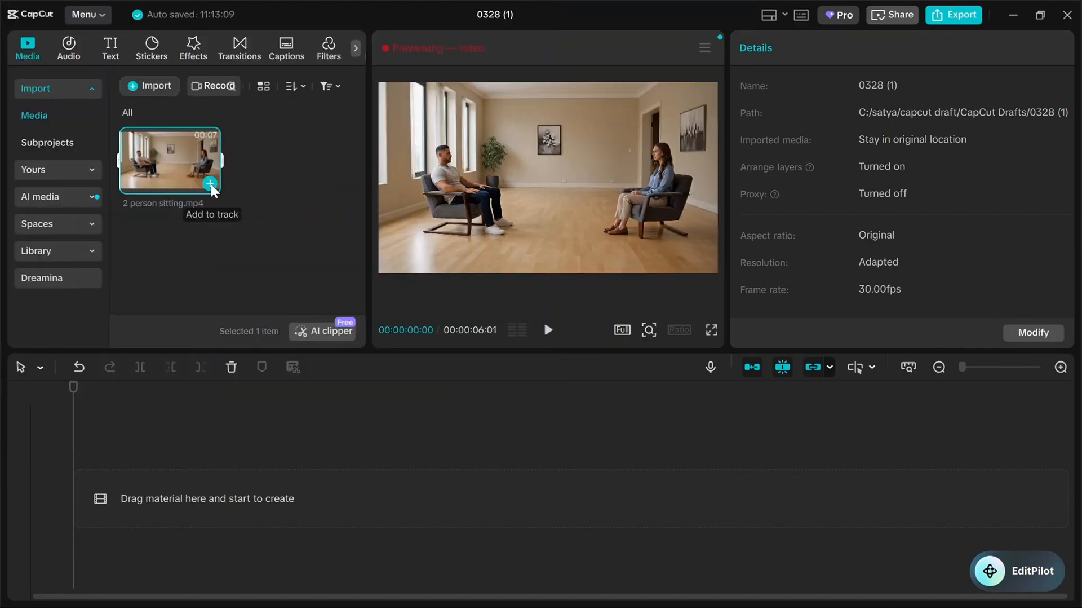
left_click(210, 183)
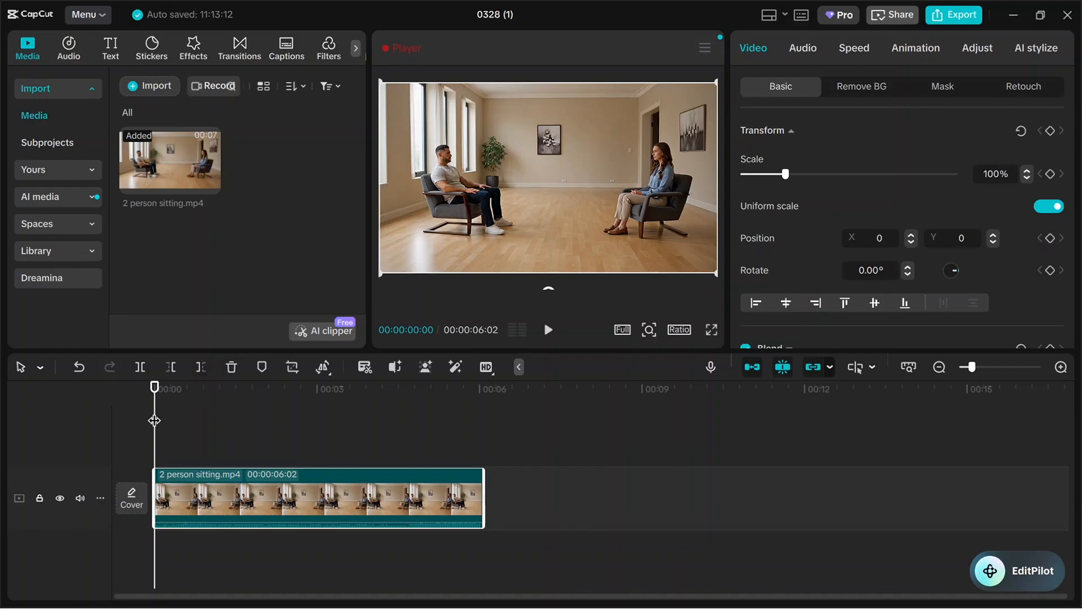
Step: Scale the 2 person sitting.mp4 clip to 36% and add a keyframe at the start of the clip
mouse_move(153, 413)
left_mouse_down()
mouse_move(162, 422)
mouse_move(154, 413)
left_mouse_up()
left_click_drag(788, 177, 760, 179)
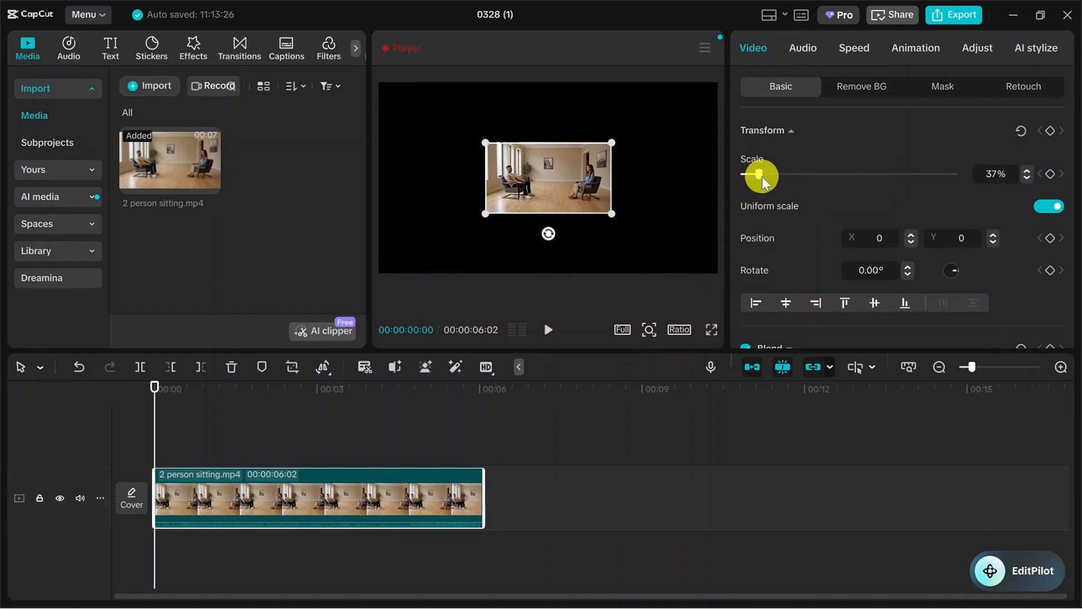
mouse_move(762, 177)
left_mouse_down()
mouse_move(857, 174)
mouse_move(762, 177)
left_mouse_up()
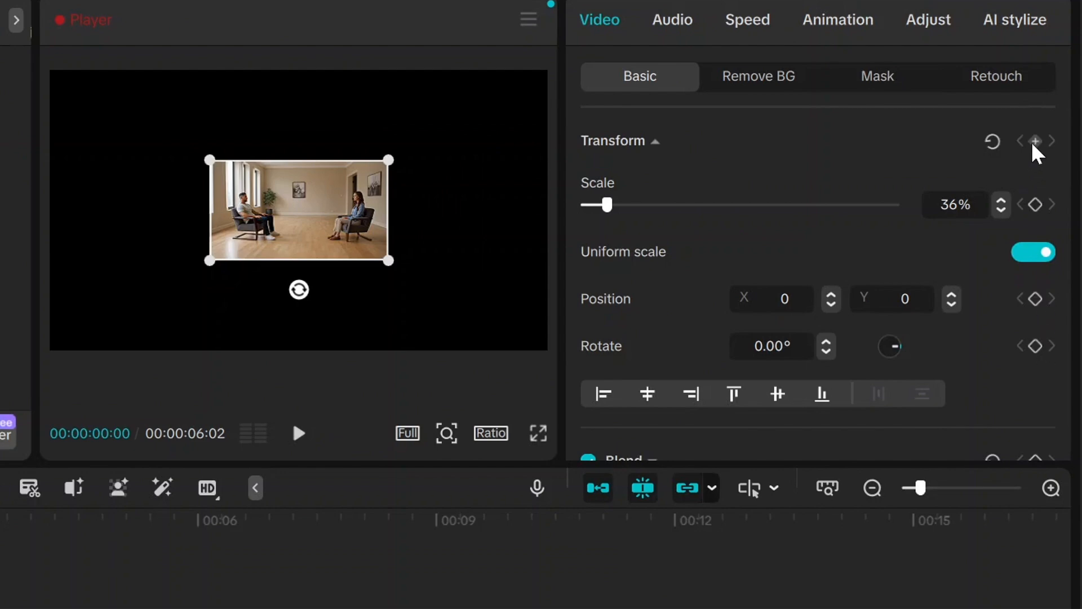
left_click(1042, 214)
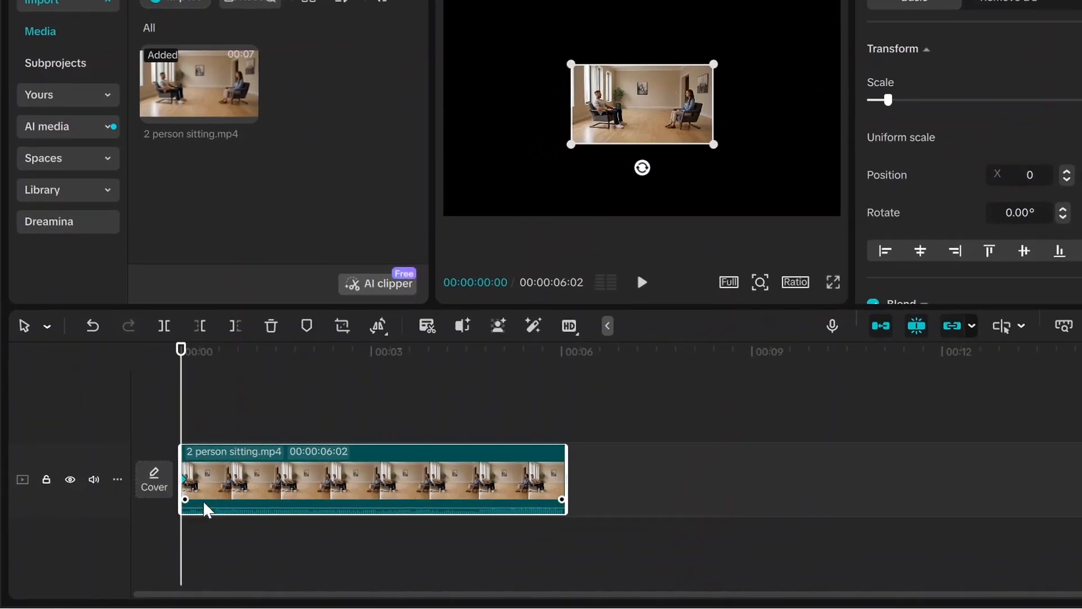
Step: Scale the 2 person sitting.mp4 clip up to 299% at 00:00:02:11 to create its second scale keyframe
left_click_drag(228, 357, 280, 349)
left_click_drag(280, 307, 418, 354)
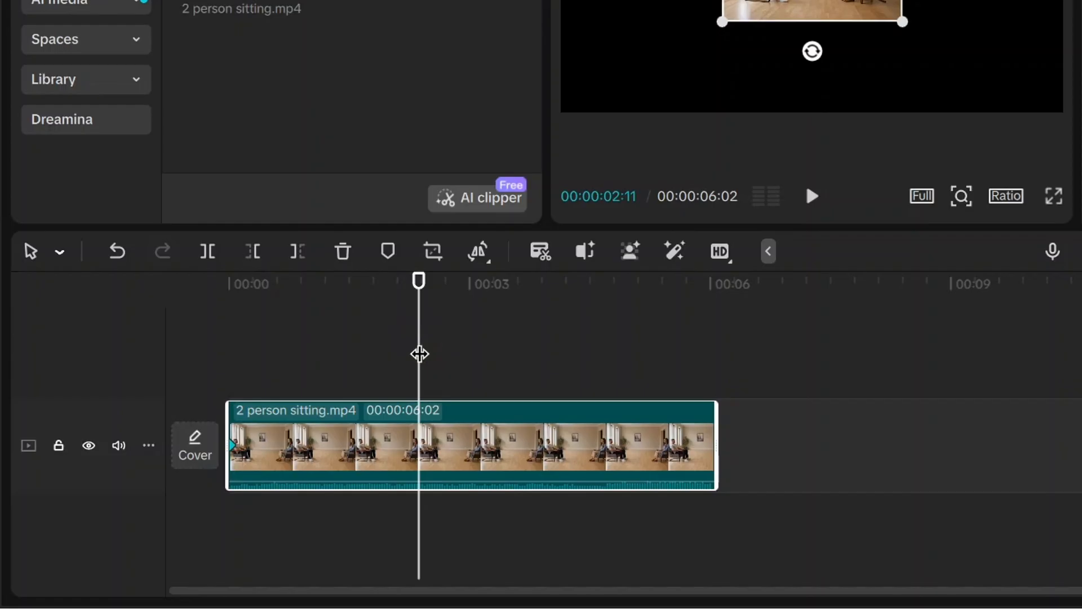
left_click_drag(419, 353, 186, 369)
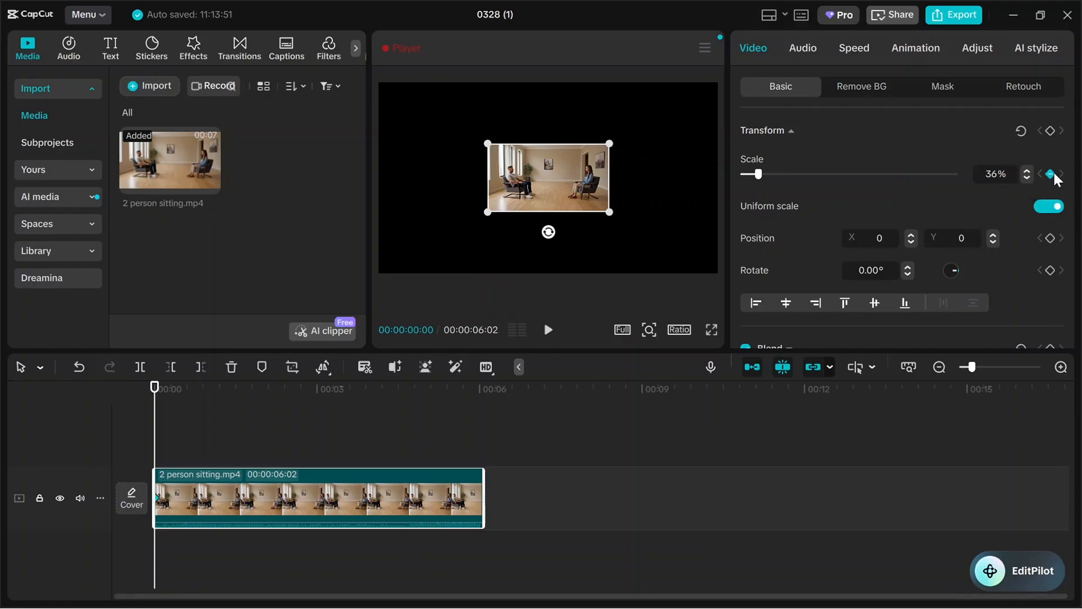
left_click_drag(155, 420, 283, 424)
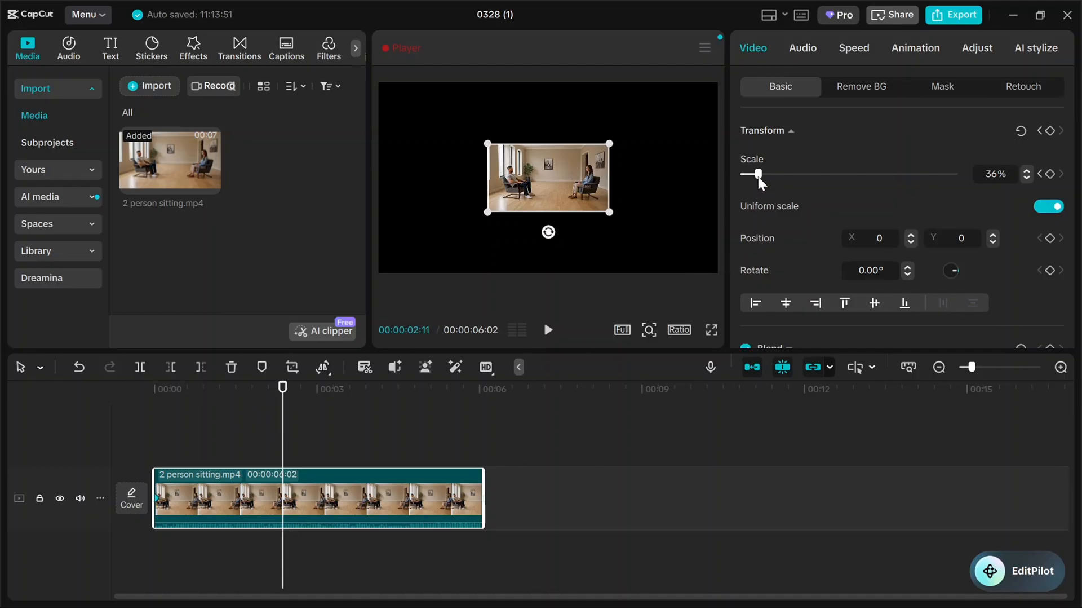
left_click_drag(758, 177, 869, 181)
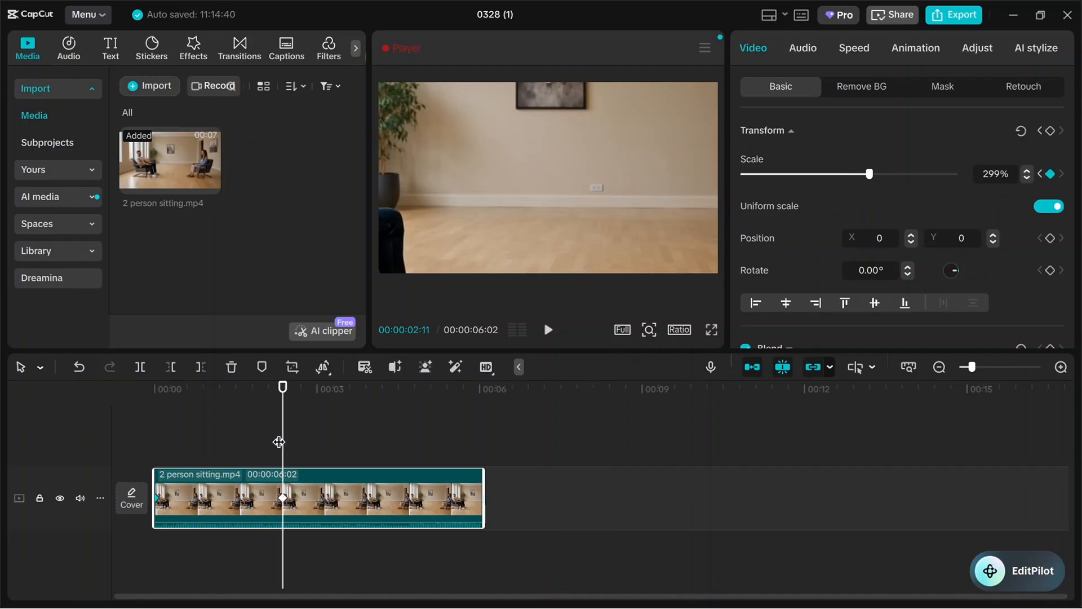
Step: Play the zoom-in animation from the start of the clip to review it
mouse_move(279, 442)
left_mouse_down()
mouse_move(145, 445)
mouse_move(283, 454)
left_mouse_up()
left_click_drag(280, 434, 155, 416)
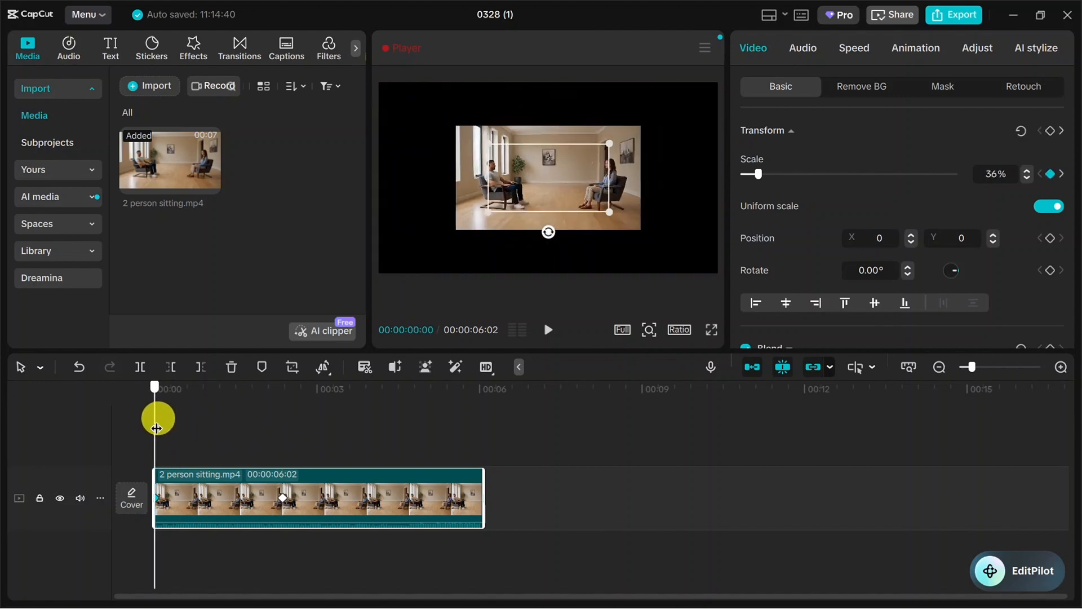
left_click(550, 331)
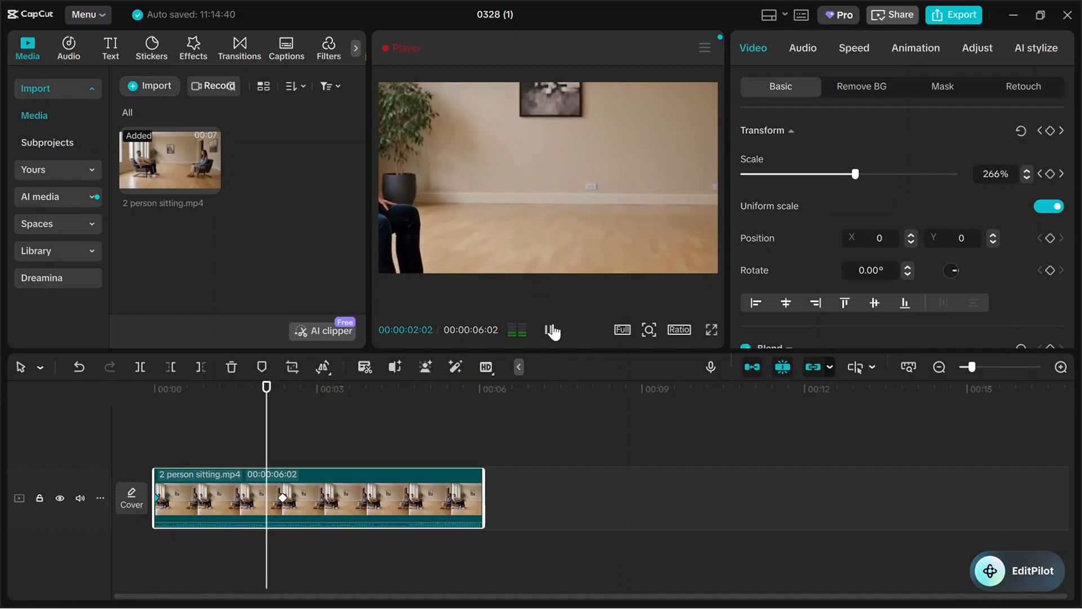
left_click(550, 330)
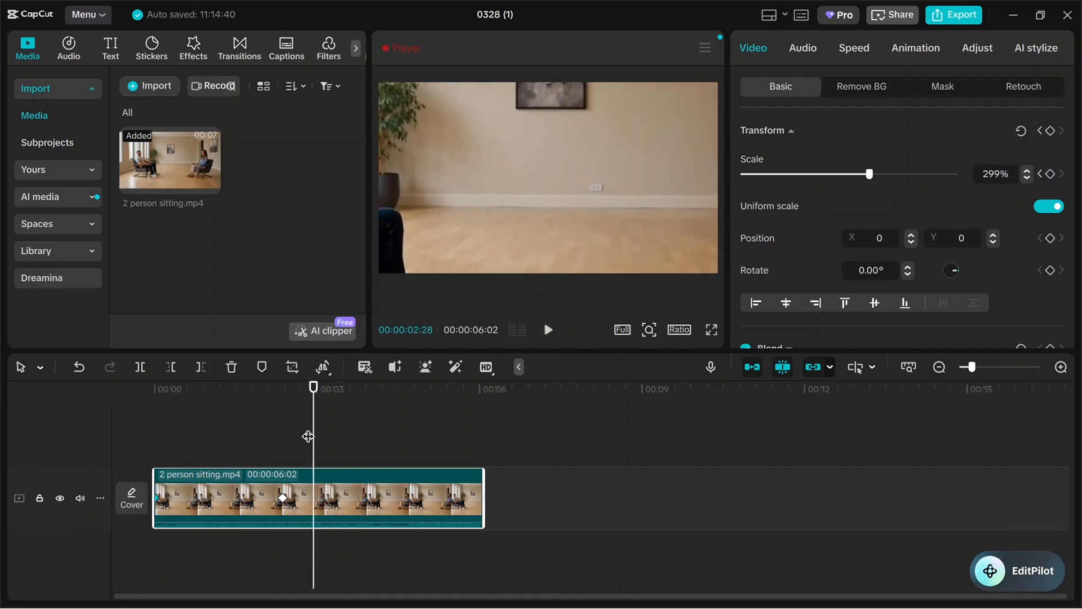
Step: Add a scale keyframe at 00:00:02:17, keeping the clip at 299%
mouse_move(311, 439)
left_mouse_down()
mouse_move(282, 439)
mouse_move(296, 439)
left_mouse_up()
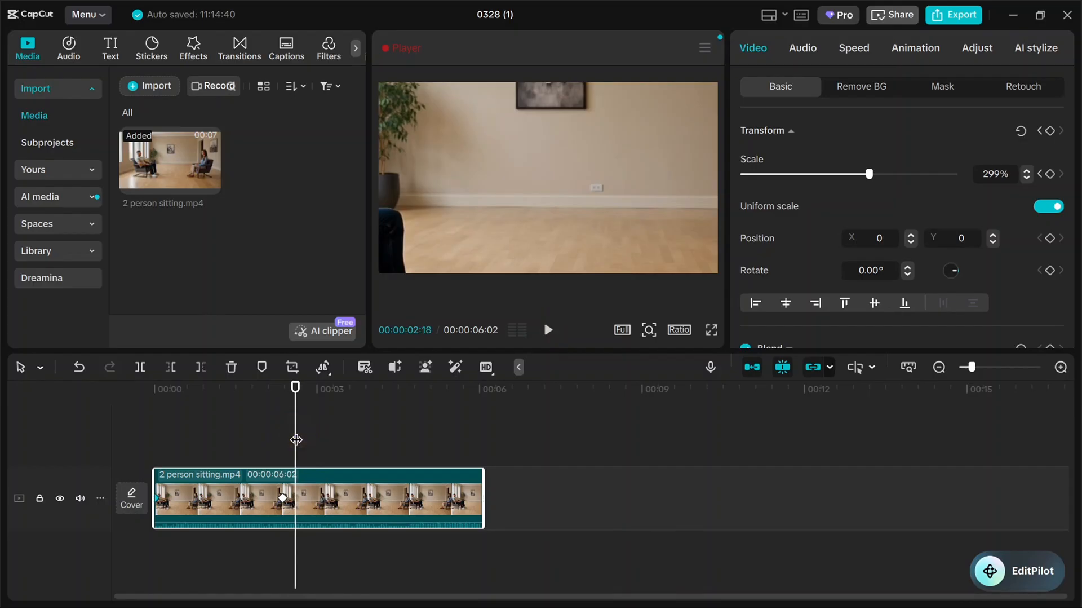
mouse_move(296, 439)
left_mouse_down()
mouse_move(281, 443)
mouse_move(294, 446)
left_mouse_up()
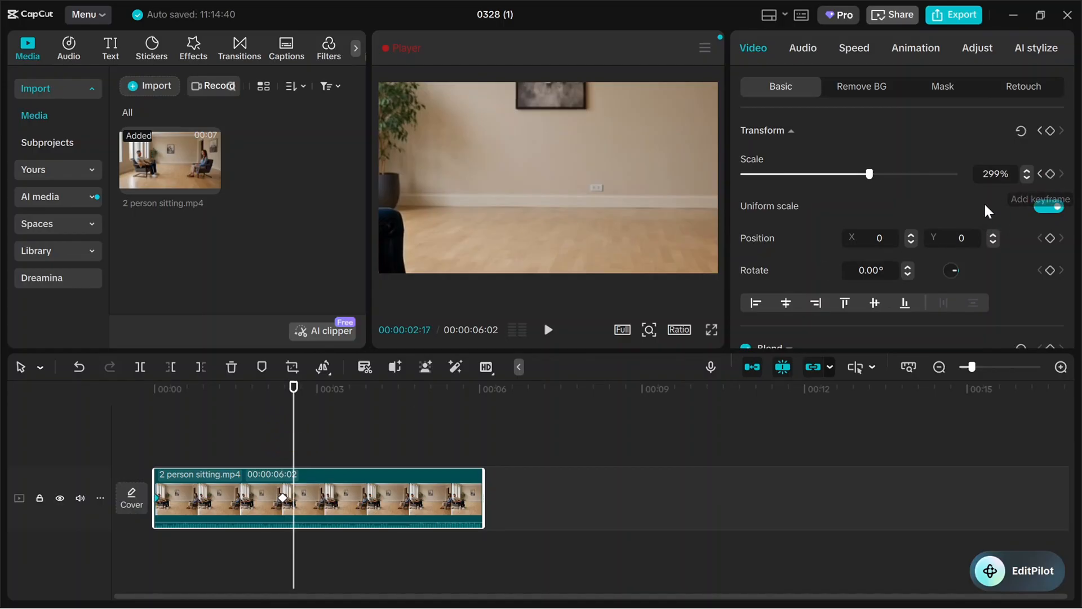
left_click(1050, 173)
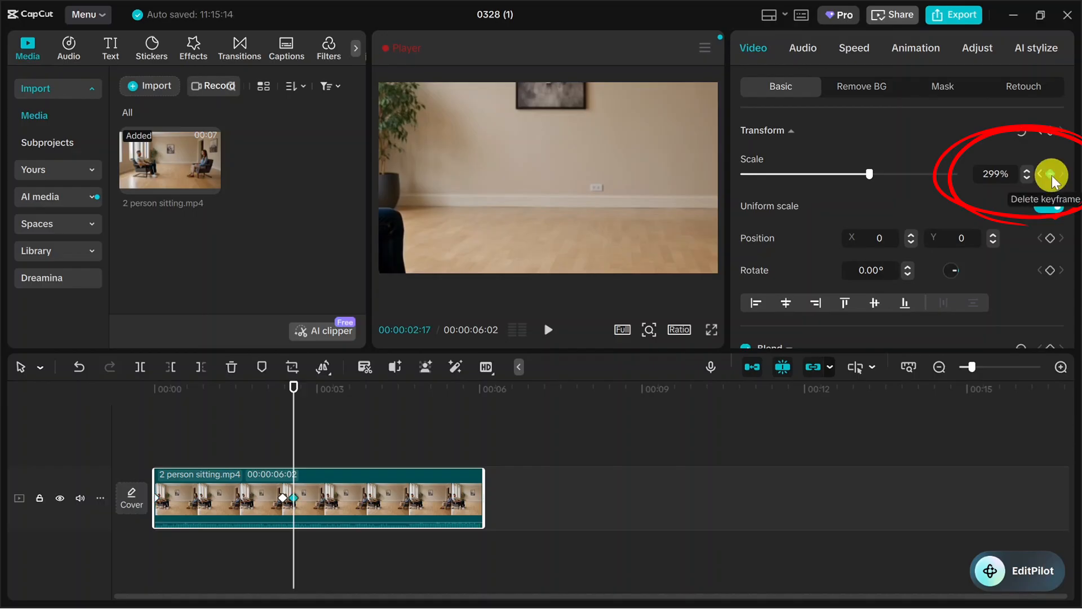
Step: Scale the clip down to 100% at its end, 00:00:06:02, to create the final scale keyframe
left_click(295, 417)
left_click_drag(296, 417, 479, 406)
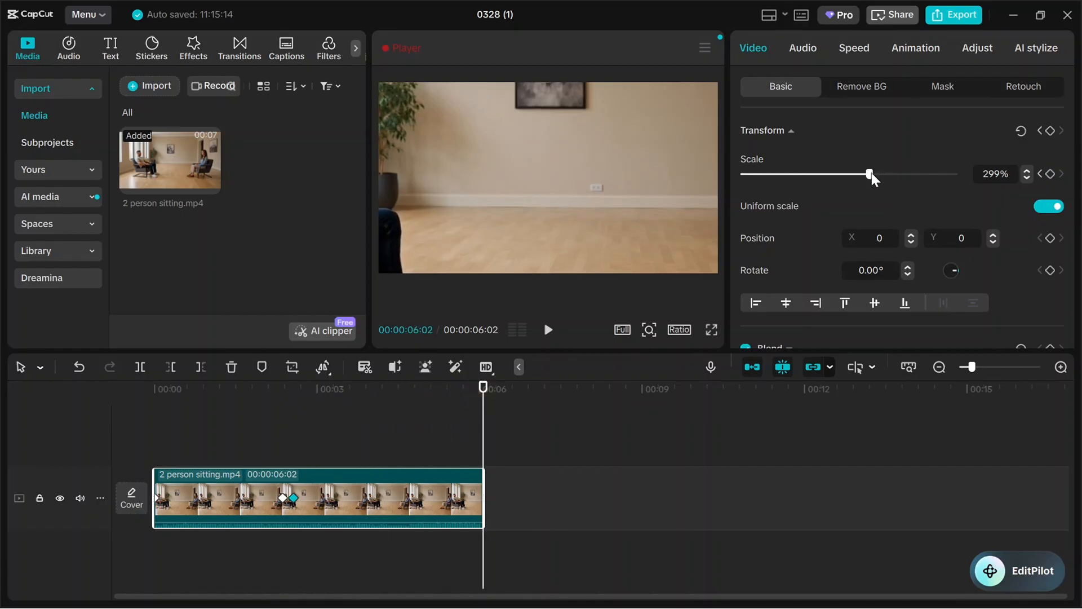
left_click_drag(871, 173, 787, 178)
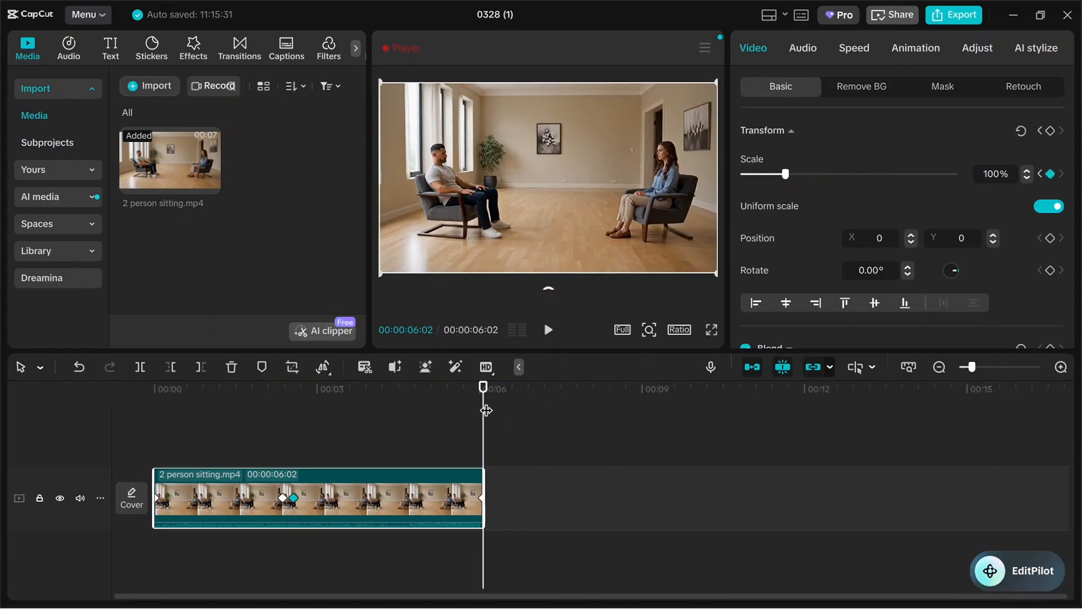
Step: Check the scale keyframes at 00:00:02:17 and the clip's end, and play the whole animation from the start
left_click_drag(486, 410, 246, 441)
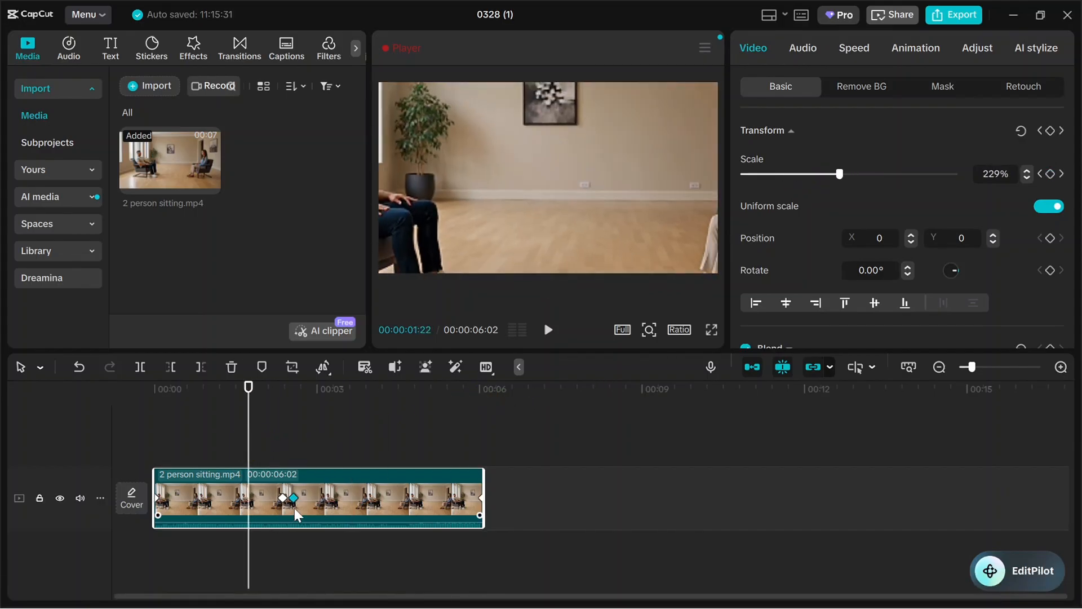
left_click(294, 499)
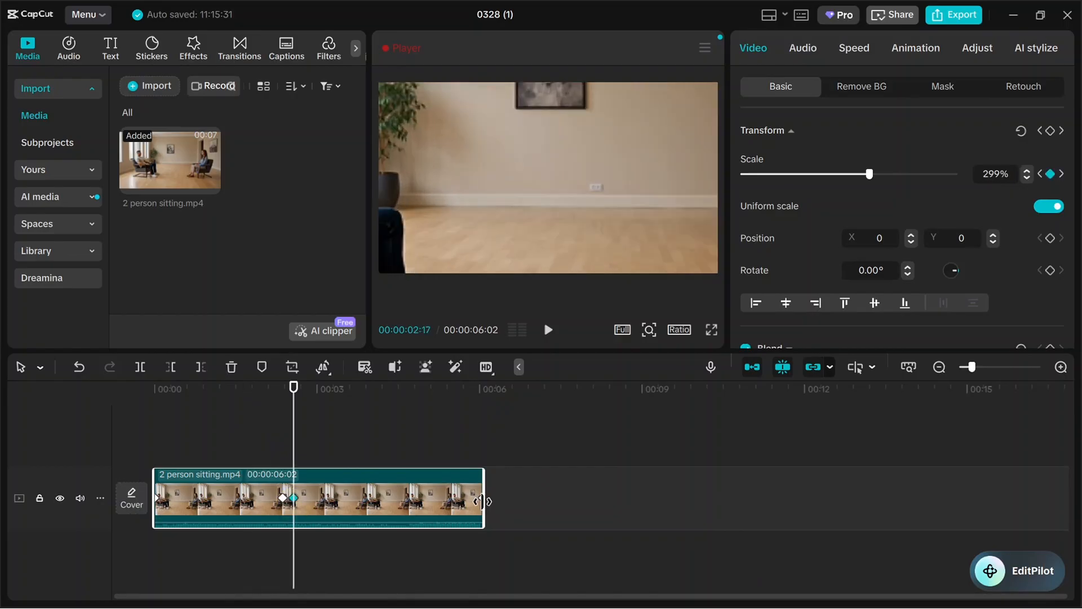
left_click(480, 500)
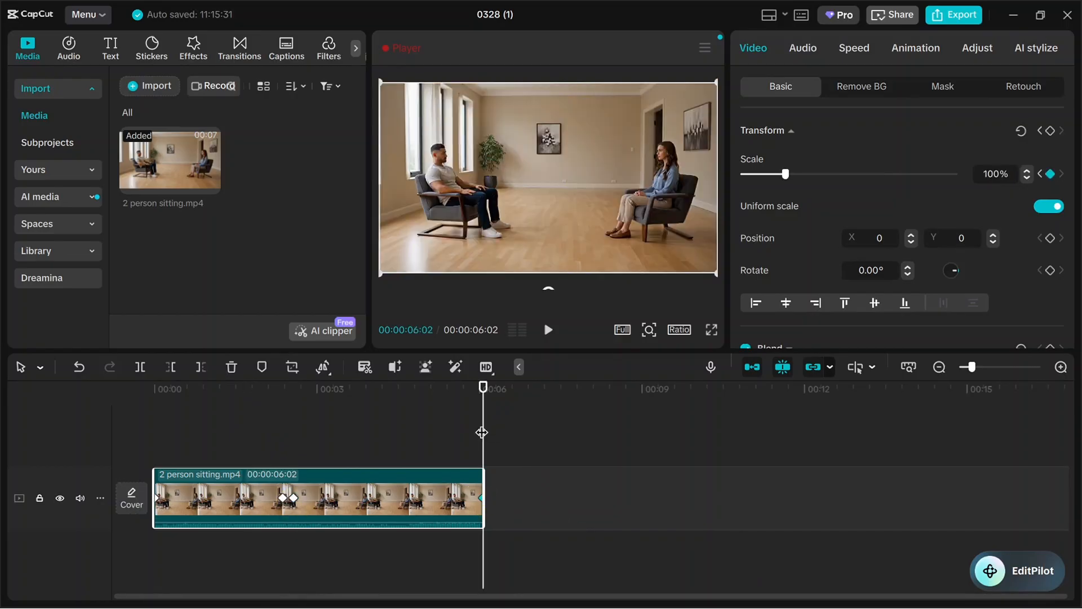
left_click(481, 425)
left_click_drag(485, 410, 82, 466)
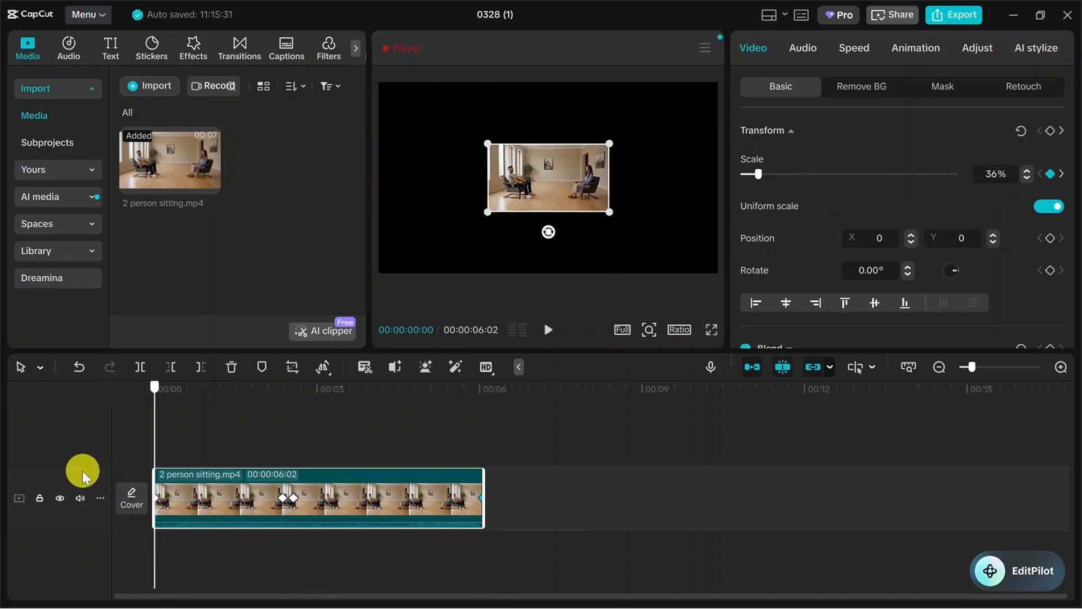
left_click(545, 333)
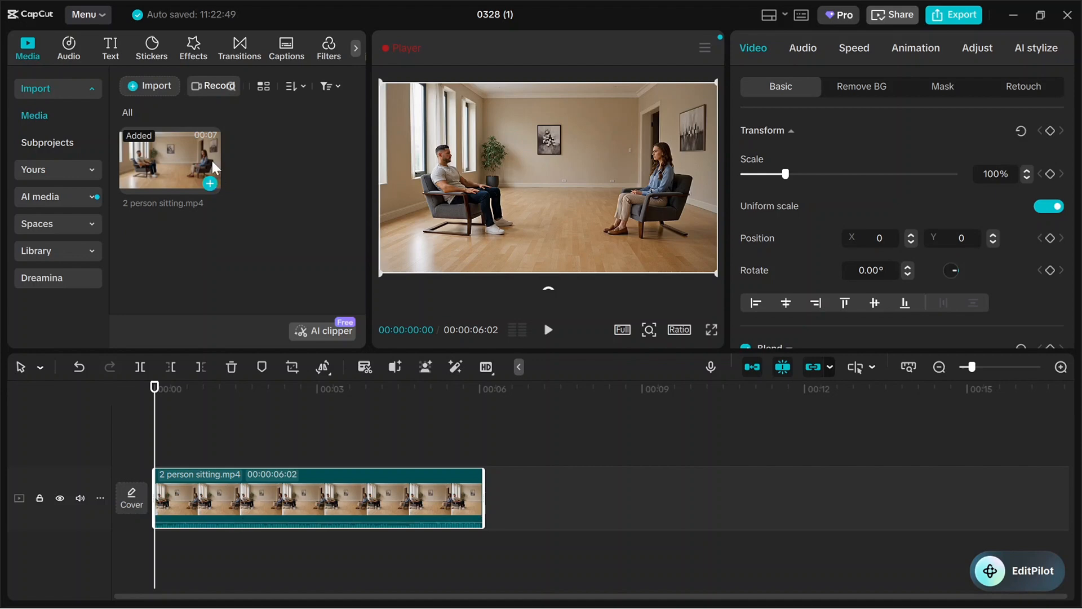
Step: Import apple.jpg, place it on a track above 2 person sitting.mp4, and extend it to the clip's full length of 00:00:06:02
left_click(161, 83)
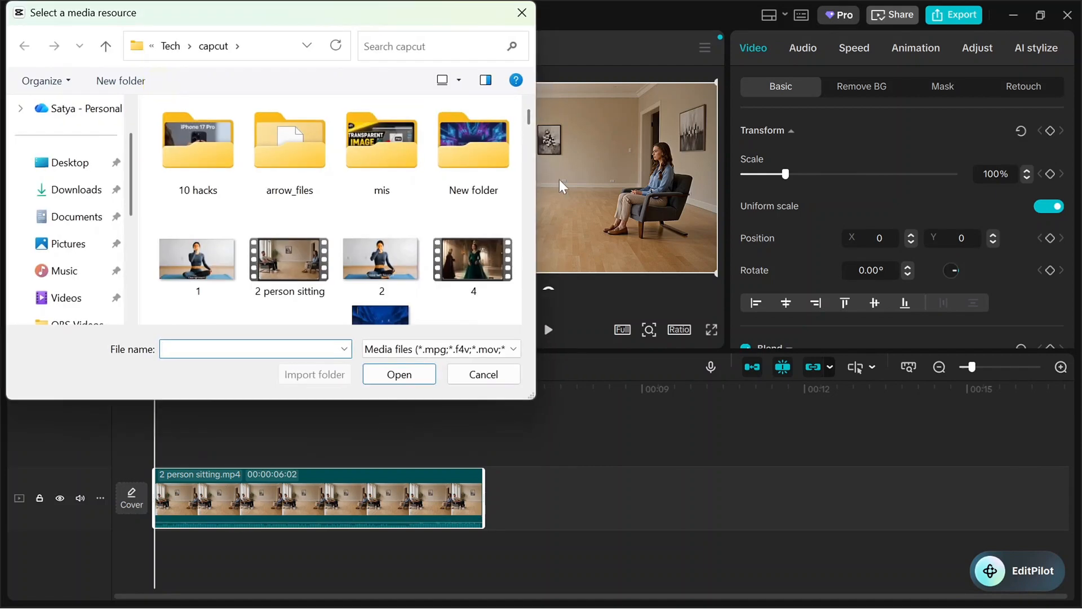
left_click_drag(528, 117, 533, 144)
double_click(292, 255)
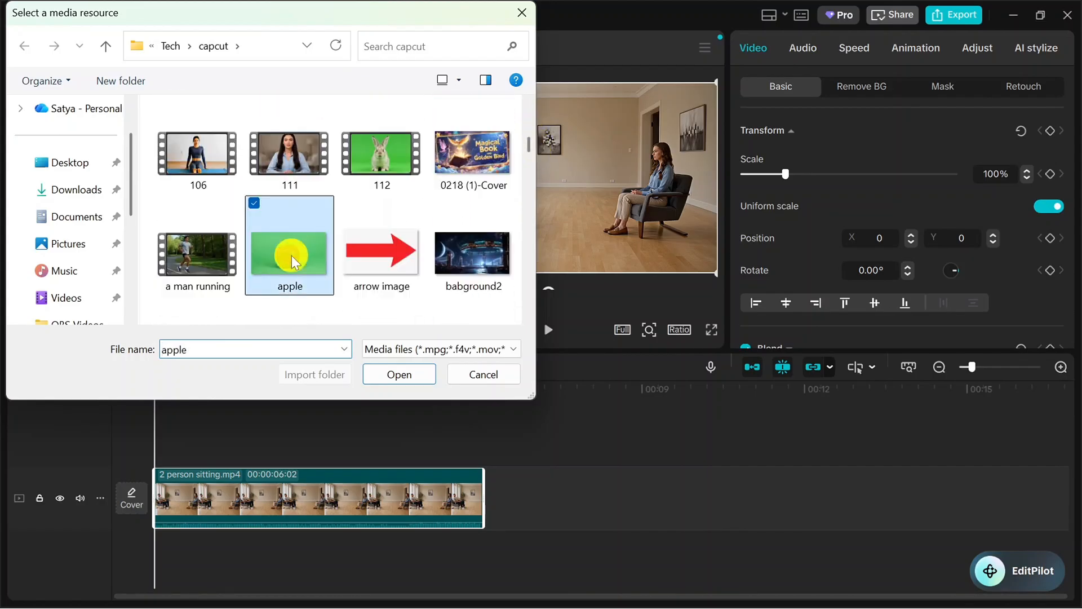
left_click_drag(287, 160, 157, 450)
left_click_drag(425, 473, 484, 479)
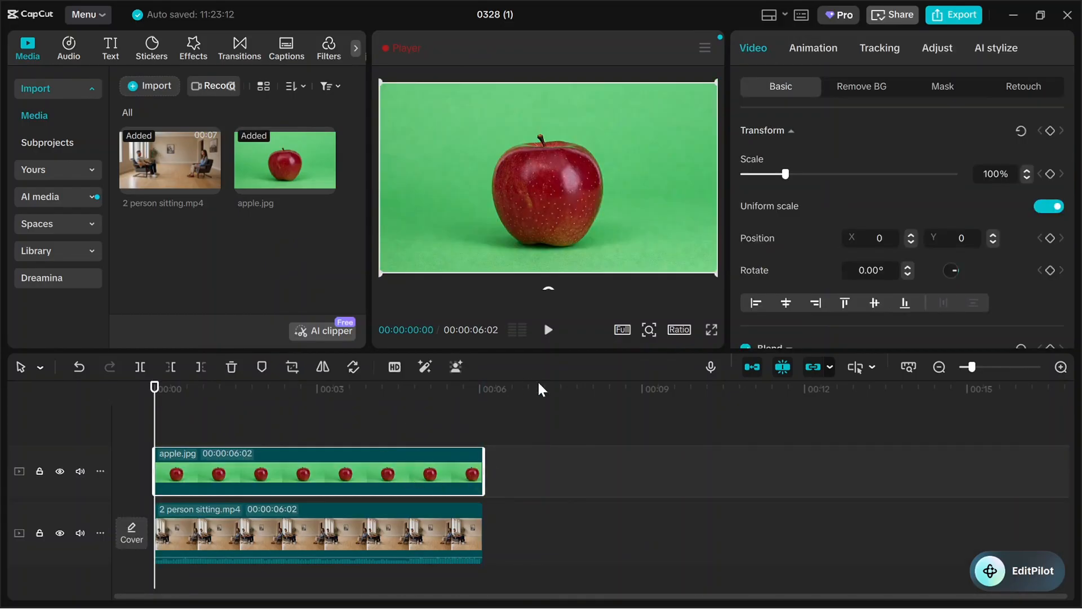
Step: Preview the apple.jpg overlay briefly, return to the start, and chroma-key out its green background
left_click(550, 330)
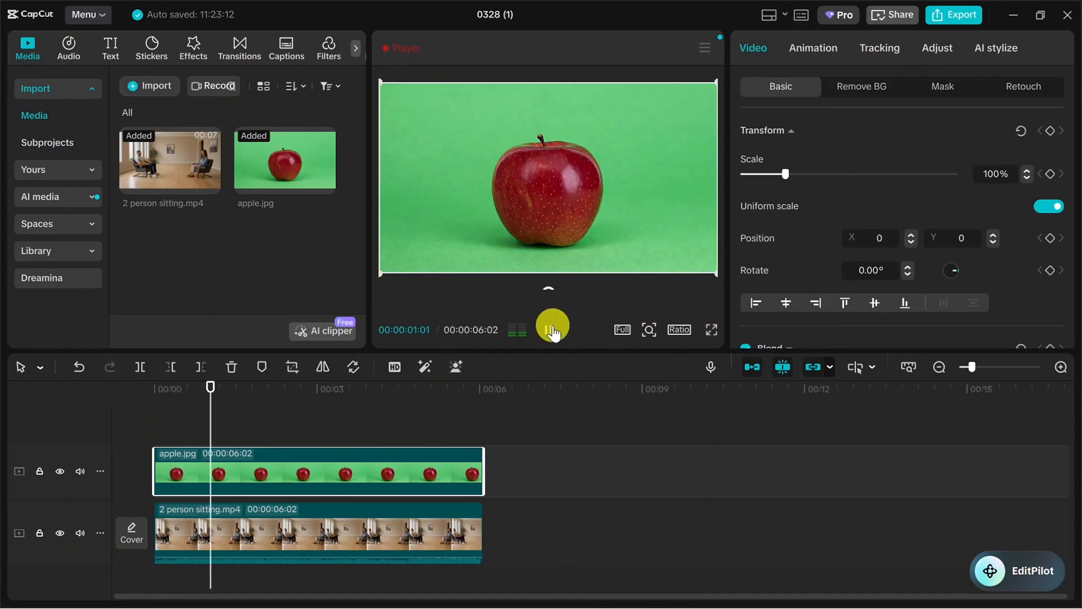
left_click_drag(225, 428, 151, 416)
left_click(272, 476)
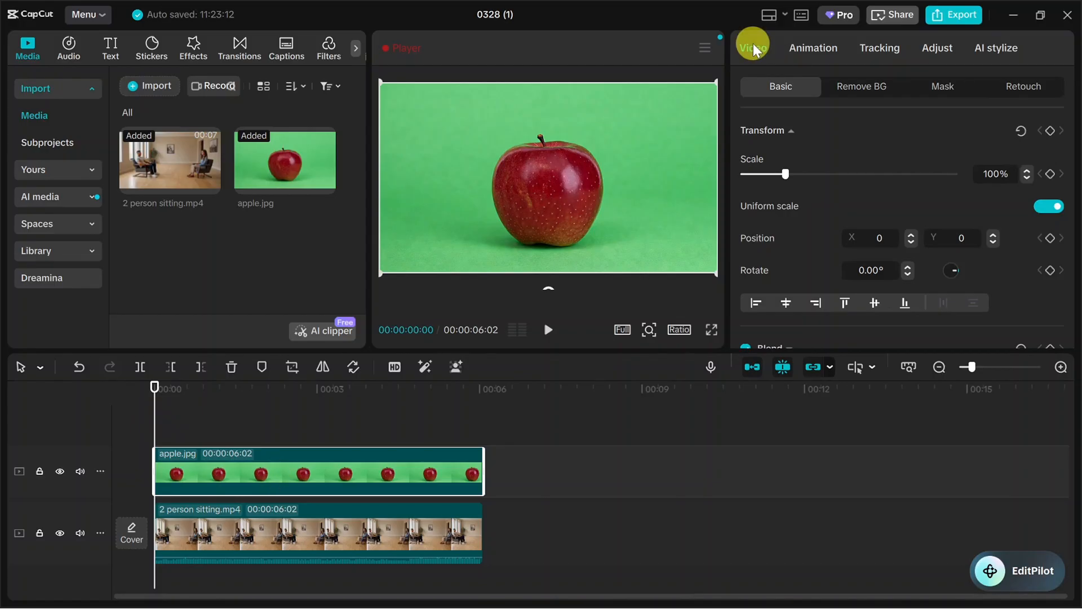
left_click(851, 89)
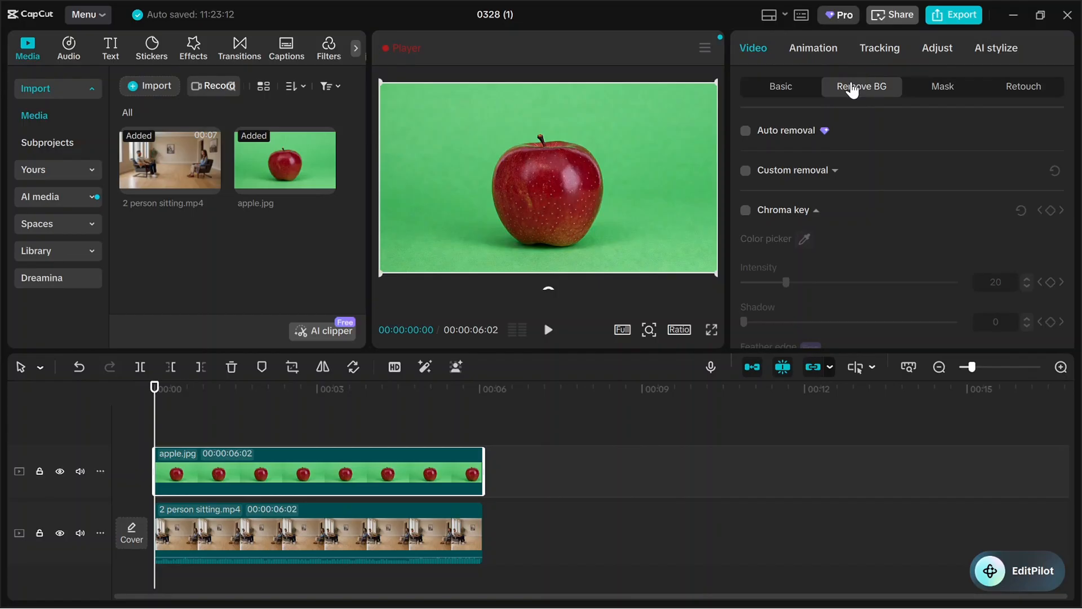
left_click(746, 211)
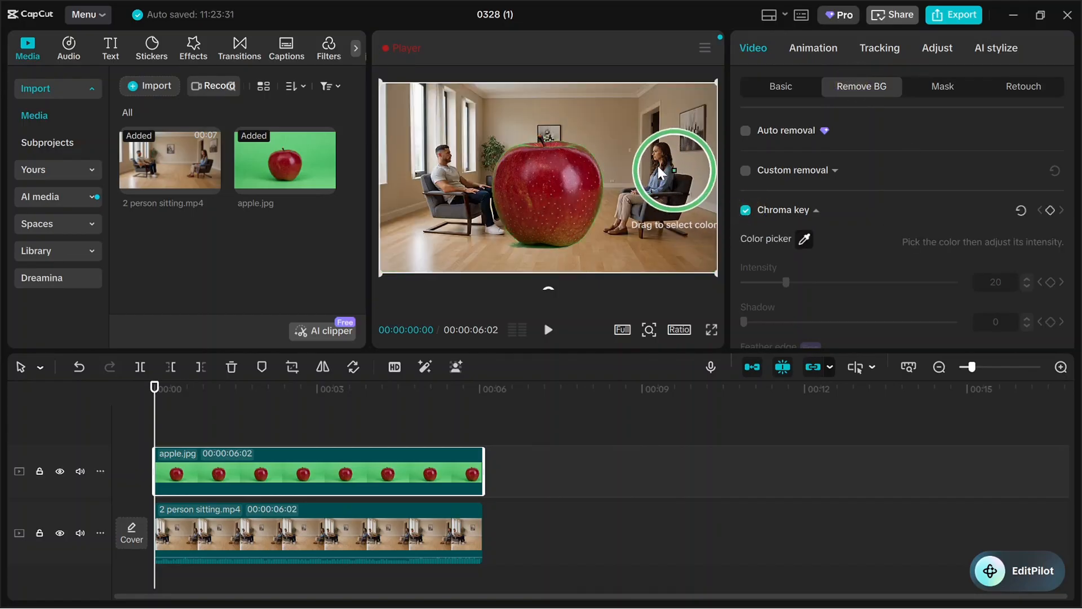
left_click(625, 158)
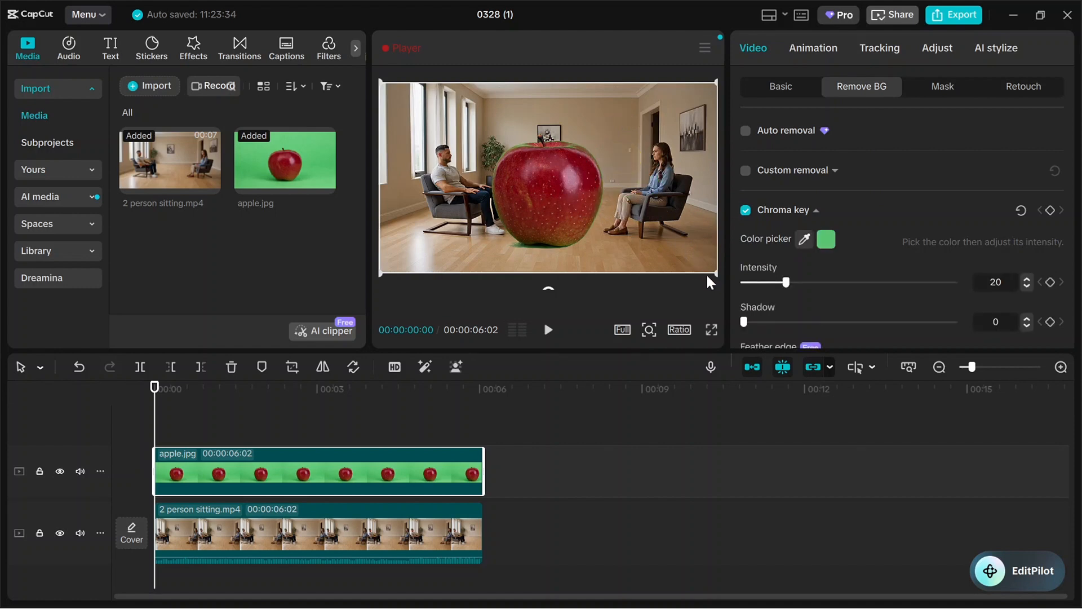
Step: Shrink the apple overlay to 24% and place it above the seated man's head at about X -1253, Y 817
left_click_drag(715, 273, 715, 273)
left_click(380, 271)
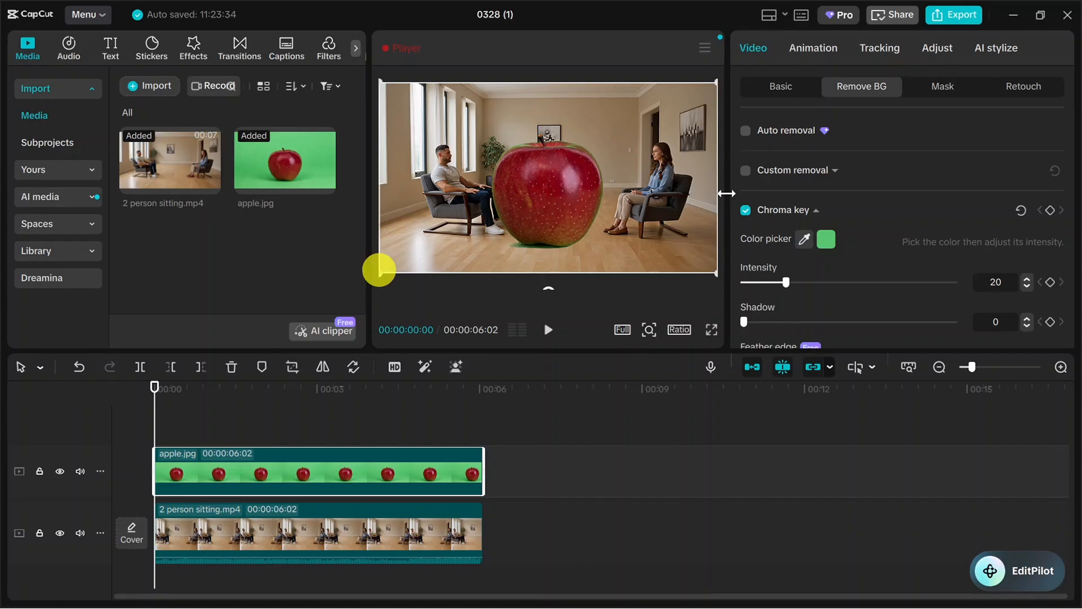
left_click(715, 270)
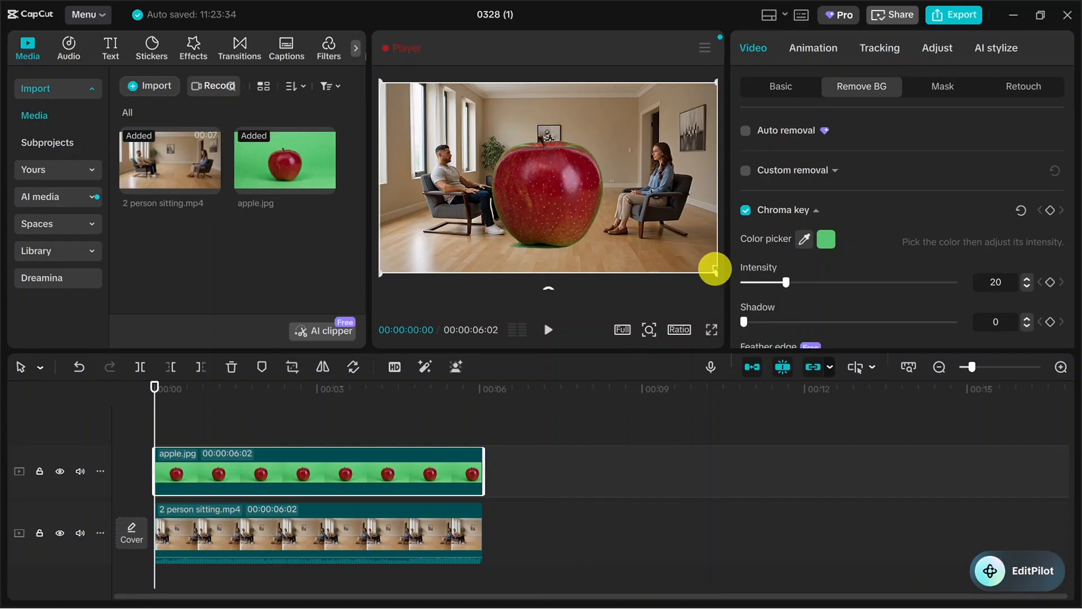
left_click_drag(714, 269, 456, 103)
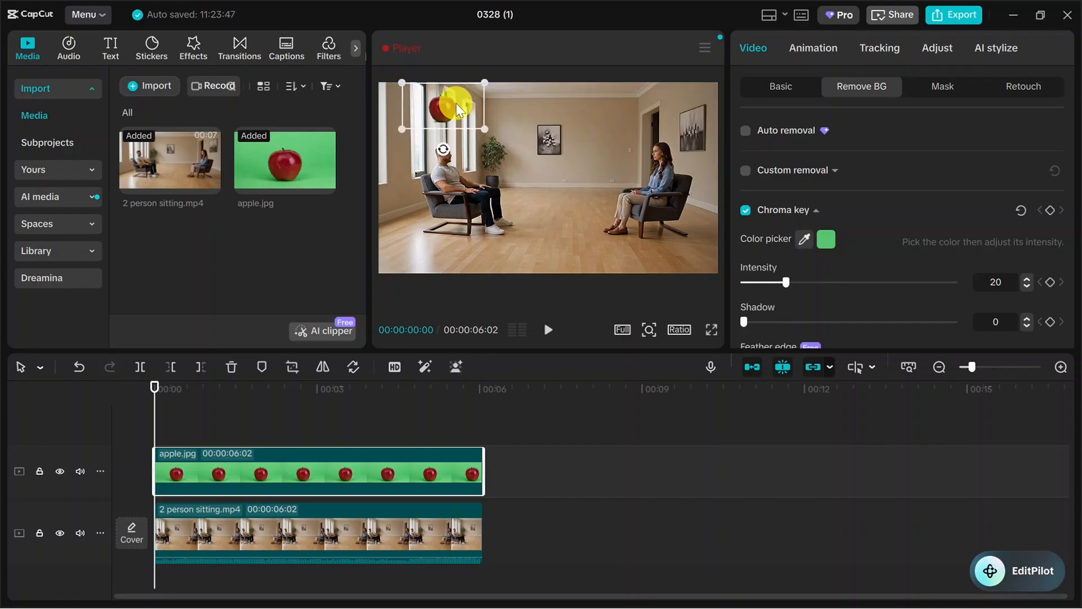
left_click(332, 458)
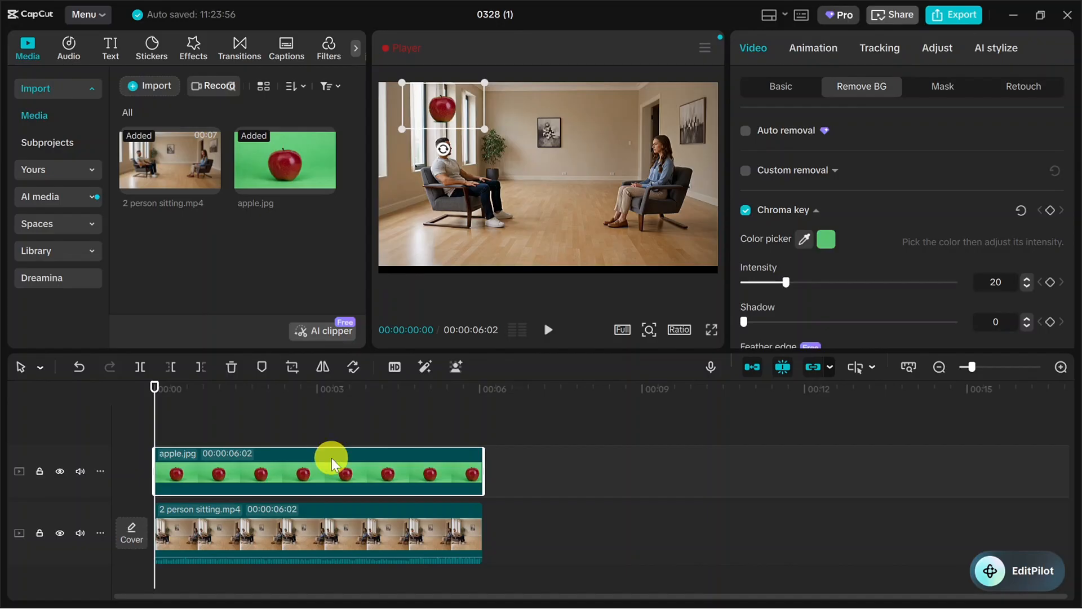
left_click(440, 111)
mouse_move(441, 112)
left_mouse_down()
mouse_move(662, 108)
mouse_move(432, 106)
left_mouse_up()
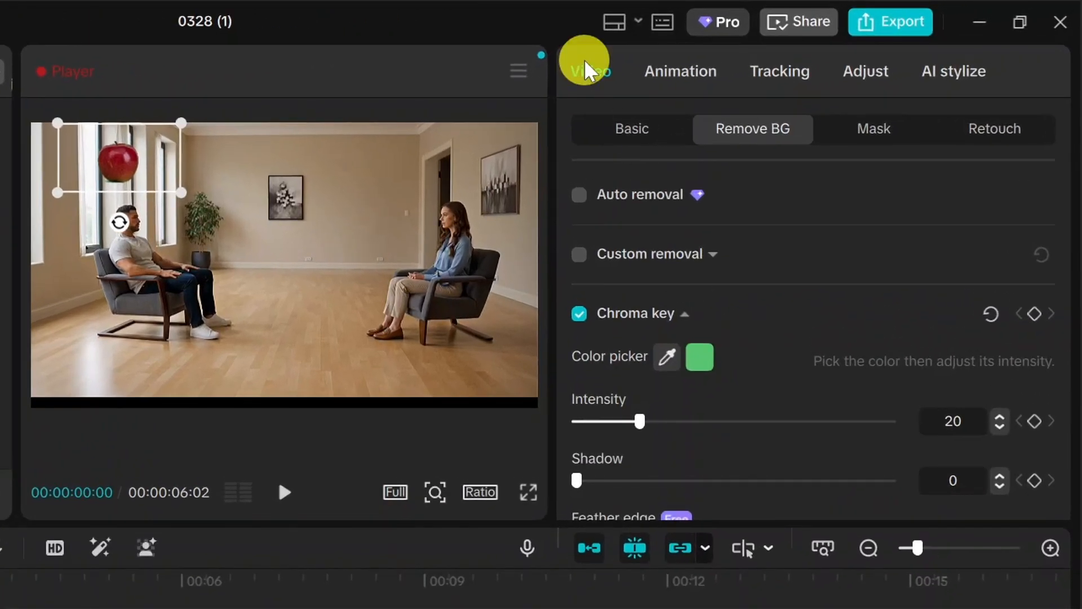
Step: Add a position keyframe for the apple at the start and move it above the woman's head, X 1392, Y 817, at 00:00:05:28
left_click(620, 129)
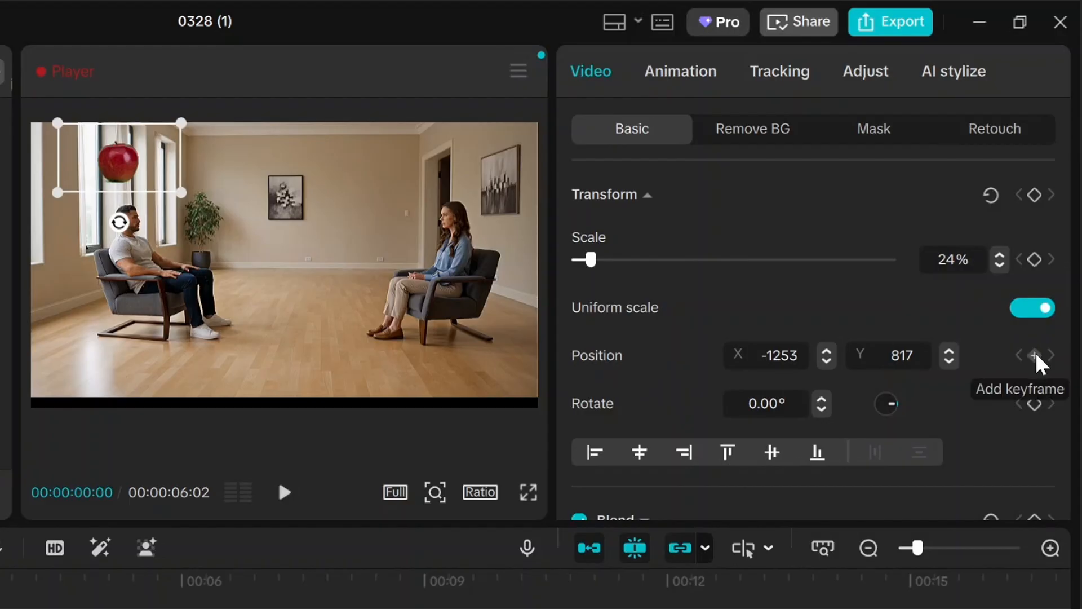
left_click(609, 355)
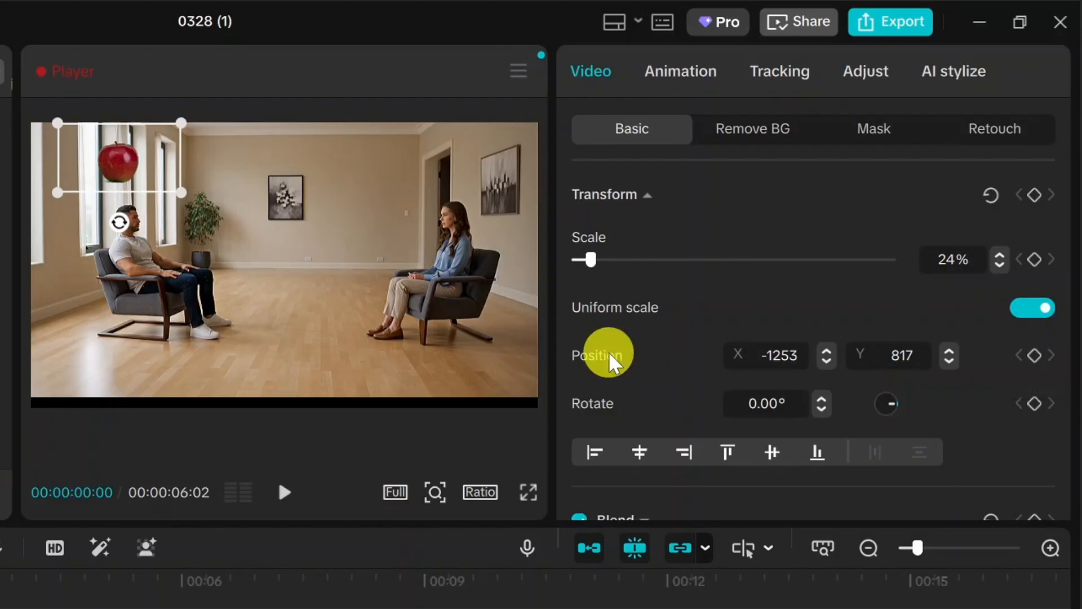
left_click(1034, 355)
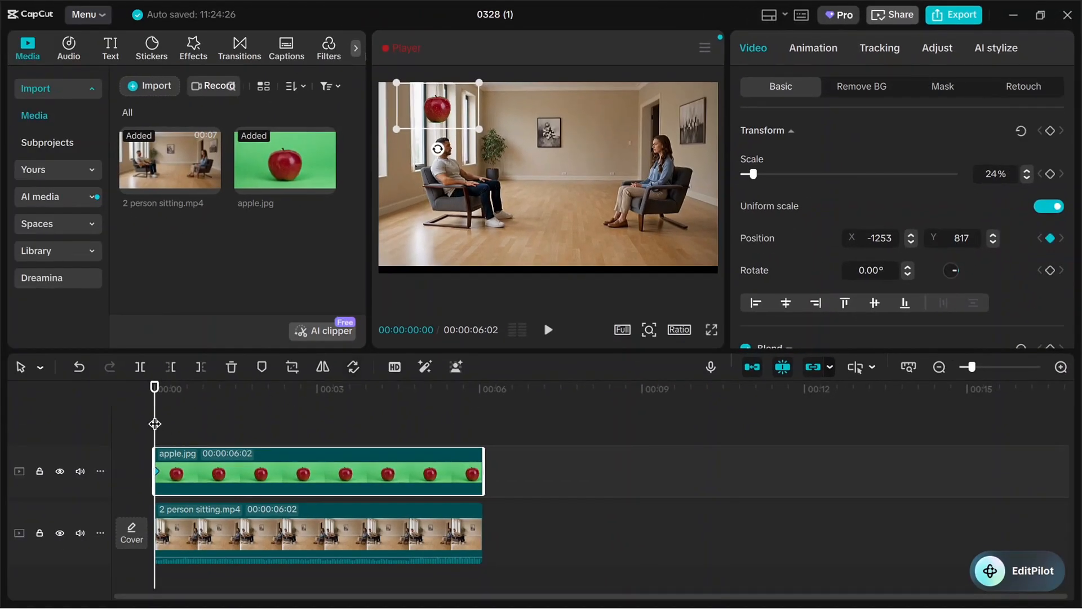
left_click_drag(155, 424, 476, 416)
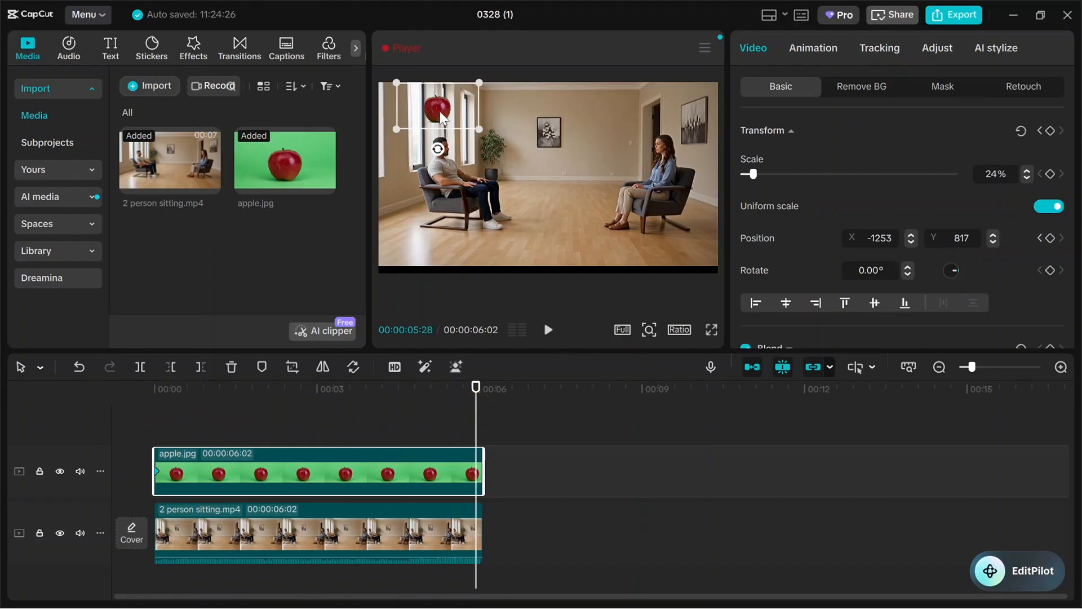
left_click_drag(442, 117, 674, 109)
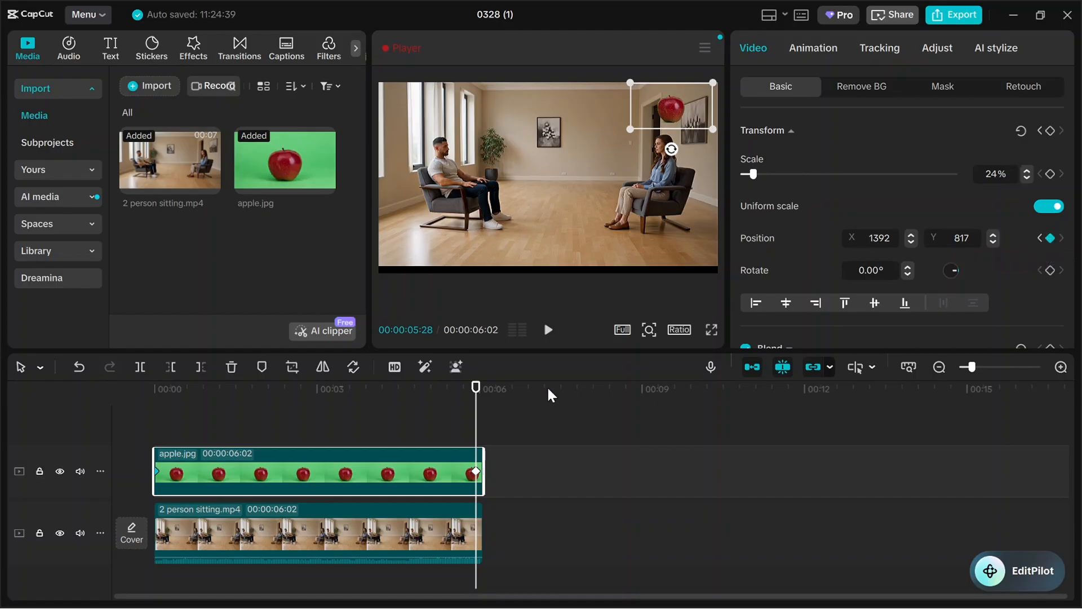
Step: Play the apple's movement from the start of the timeline and return to 00:00:00:00
left_click_drag(477, 394, 155, 428)
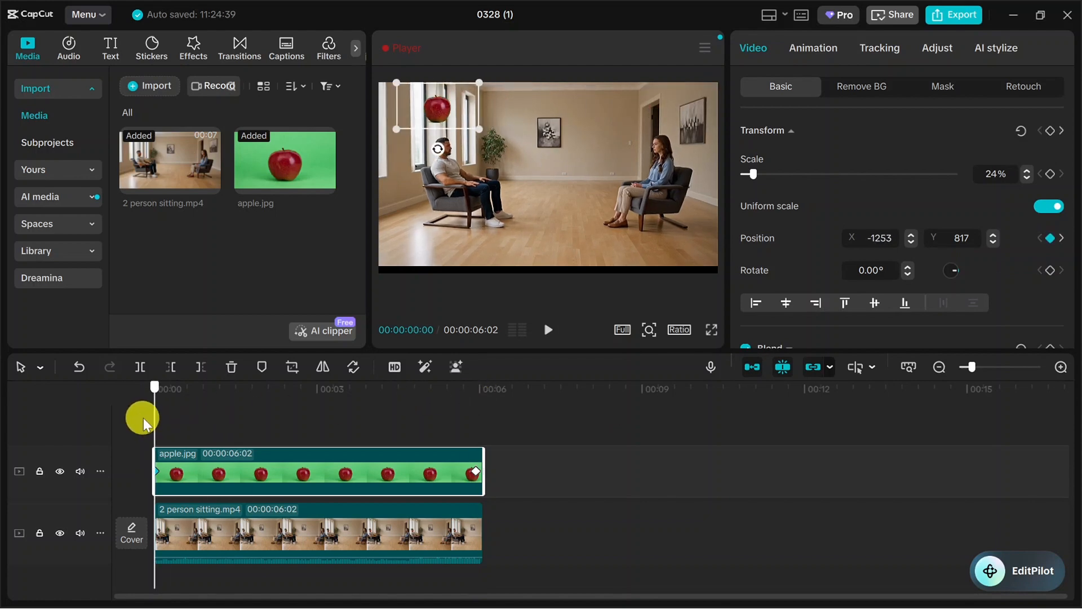
left_click(547, 329)
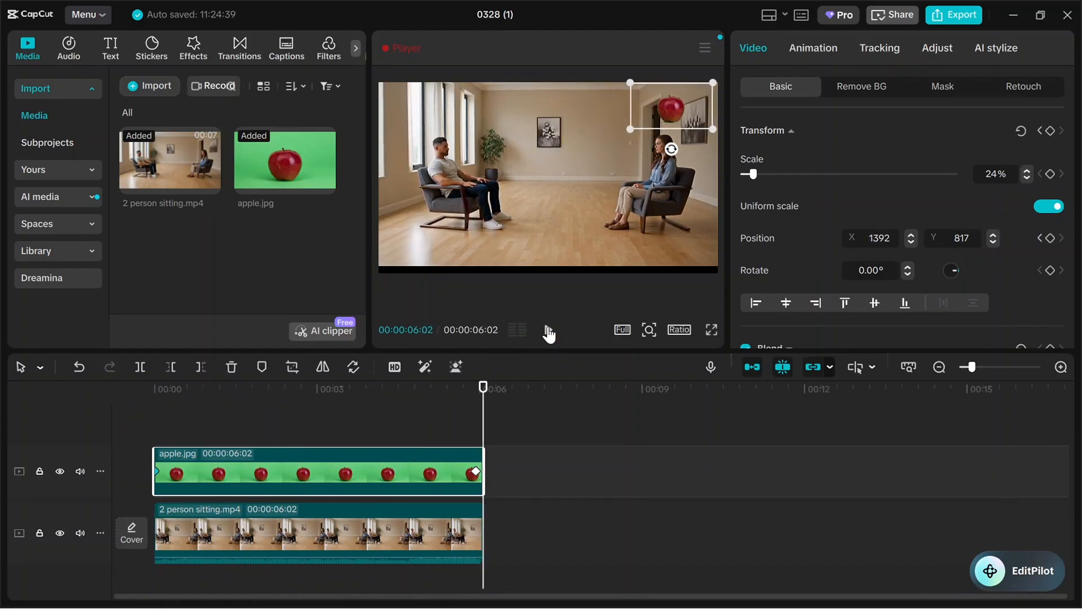
key("space")
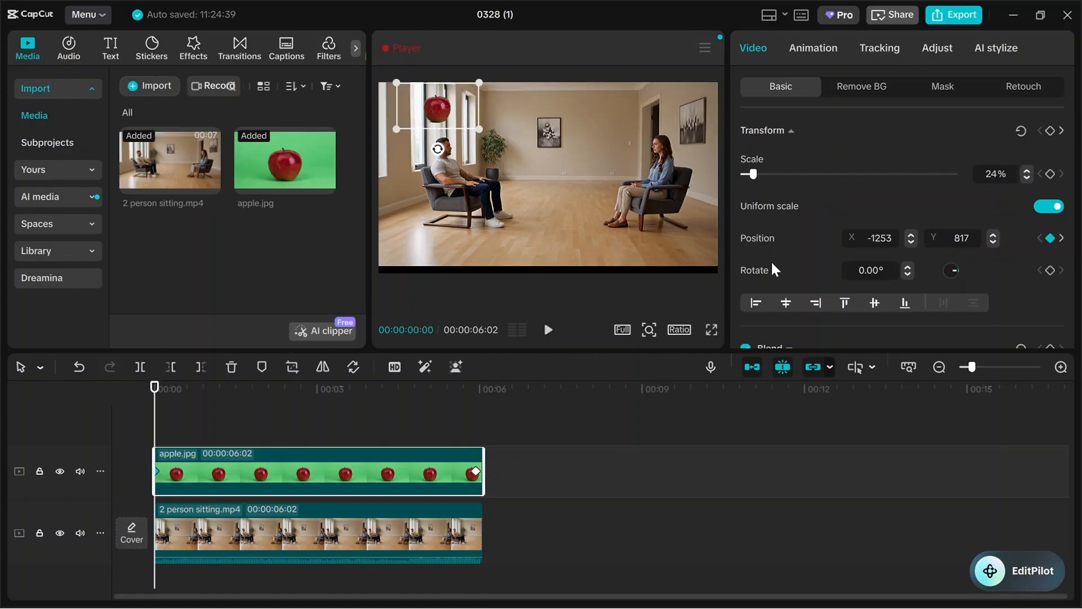
Step: Import arrow image.png and place it at the start of a track above apple.jpg, spanning 00:00:06:02
key("ctrl+i")
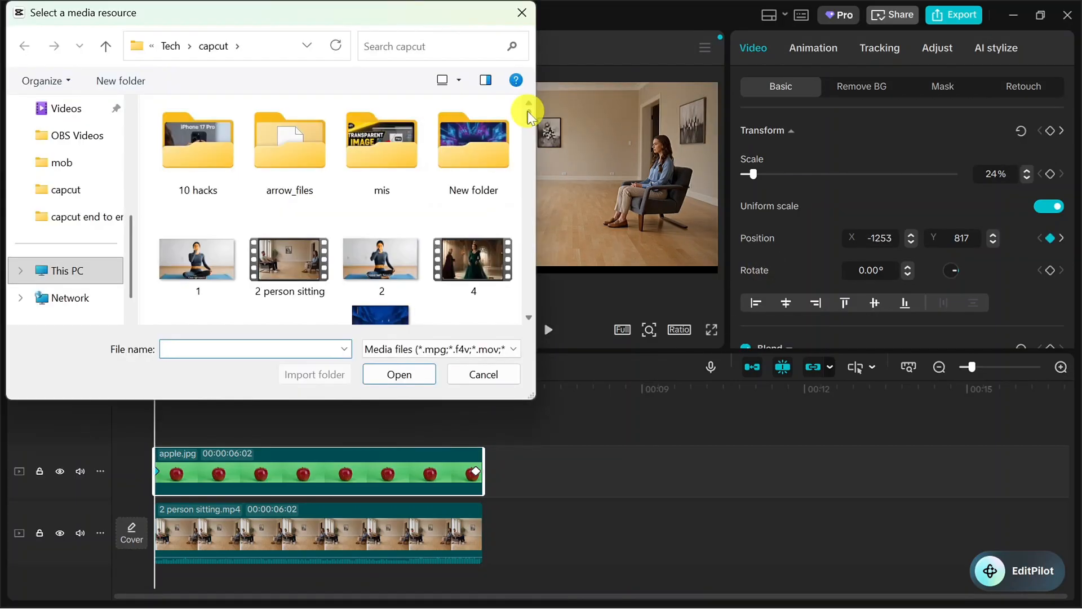
left_click_drag(528, 111, 531, 143)
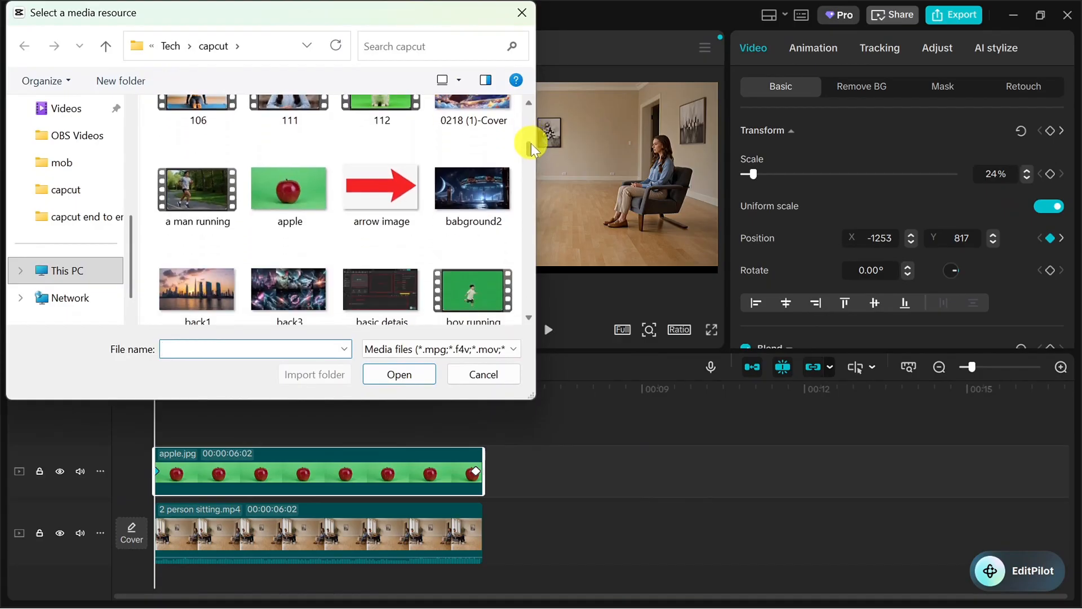
double_click(388, 194)
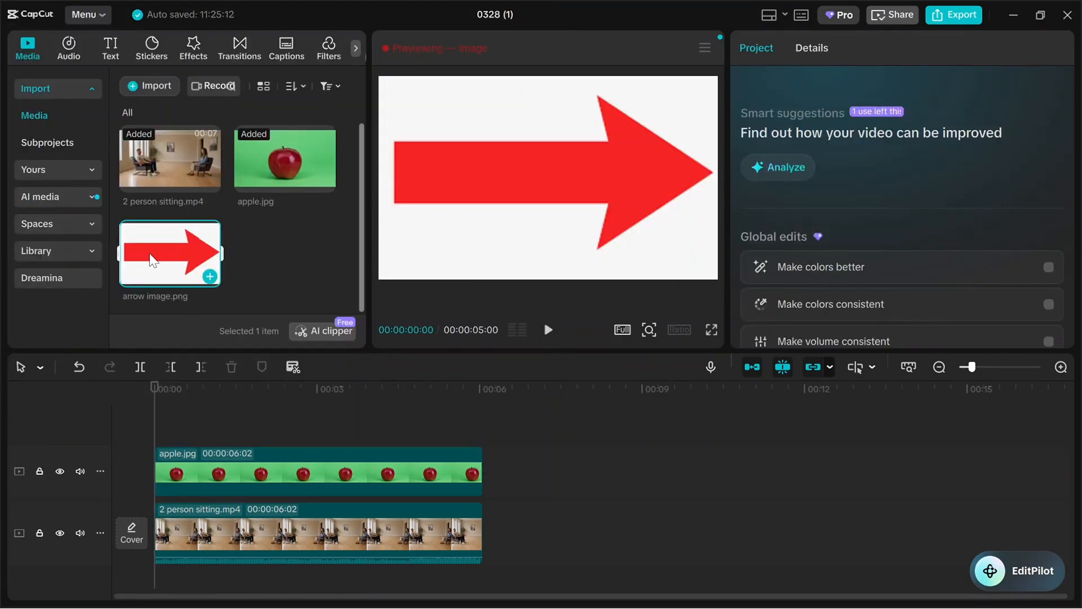
left_click_drag(151, 244, 171, 446)
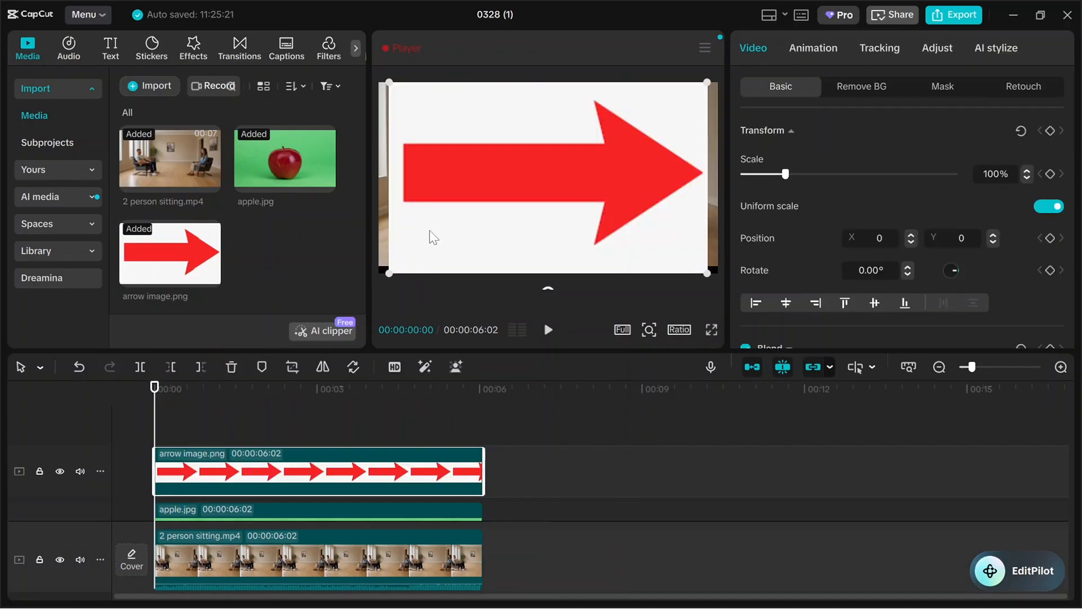
Step: Chroma-key out the arrow image's white background and shrink it to 29%, placed between the two people at about X 110, Y 492
mouse_move(444, 195)
left_mouse_down()
mouse_move(431, 191)
mouse_move(444, 190)
left_mouse_up()
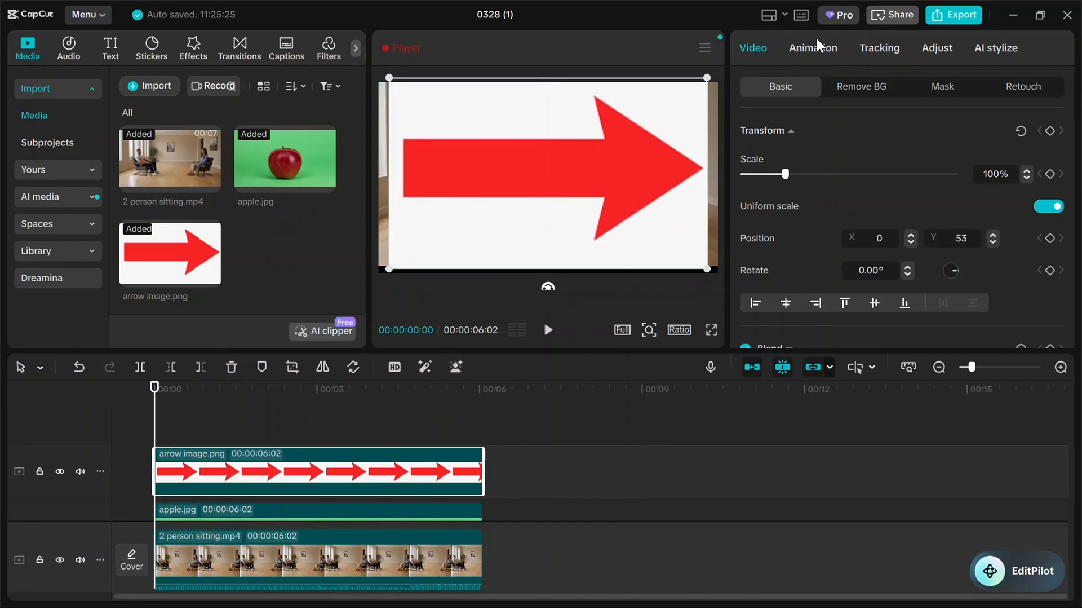
left_click(756, 45)
left_click(862, 89)
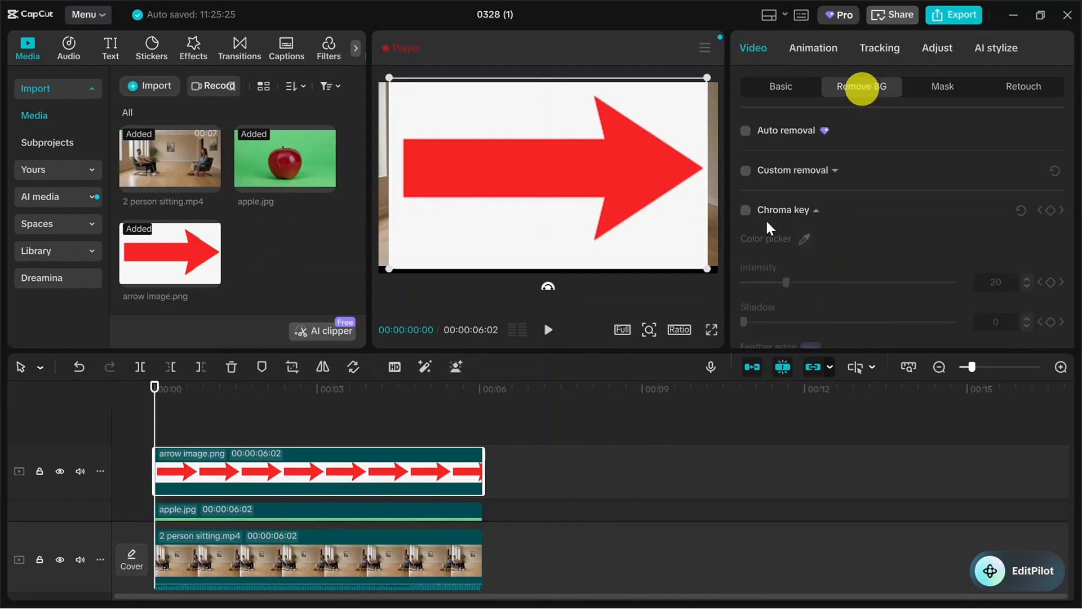
left_click(745, 210)
left_click(693, 225)
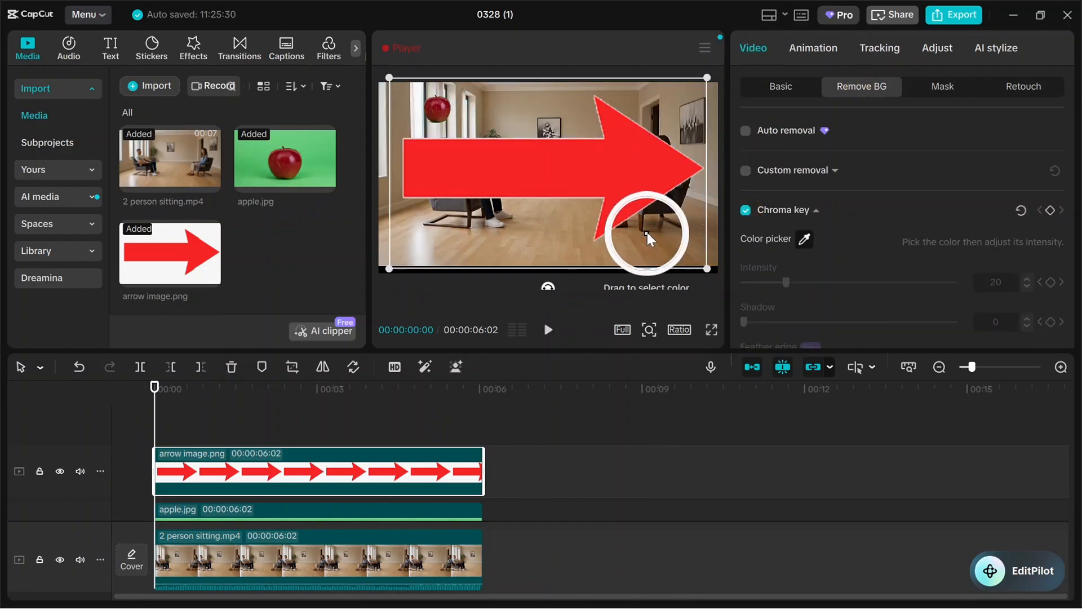
left_click(647, 232)
left_click_drag(706, 269, 546, 129)
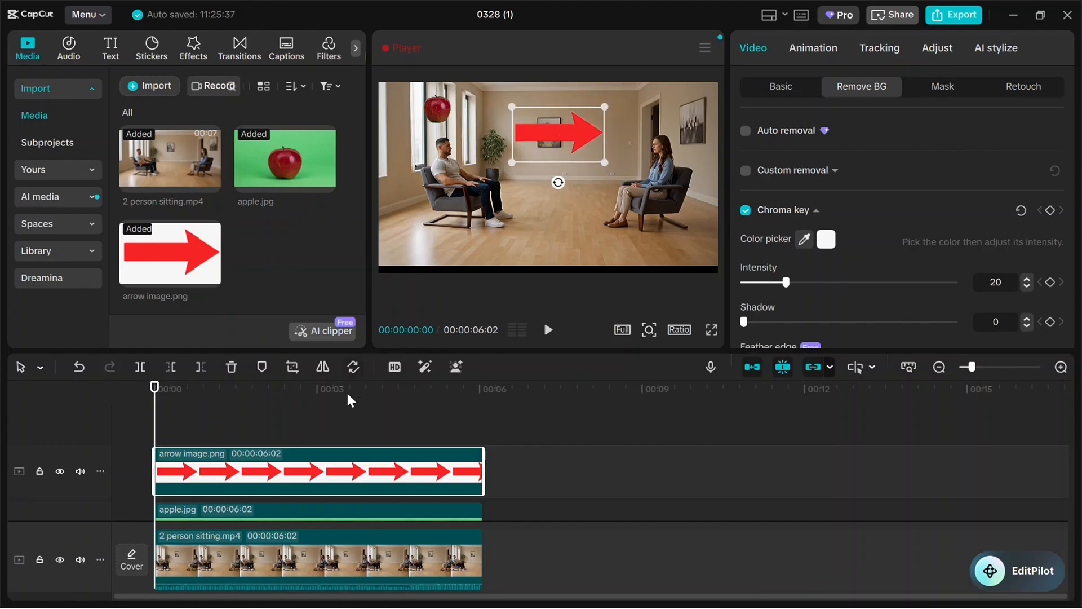
Step: Add a rotation keyframe at 0.00° to the arrow image clip at 00:00:00:00
left_click(302, 467)
left_click(302, 467)
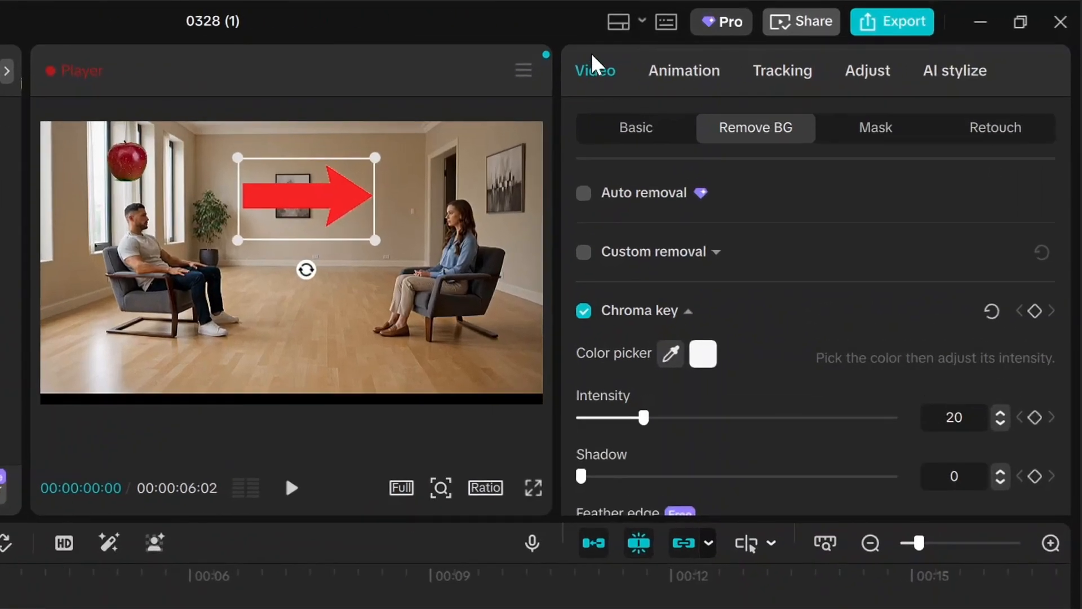
left_click(752, 42)
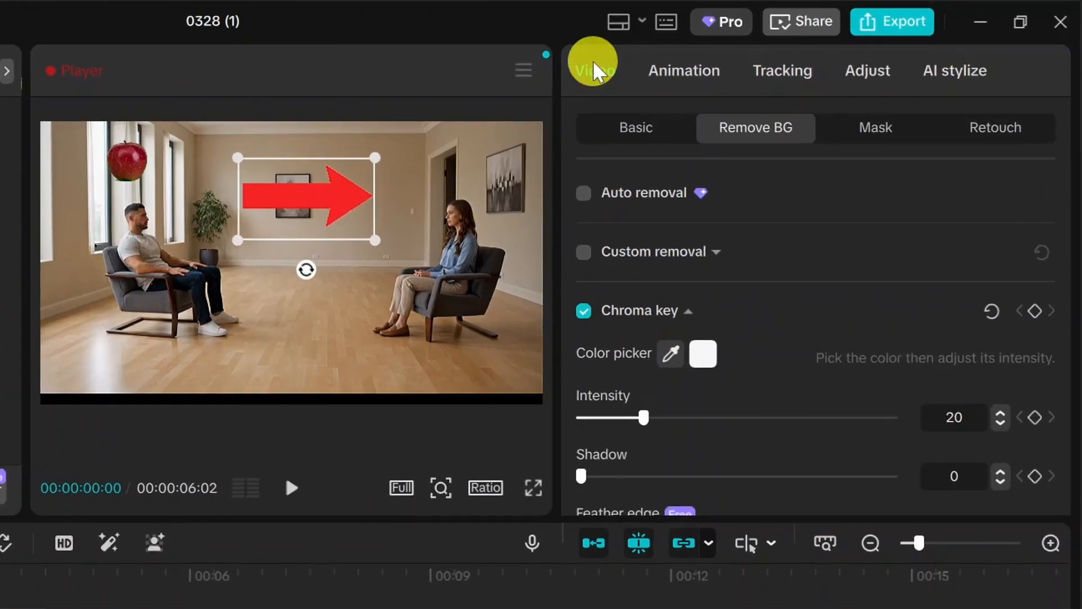
left_click(623, 121)
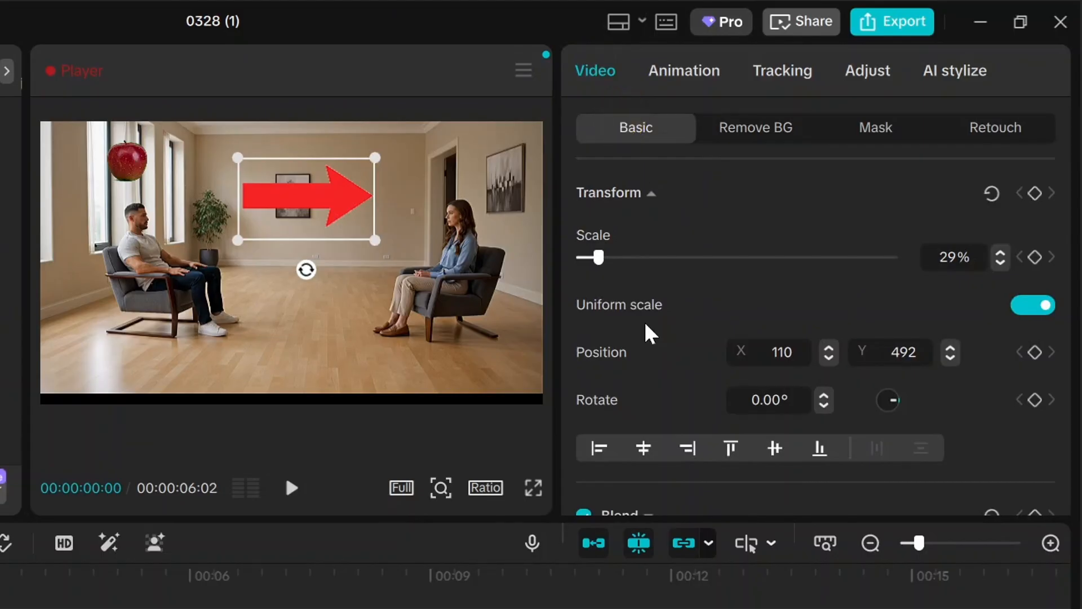
left_click(591, 401)
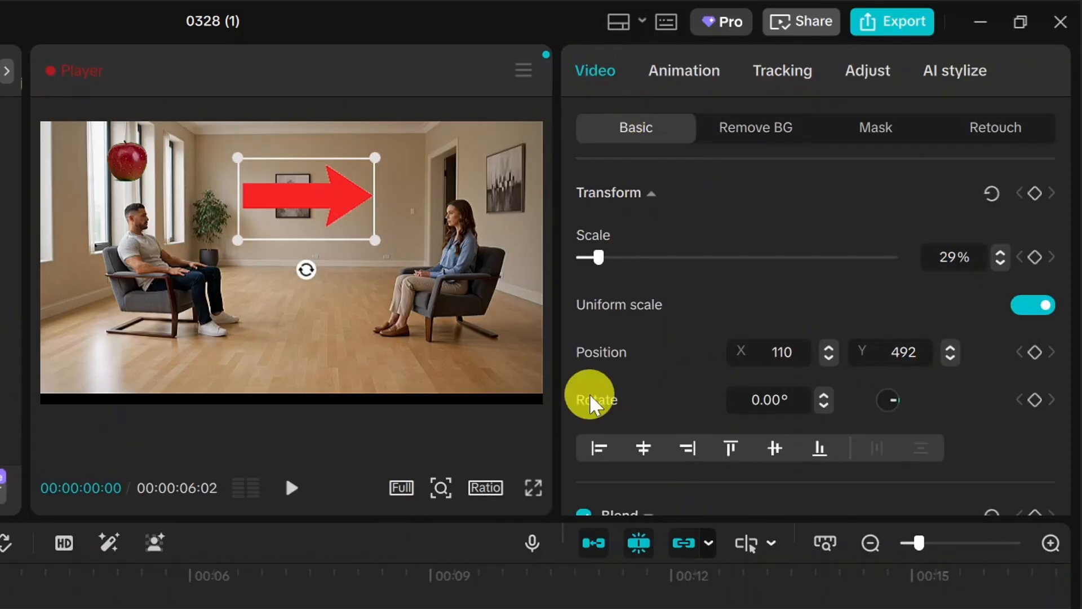
left_click(1036, 401)
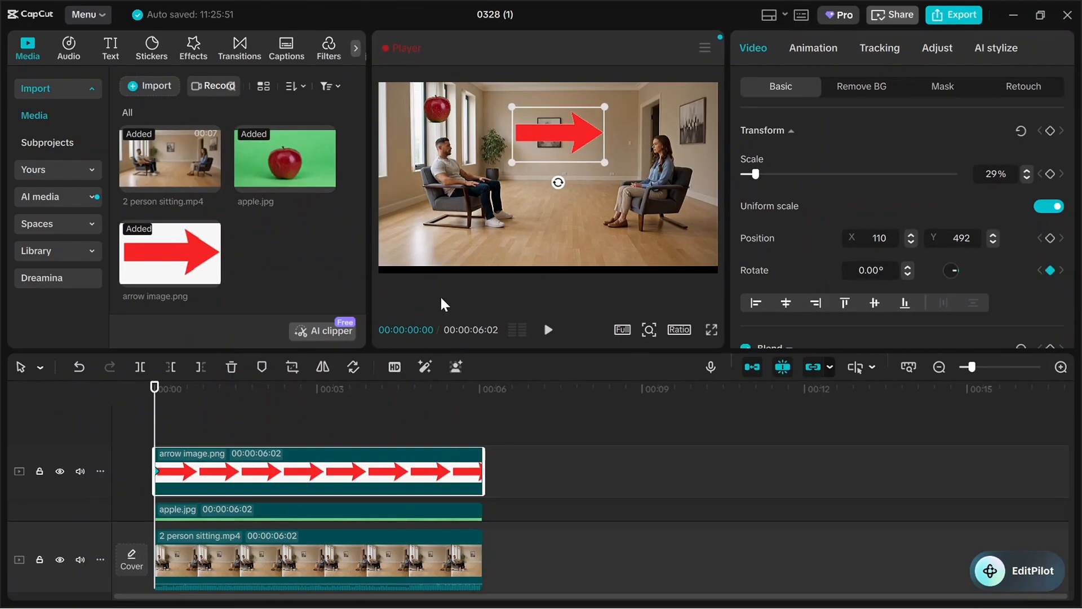
Step: At 00:00:04:19, move the arrow to about X 86, Y 339 and rotate it to 1080°
left_click_drag(153, 417, 405, 414)
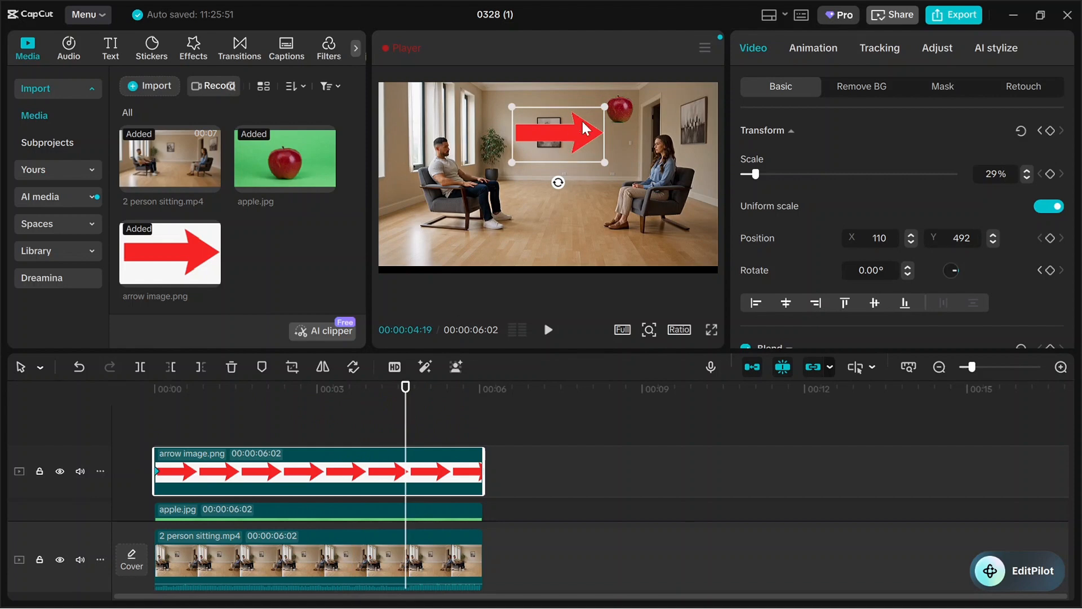
mouse_move(584, 122)
left_mouse_down()
mouse_move(597, 152)
mouse_move(581, 137)
left_mouse_up()
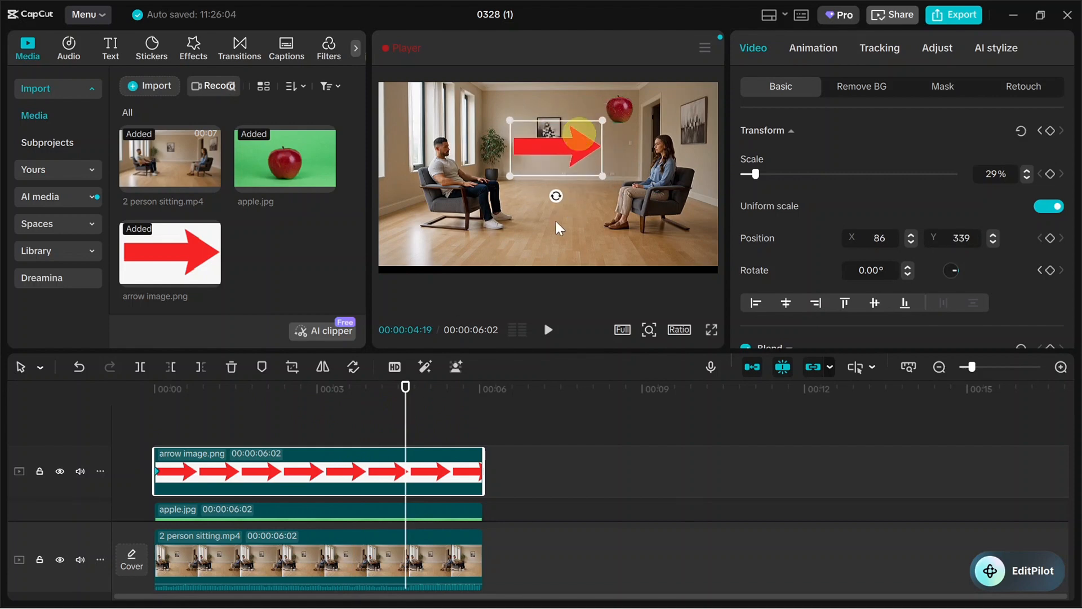
left_click_drag(556, 196, 599, 158)
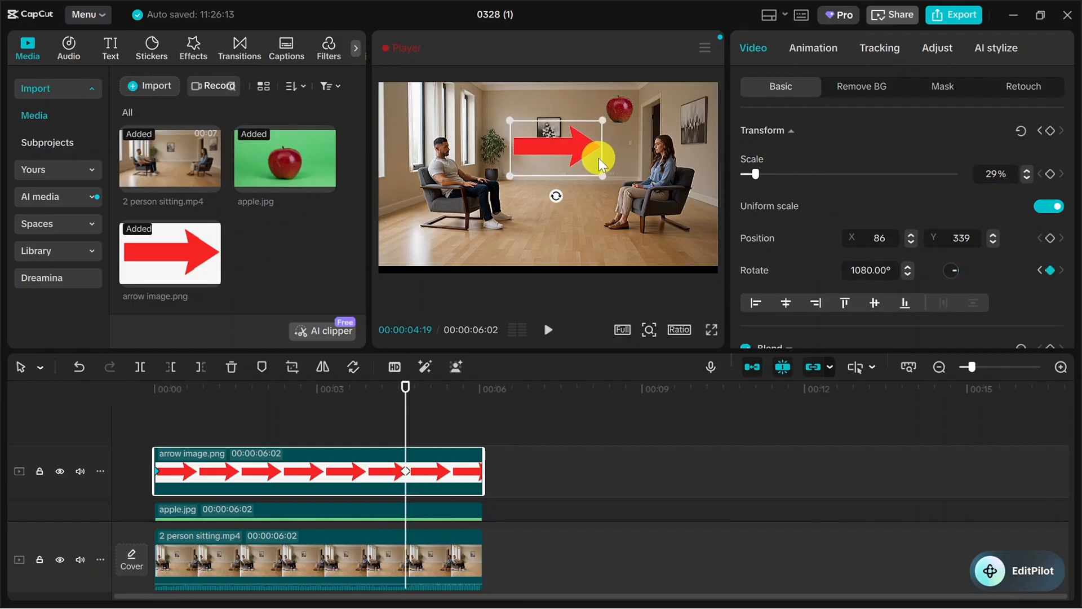
left_click(555, 197)
left_click(555, 197)
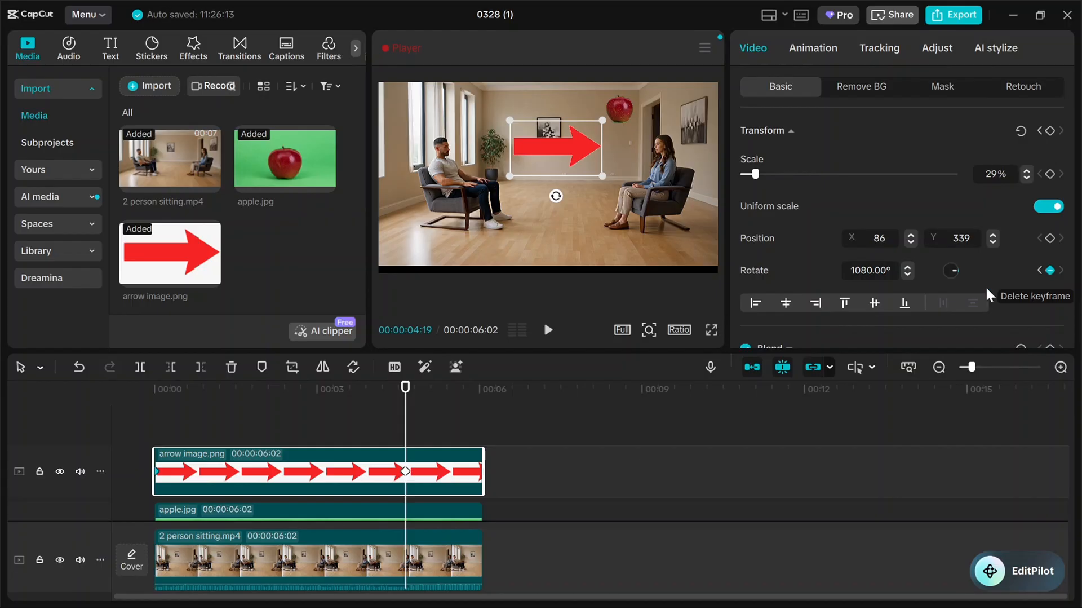
Step: Preview the arrow's rotation from the start of the timeline
left_click_drag(407, 407, 145, 416)
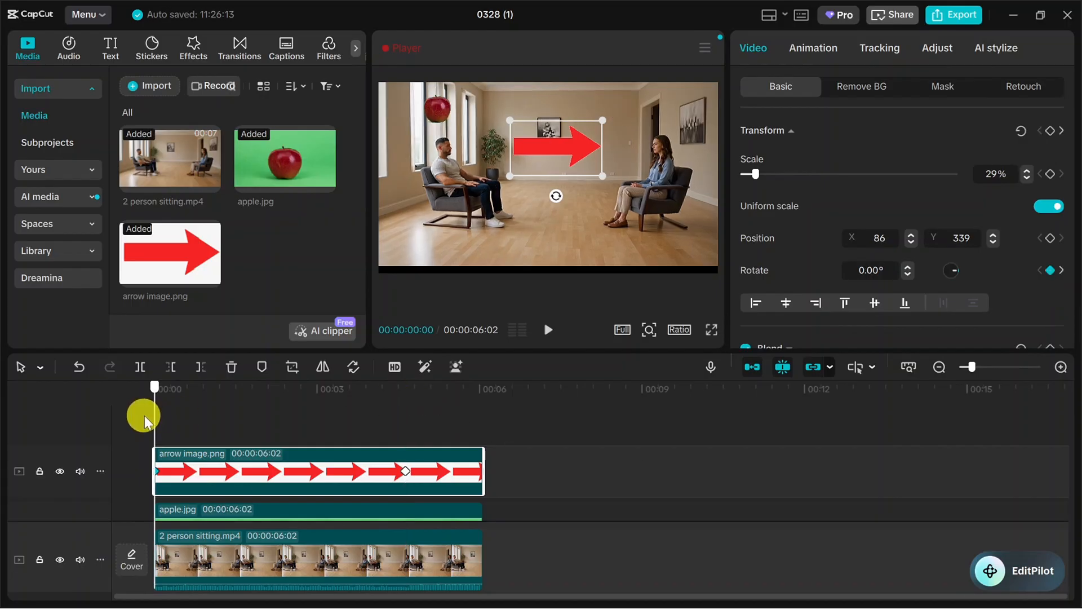
left_click(544, 330)
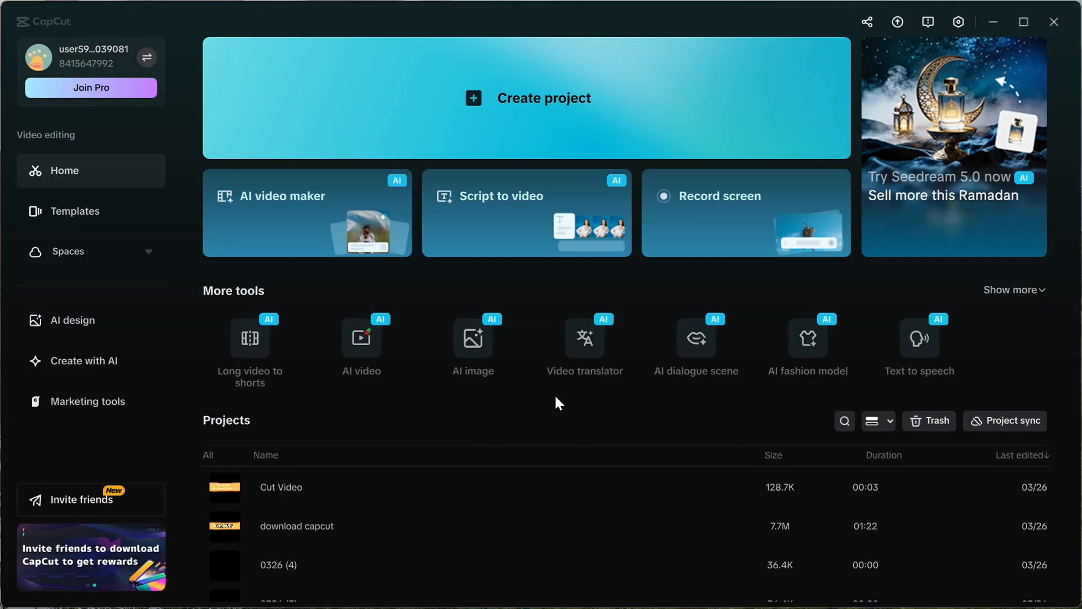
Step: Create a new project and import videos 5 and 6 from the capcut folder
left_click(560, 113)
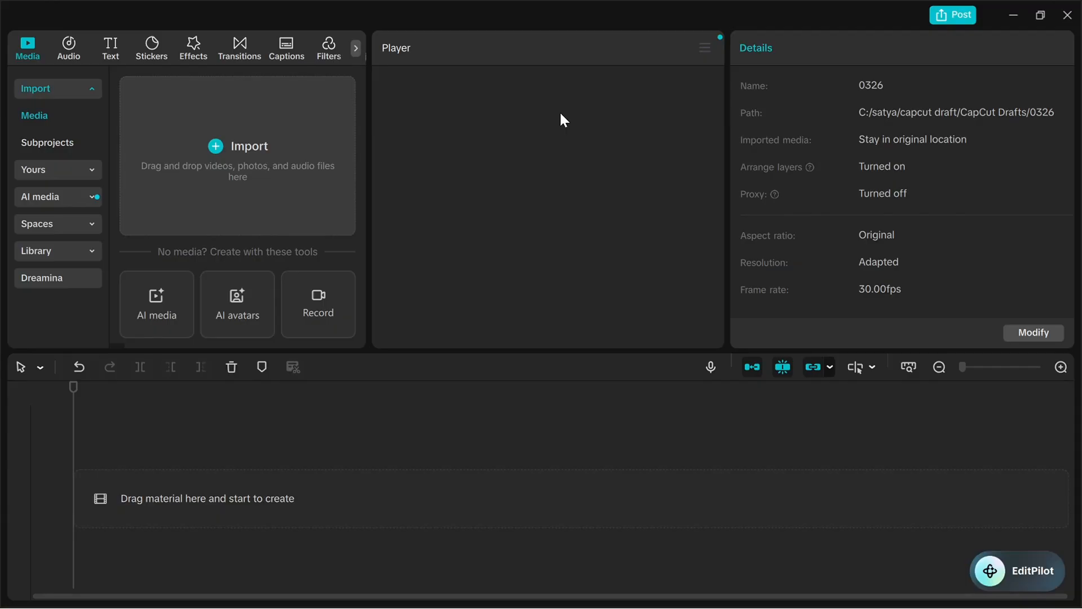
left_click(258, 146)
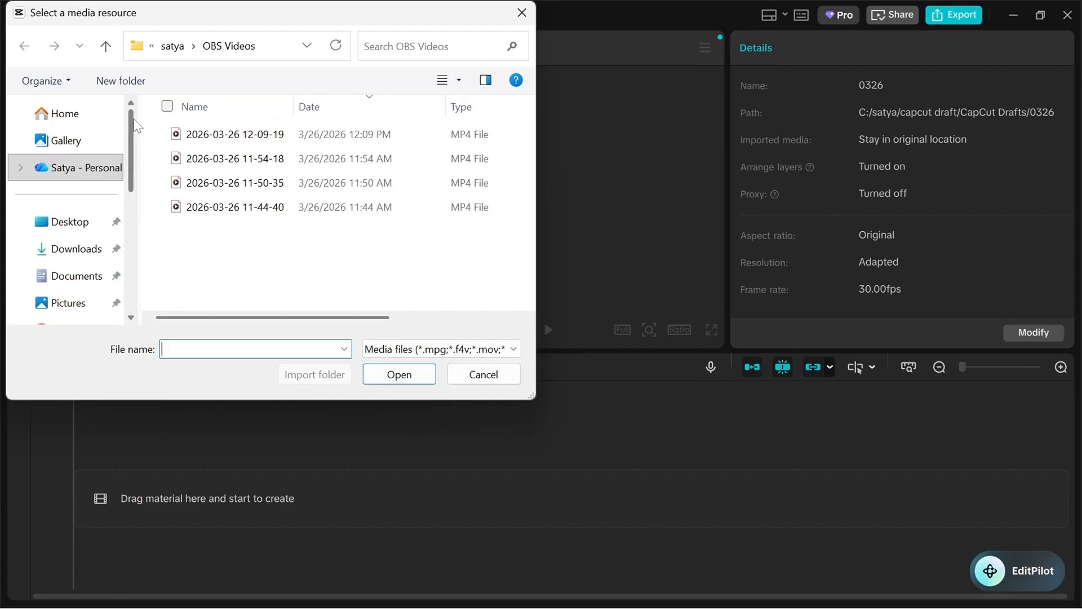
left_click_drag(135, 121, 119, 215)
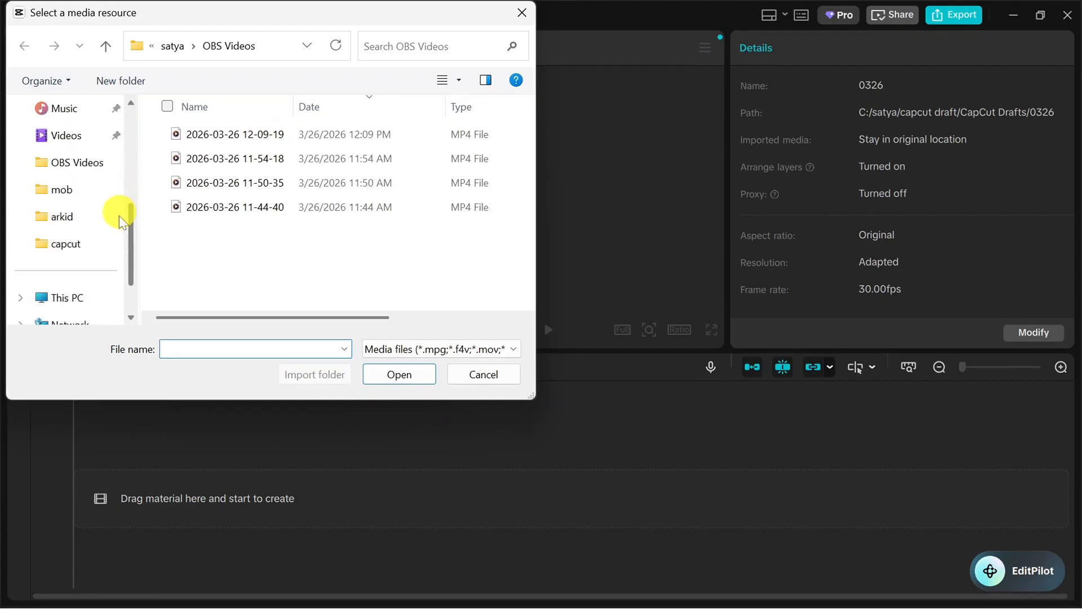
left_click(76, 246)
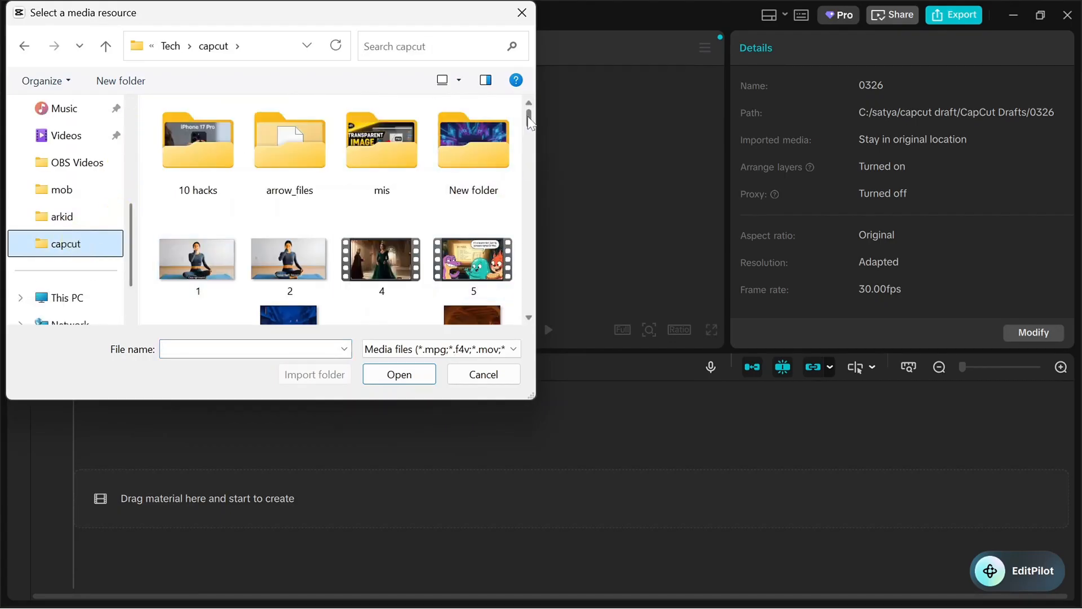
scroll(527, 121, "down", 2)
left_click(478, 153)
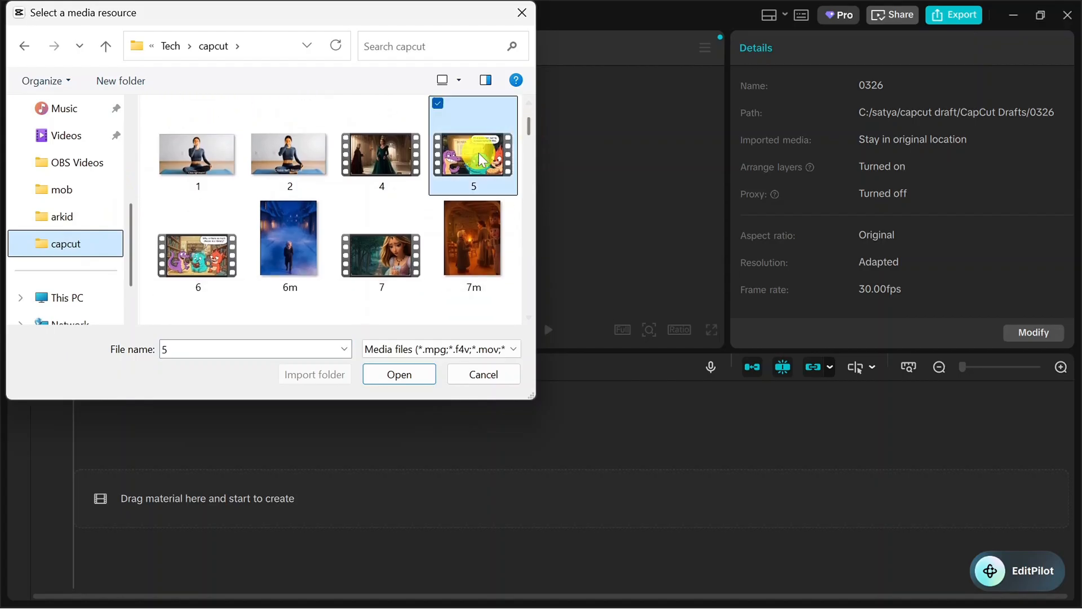
left_click(186, 255, "ctrl")
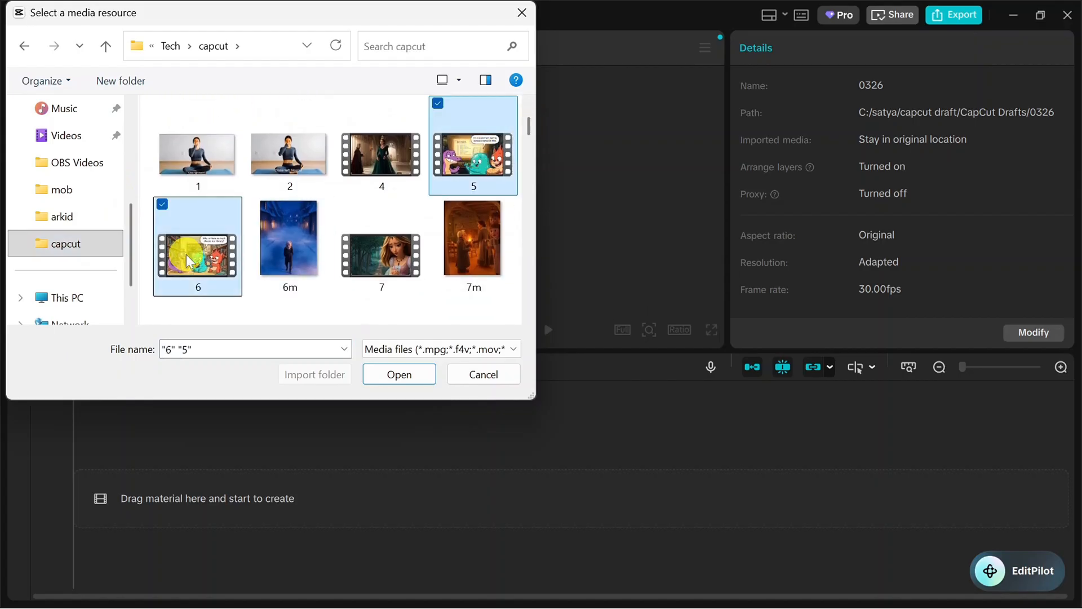
left_click(401, 375)
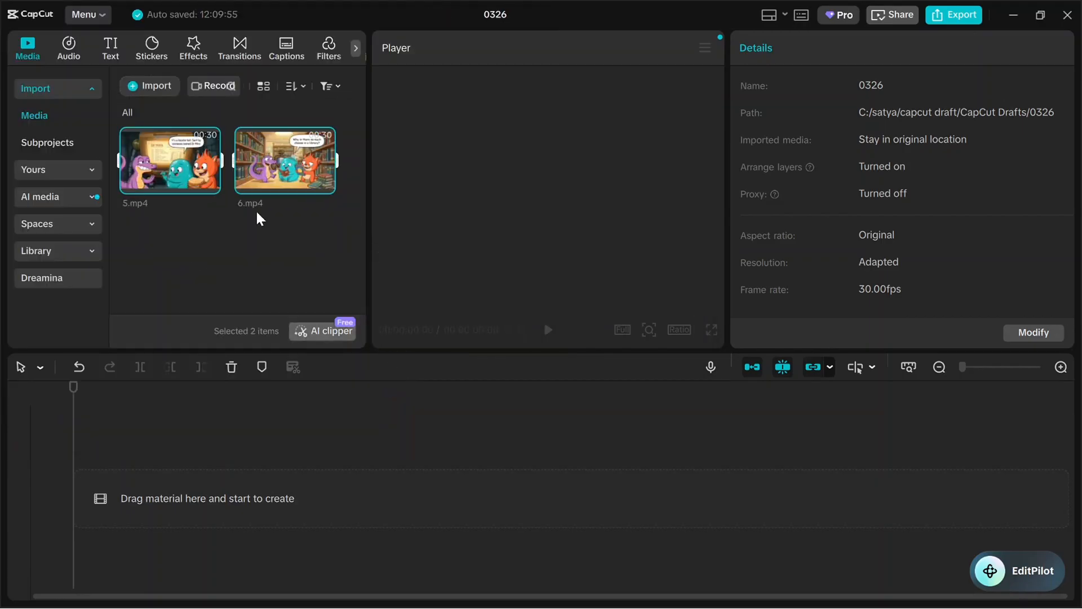
Step: Try placing 5.mp4 and 6.mp4 on the timeline together, and undo the placement
left_click_drag(173, 157, 150, 483)
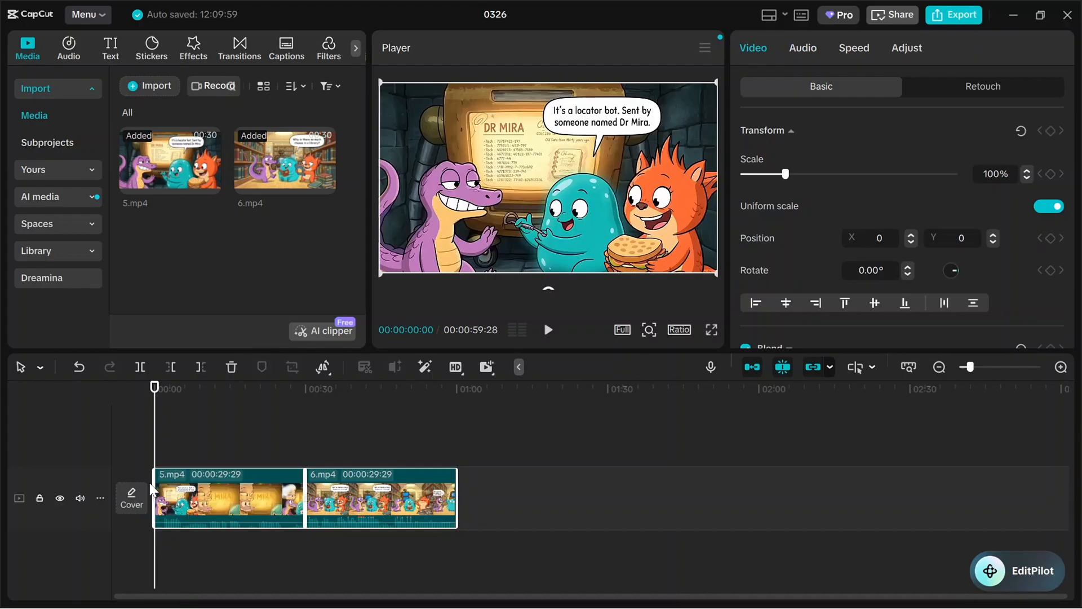
key("ctrl+z")
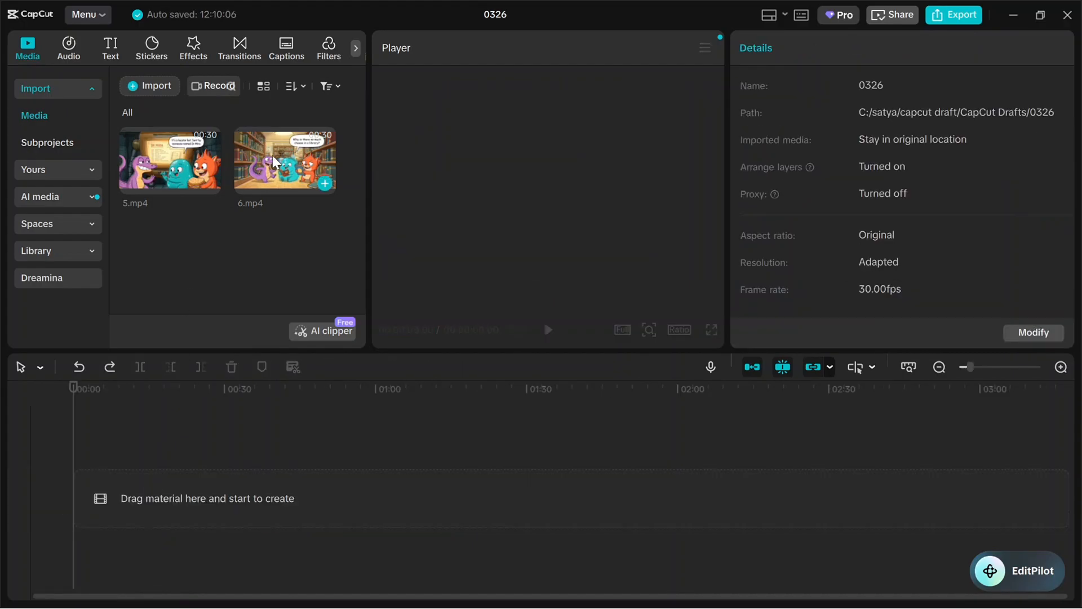
Step: Add 6.mp4 to the timeline with 5.mp4 inserted before it, and preview the opening seconds
left_click(328, 184)
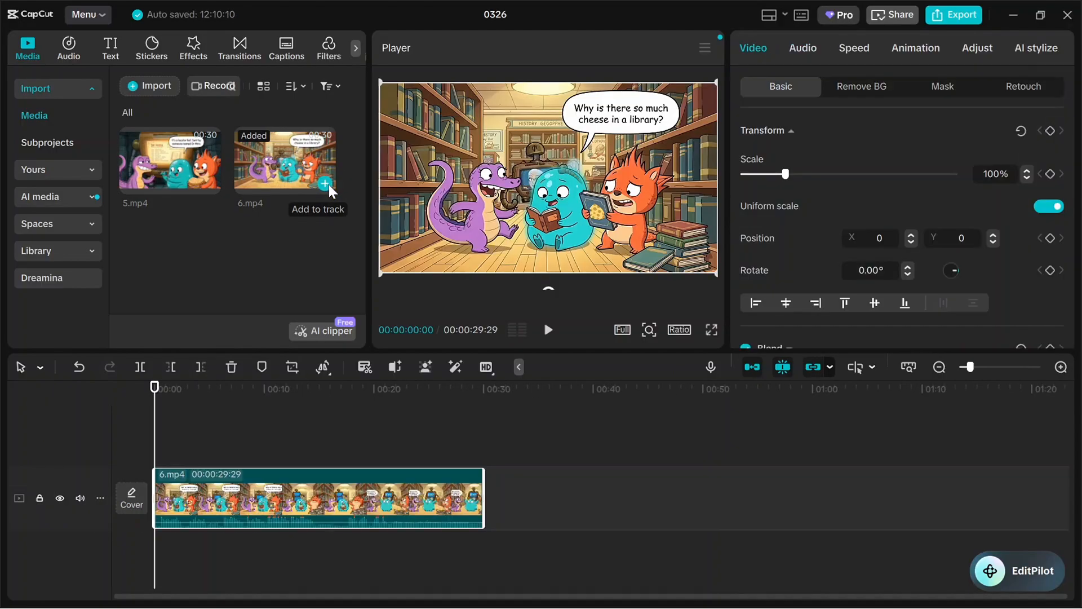
left_click(211, 184)
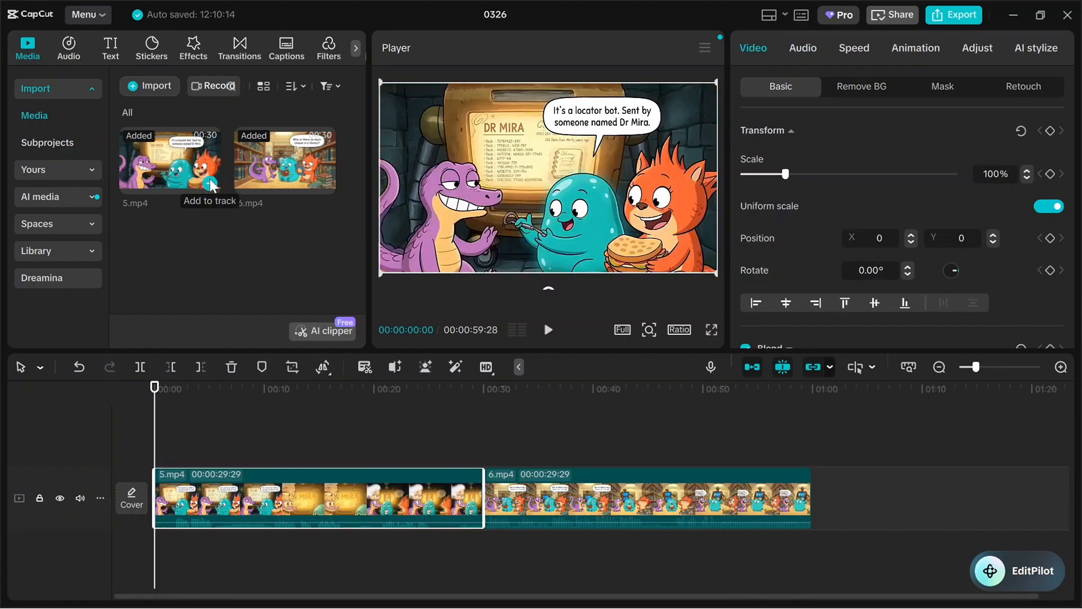
left_click(548, 333)
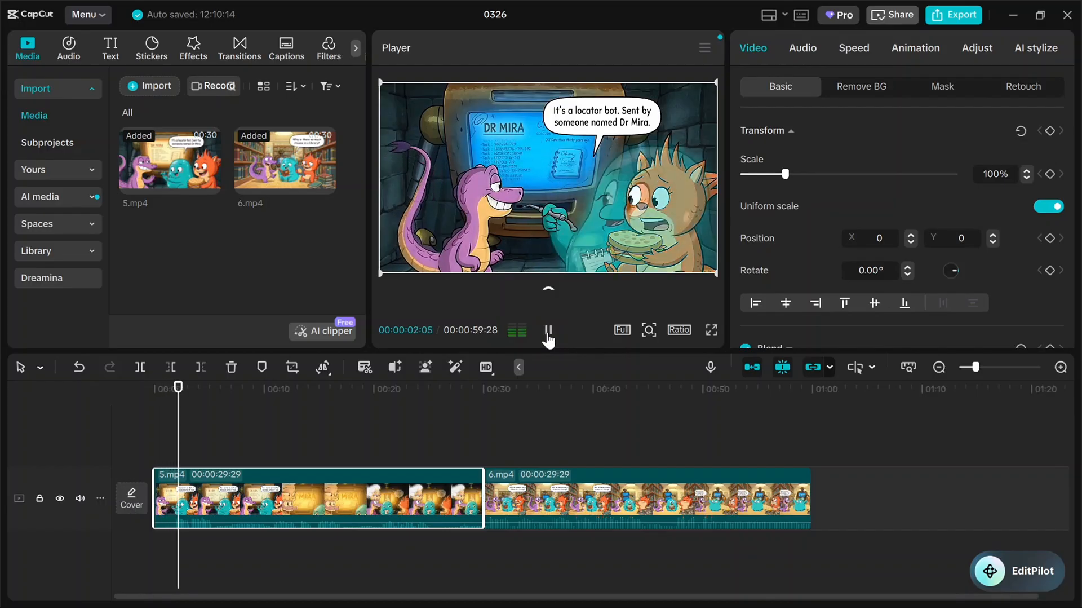
left_click(548, 332)
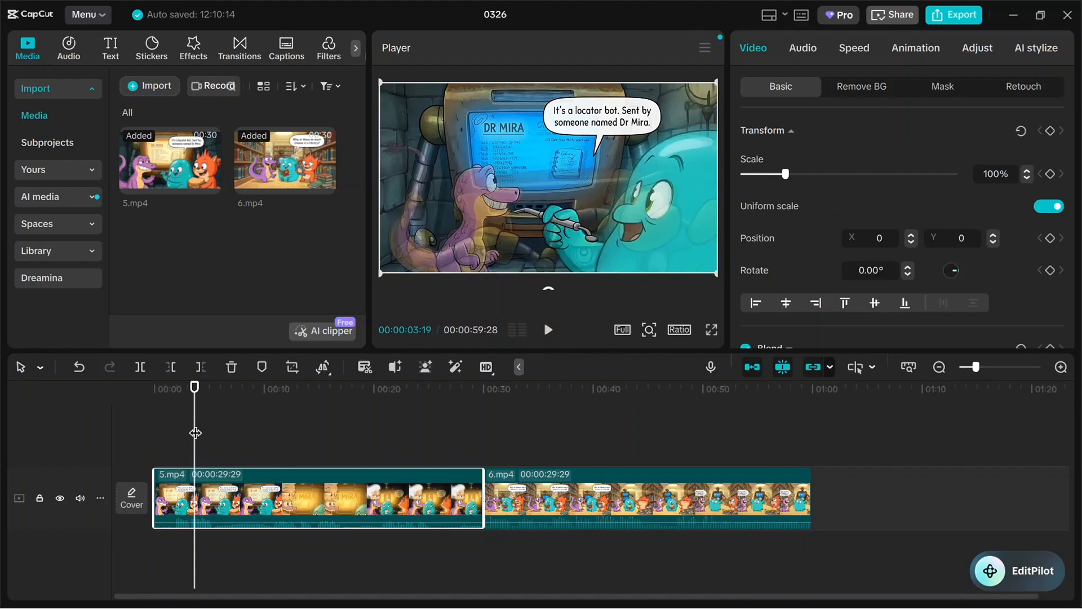
Step: Scrub through 5.mp4 on the timeline to examine its scenes and decide which opening part to cut
mouse_move(195, 433)
left_mouse_down()
mouse_move(151, 433)
mouse_move(193, 428)
mouse_move(192, 438)
left_mouse_up()
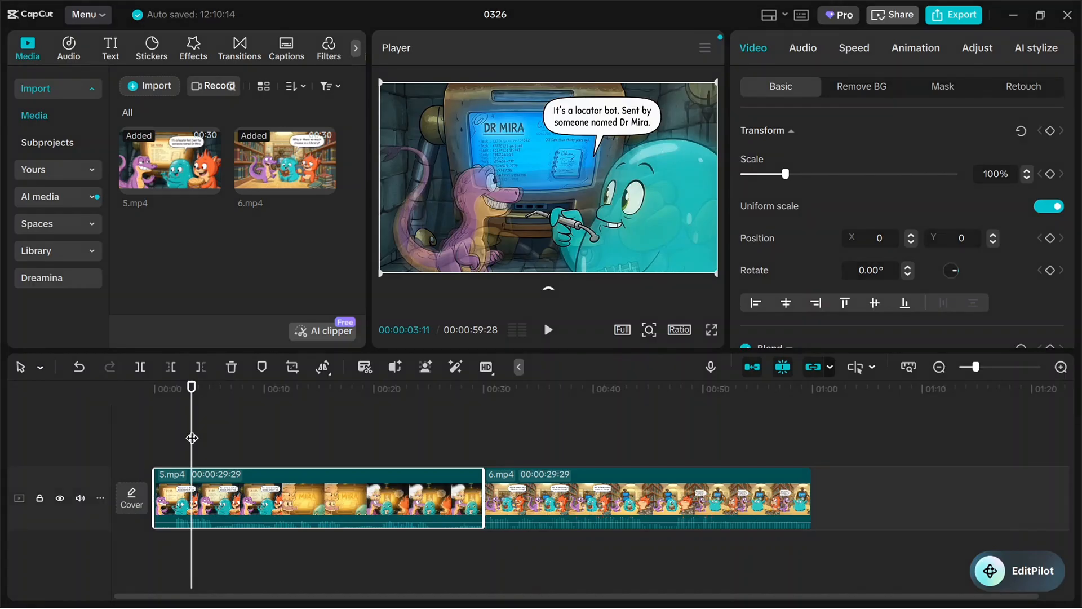
mouse_move(124, 339)
left_mouse_down()
mouse_move(116, 392)
mouse_move(347, 410)
left_mouse_up()
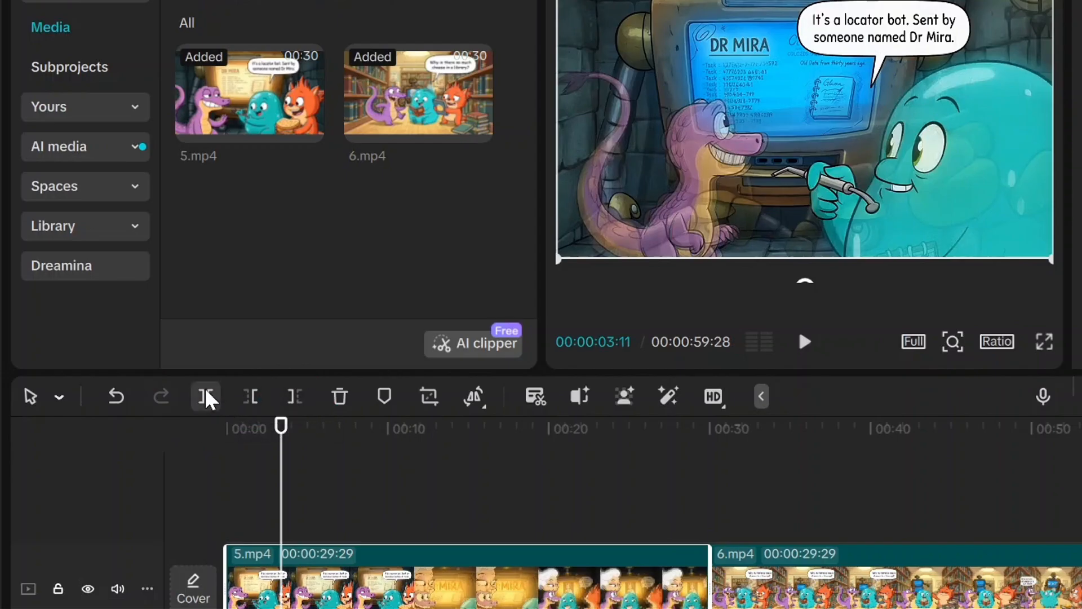
left_click(245, 561)
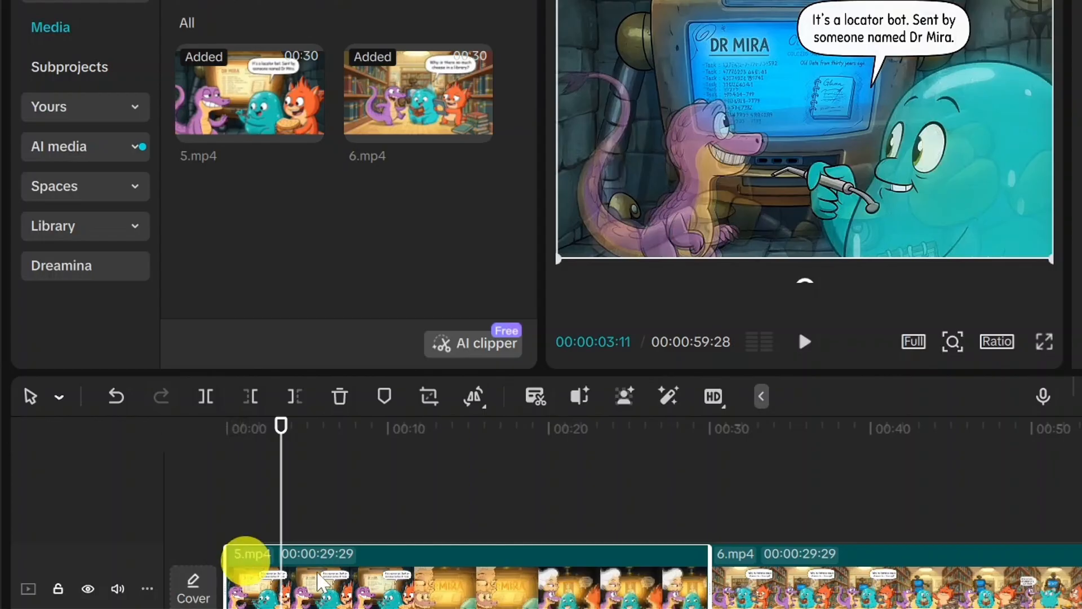
left_click(317, 572)
left_click_drag(279, 457, 390, 489)
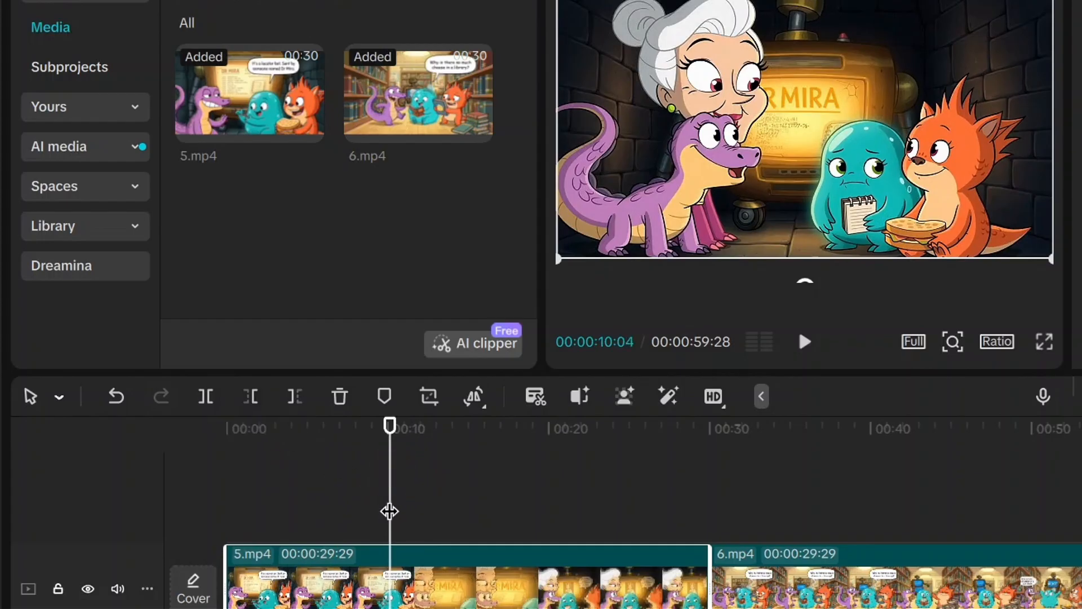
left_click_drag(388, 510, 331, 510)
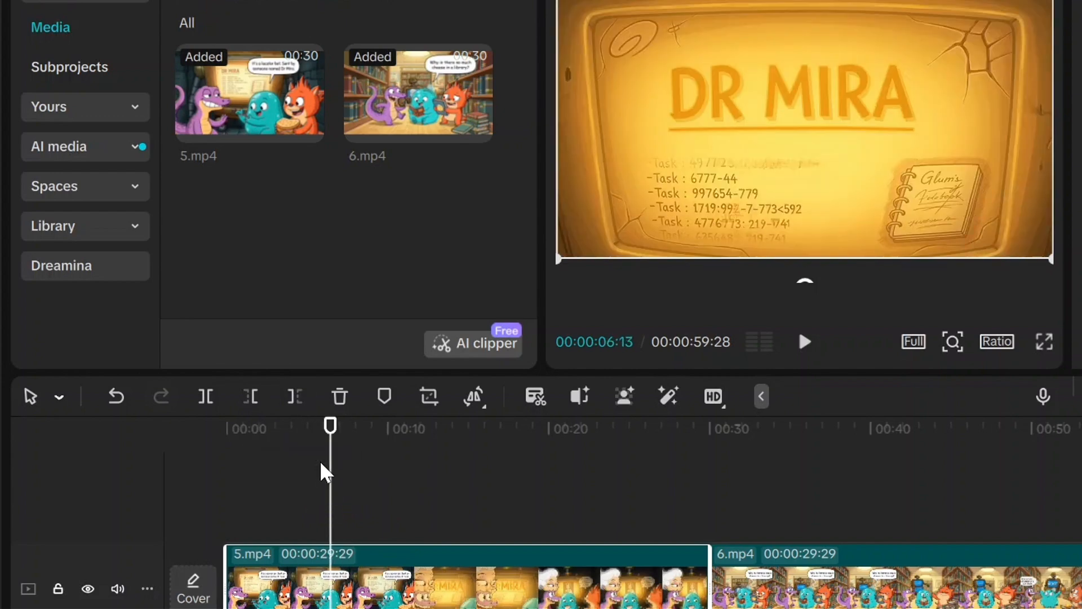
left_click_drag(331, 482, 607, 551)
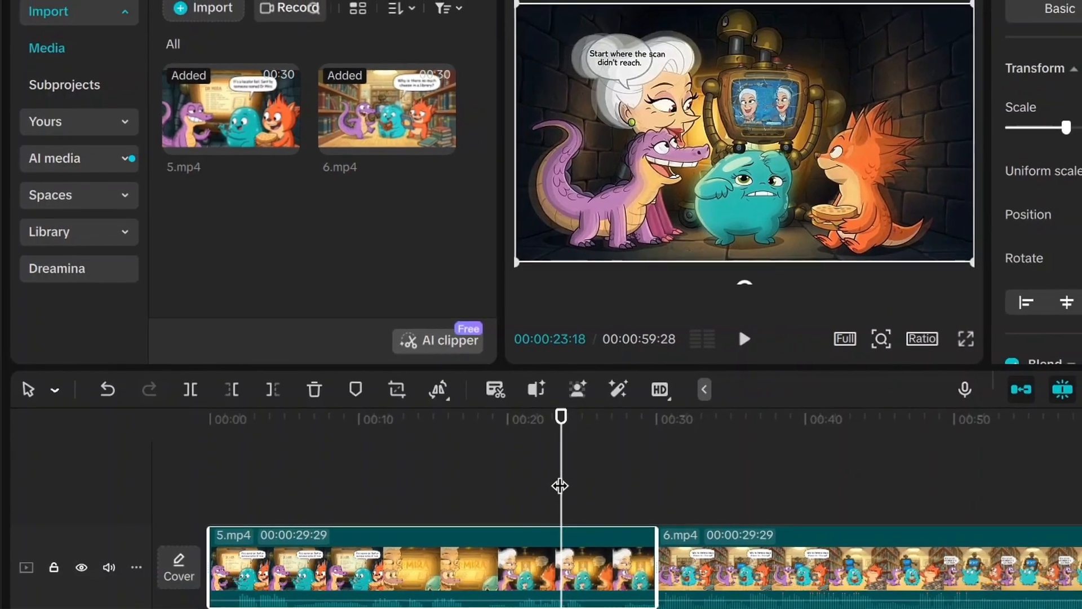
left_click_drag(606, 501, 299, 477)
left_click_drag(243, 444, 228, 429)
Step: Trim away the start of 5.mp4 up to 00:00:03:09
left_click(199, 522)
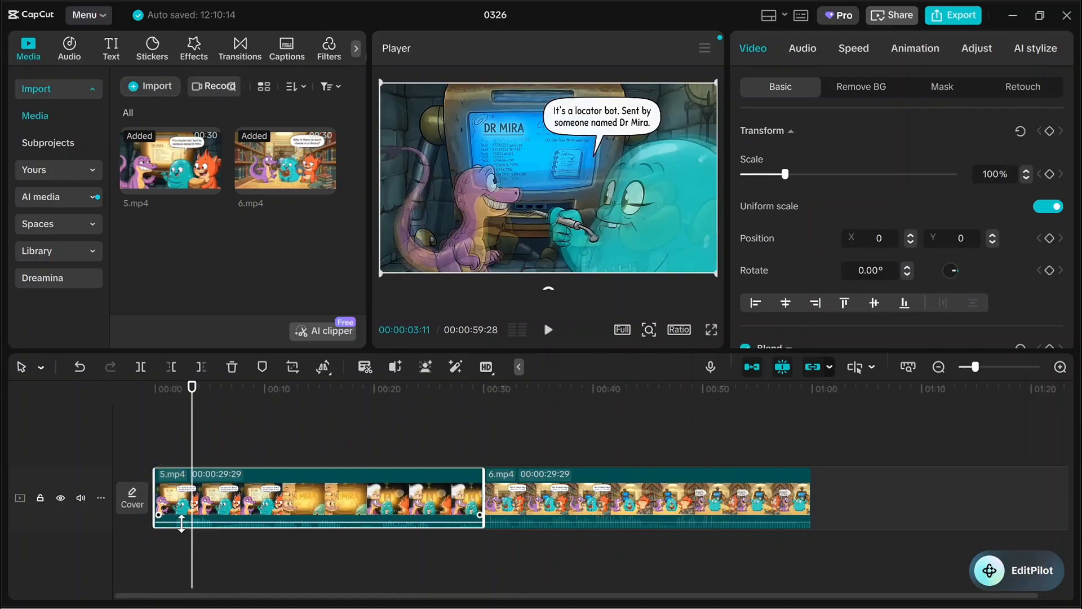
left_click(192, 442)
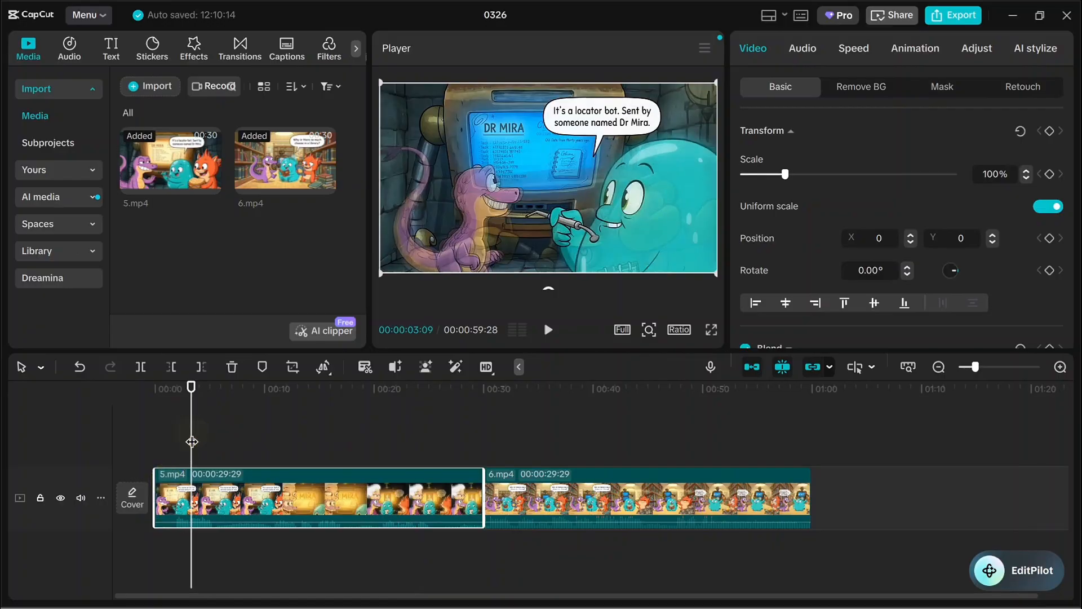
left_click(172, 367)
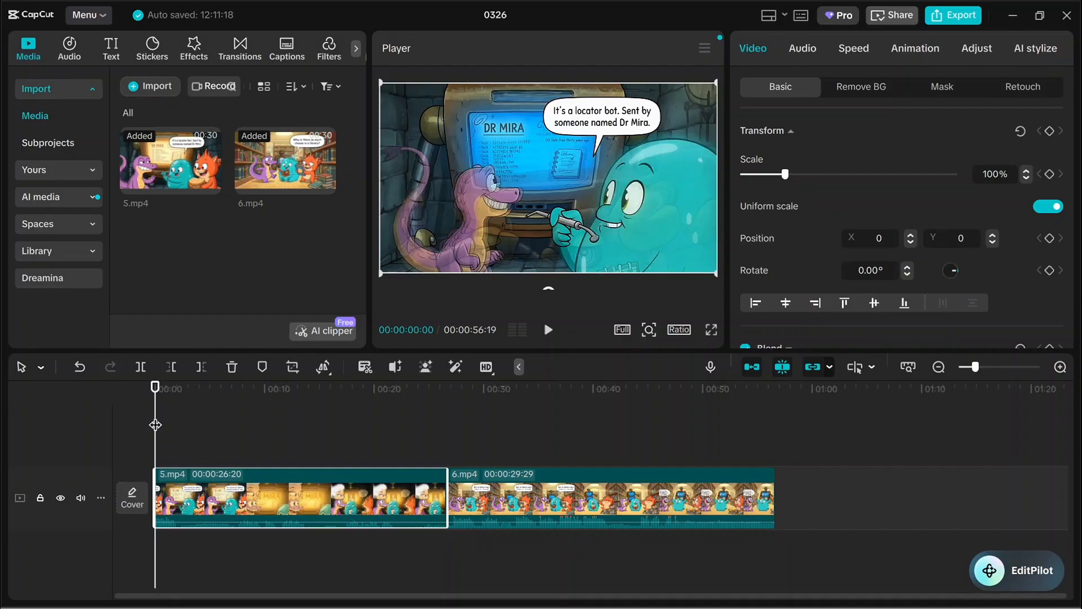
Step: Trim away the end of 5.mp4 after 00:00:23:12 on the timeline
left_click_drag(155, 424, 413, 450)
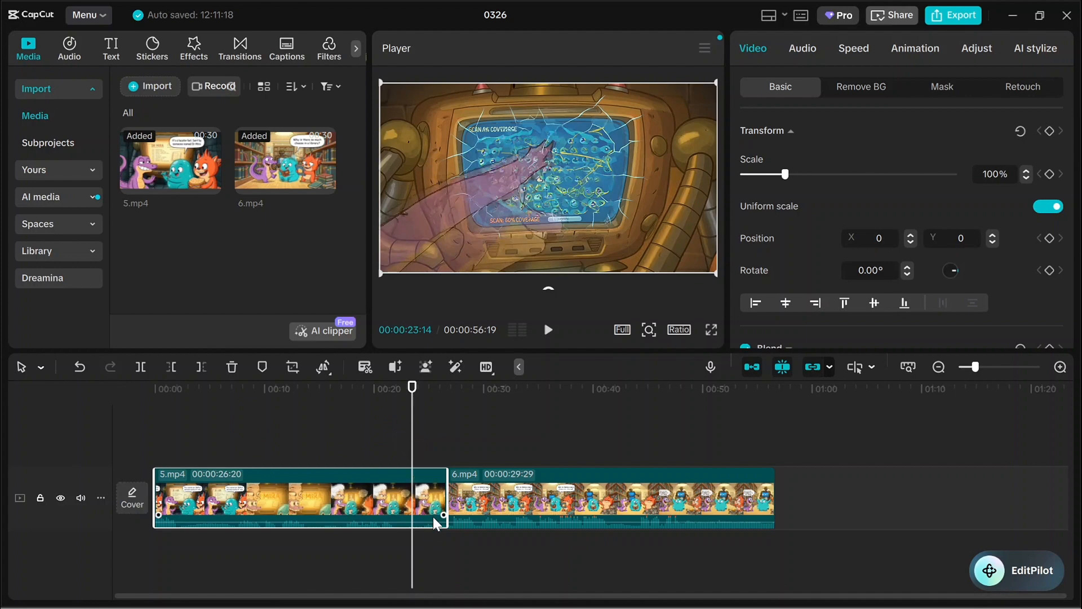
left_click_drag(413, 441, 411, 441)
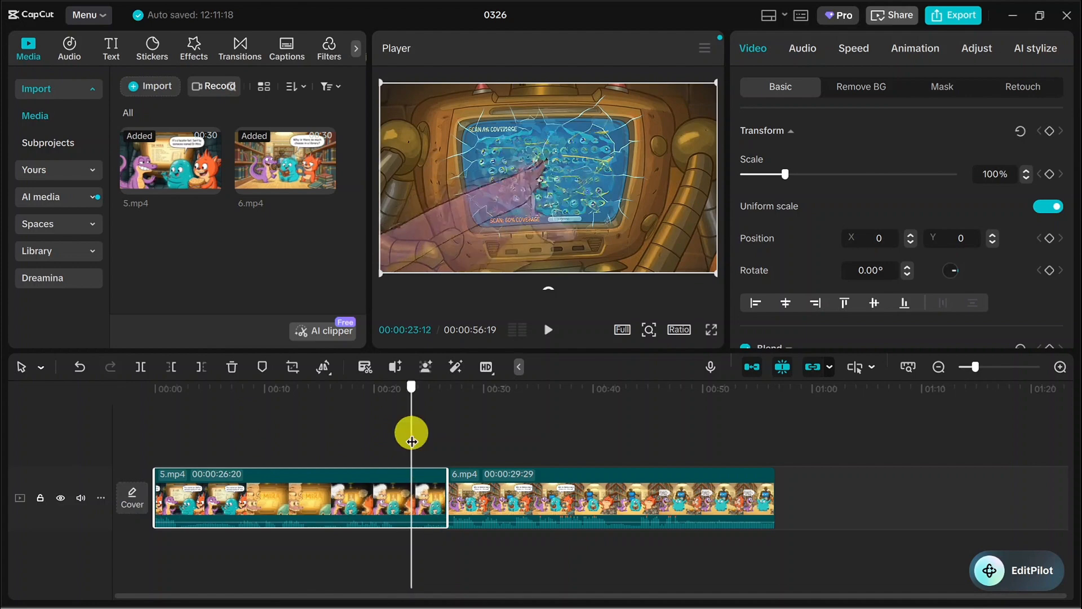
left_click(201, 366)
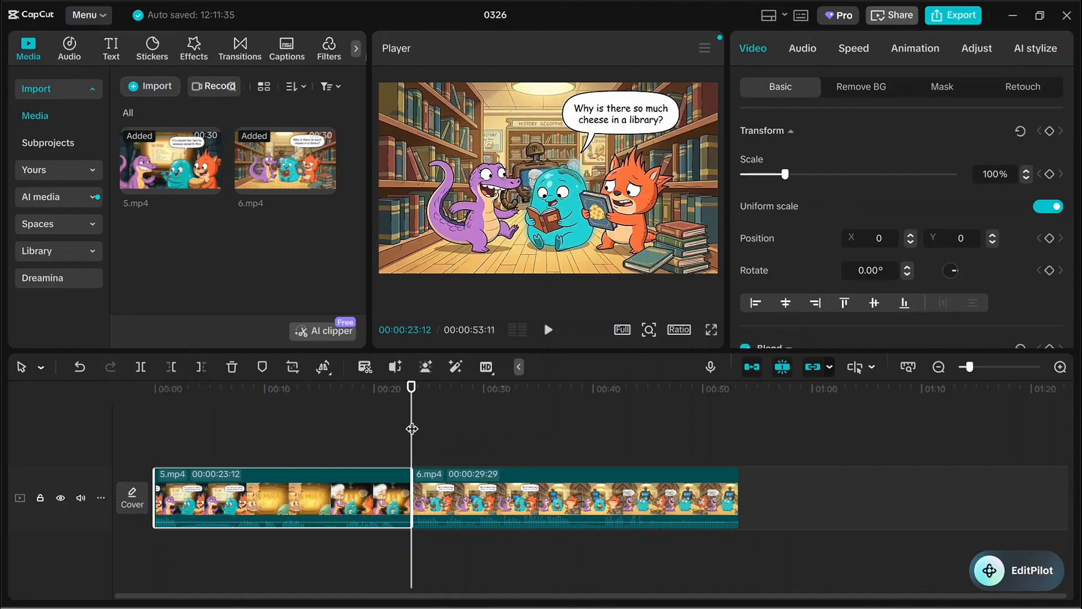
Step: Split 5.mp4 at 00:00:09:02 and select each of the resulting pieces in turn to check them
left_click_drag(412, 429, 244, 426)
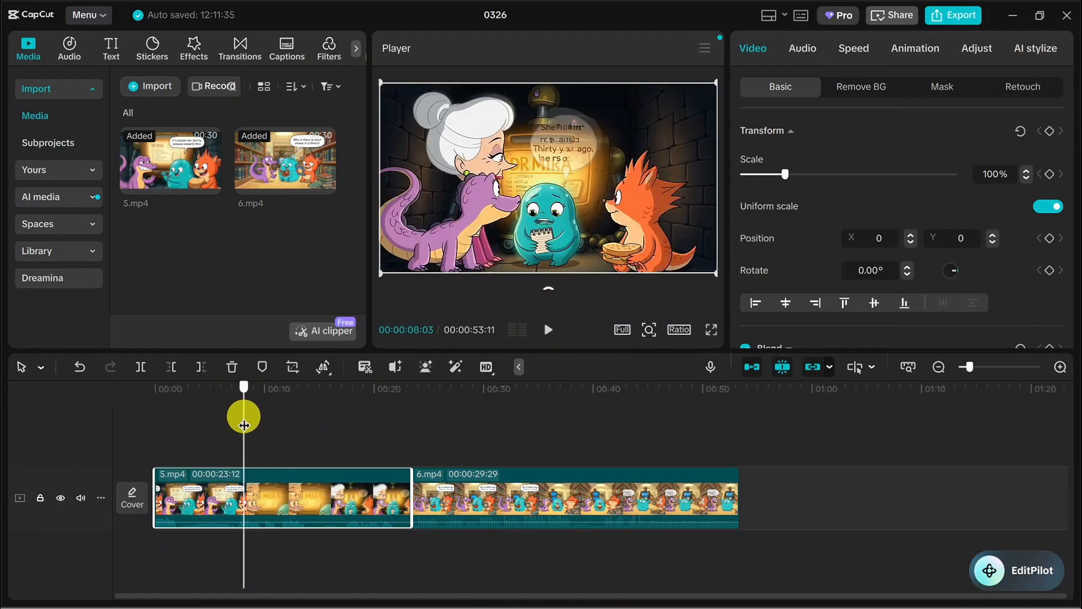
left_click(263, 481)
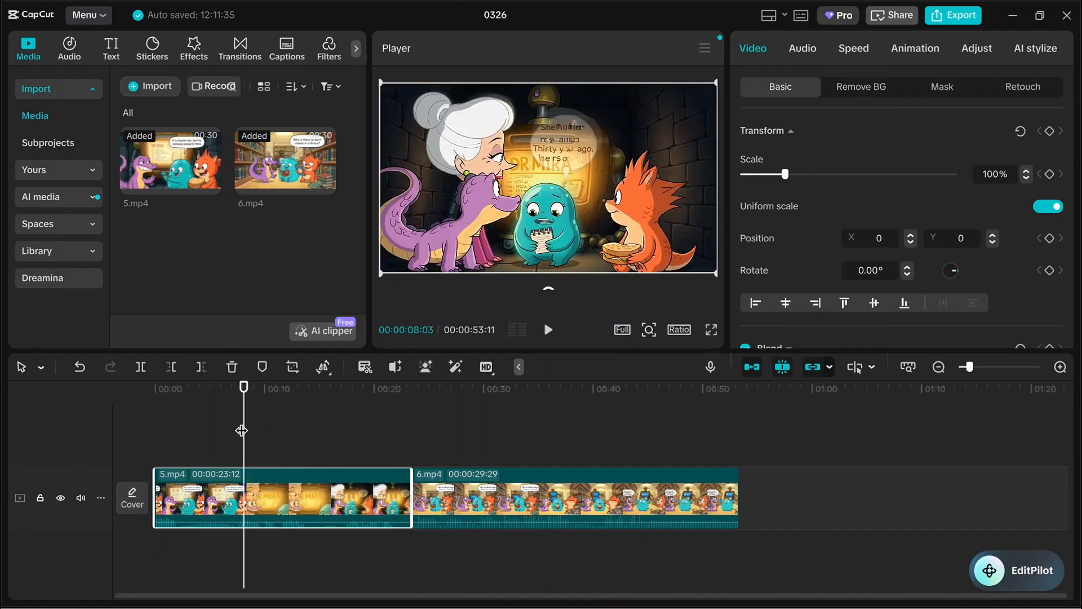
mouse_move(241, 430)
left_mouse_down()
mouse_move(321, 428)
mouse_move(332, 441)
mouse_move(255, 437)
left_mouse_up()
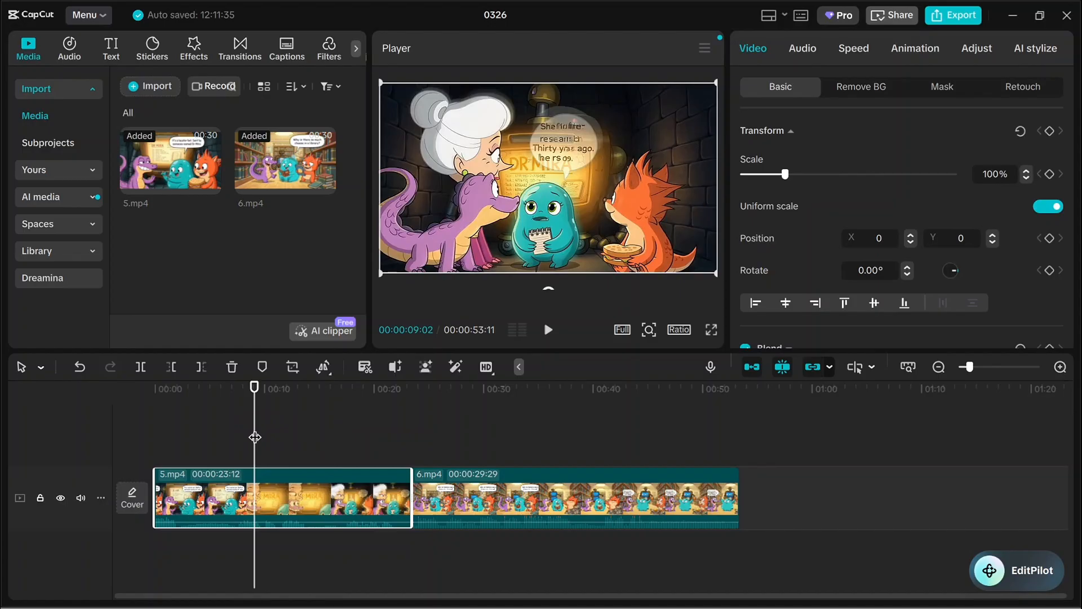
left_click(142, 367)
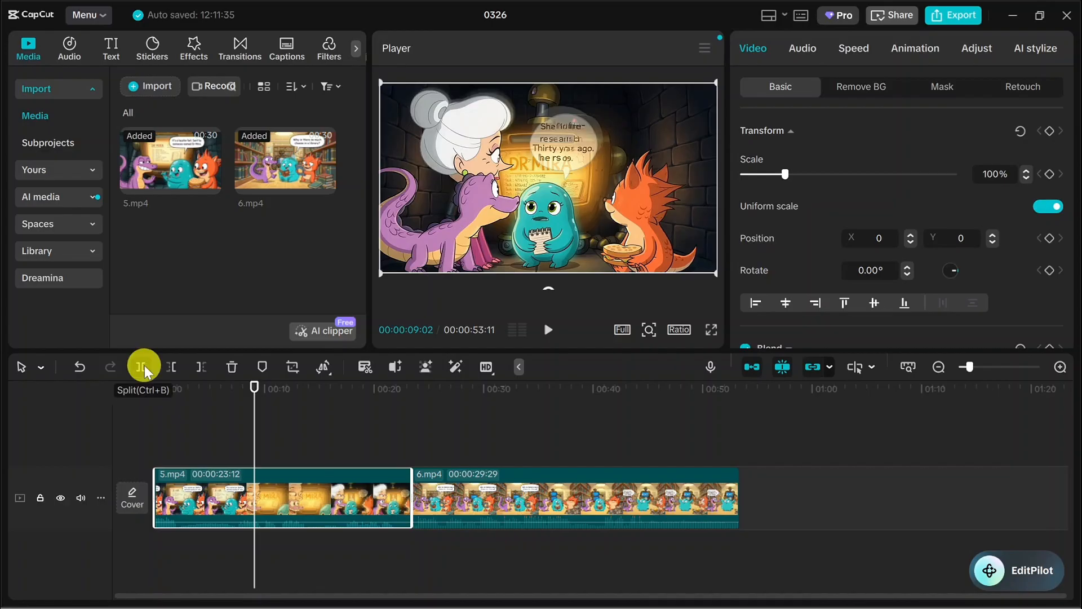
left_click(221, 499)
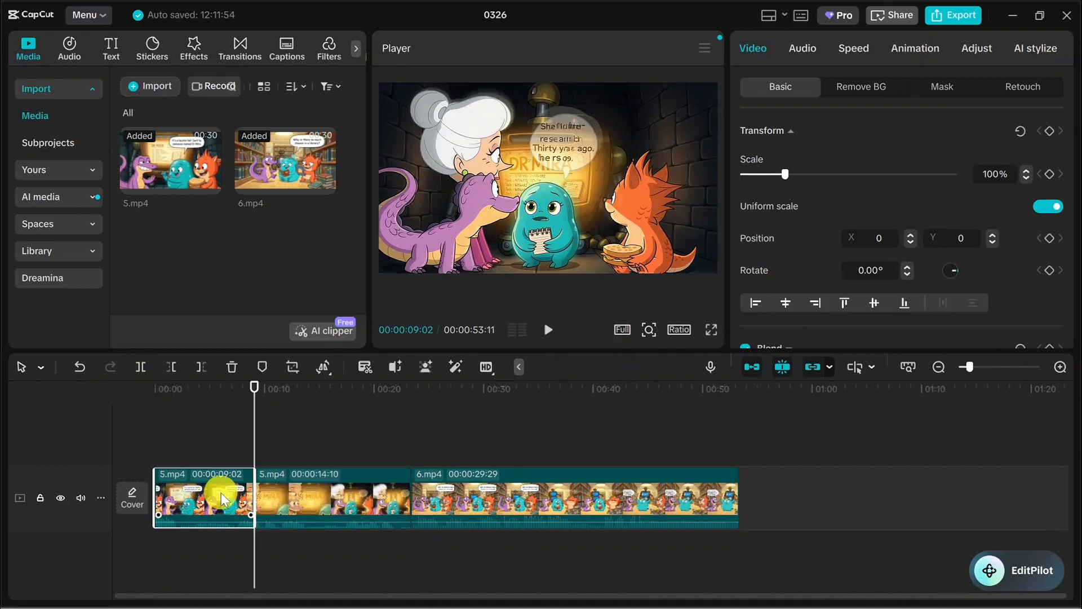
left_click(320, 485)
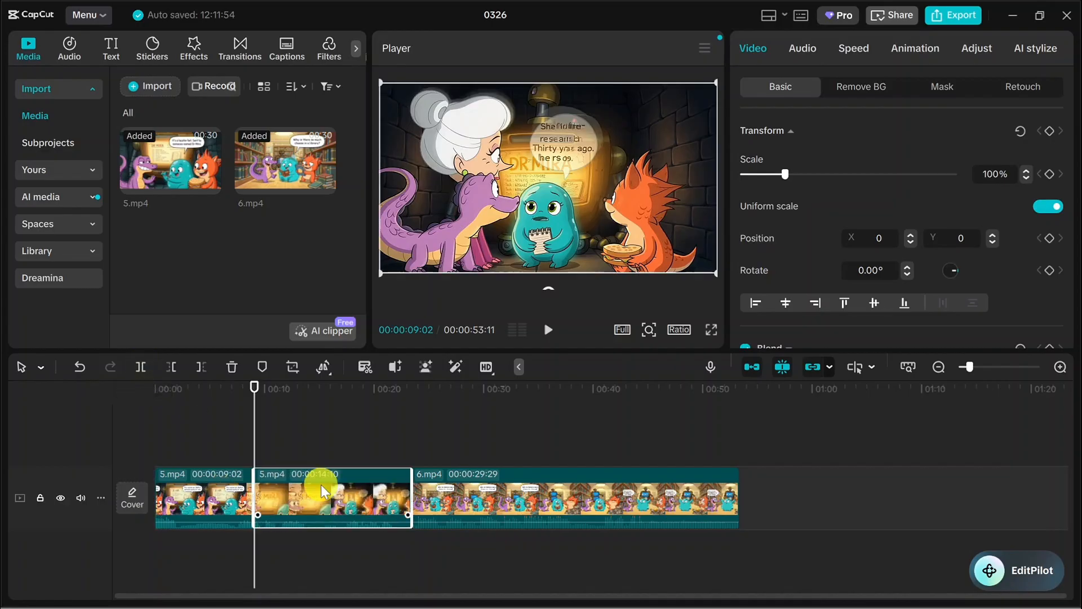
left_click(203, 486)
Step: Trim away the start of the second 5.mp4 piece up to 00:00:16:00
left_click(283, 489)
left_click_drag(253, 432, 331, 445)
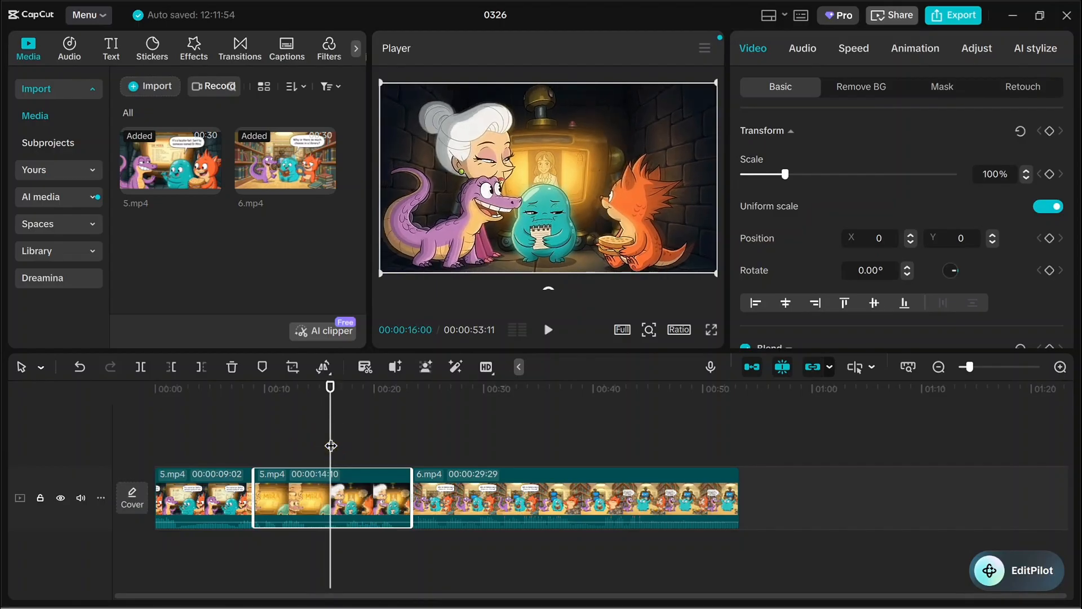
left_click(266, 492)
left_click(172, 366)
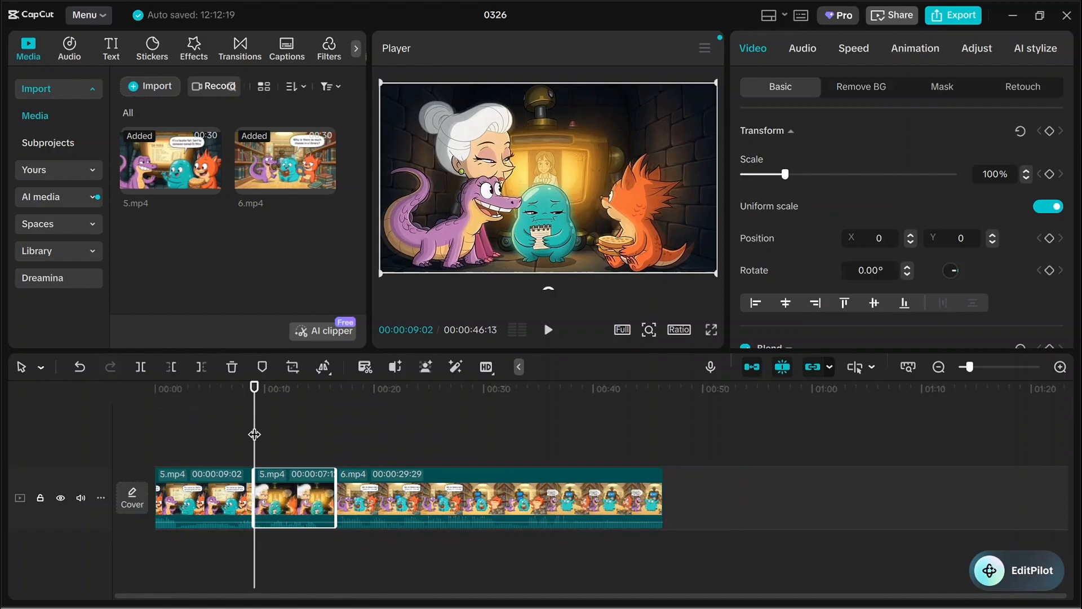
Step: Return to the timeline start to check the joined clips, and trim away the end of 6.mp4 after 00:00:43:14
left_click_drag(254, 433, 149, 432)
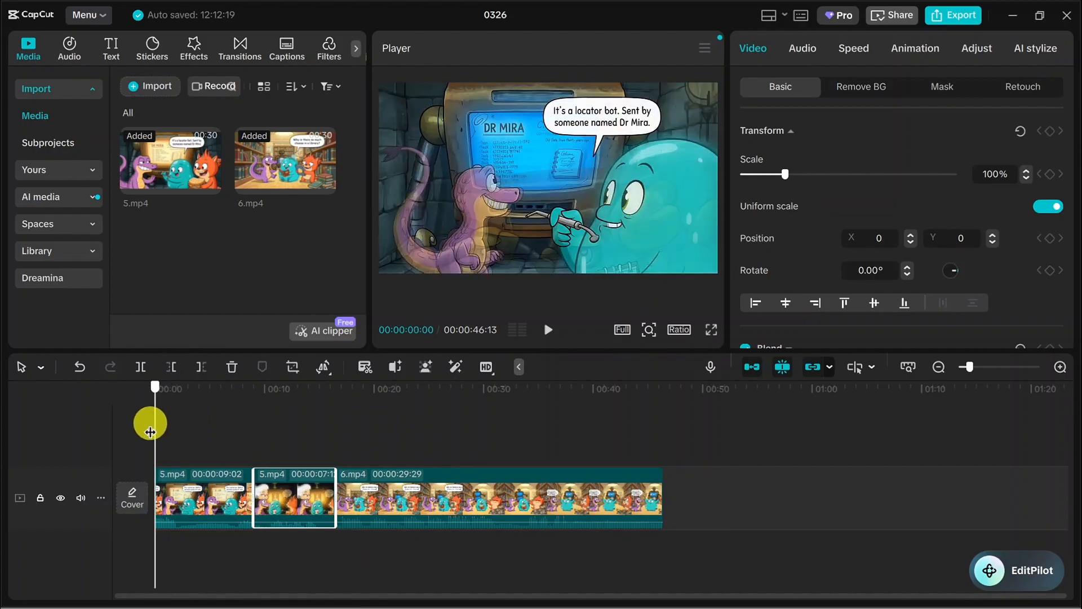
left_click(232, 493)
left_click(288, 495)
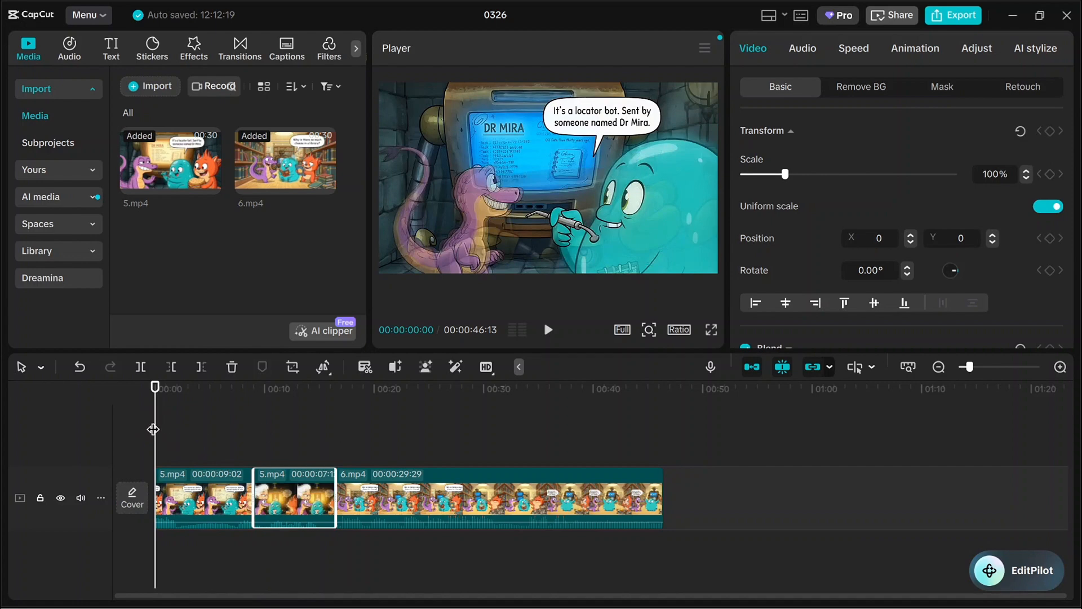
left_click_drag(153, 420, 631, 447)
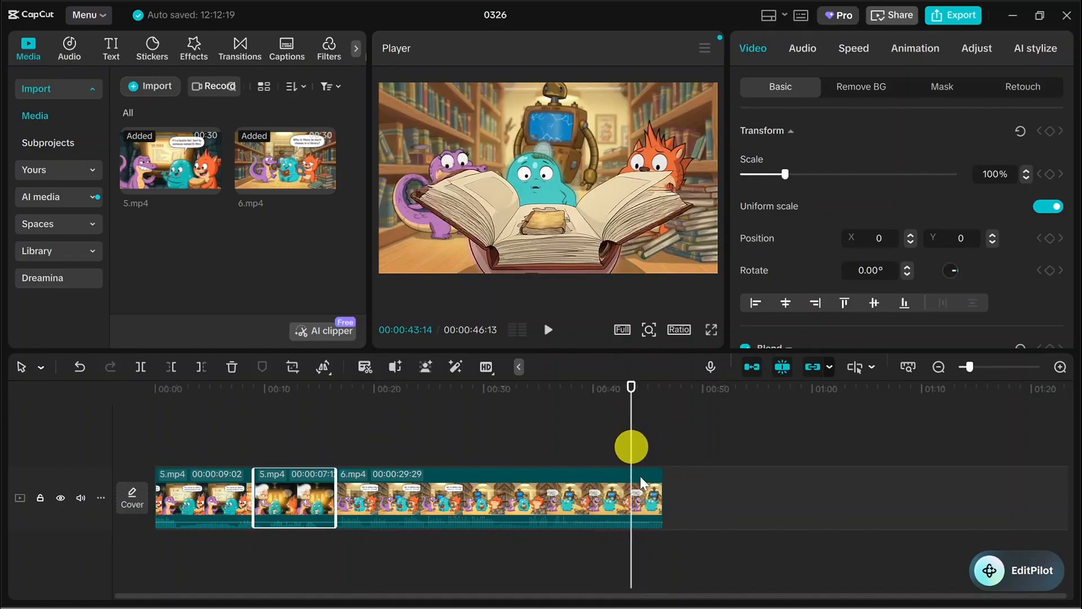
left_click(645, 495)
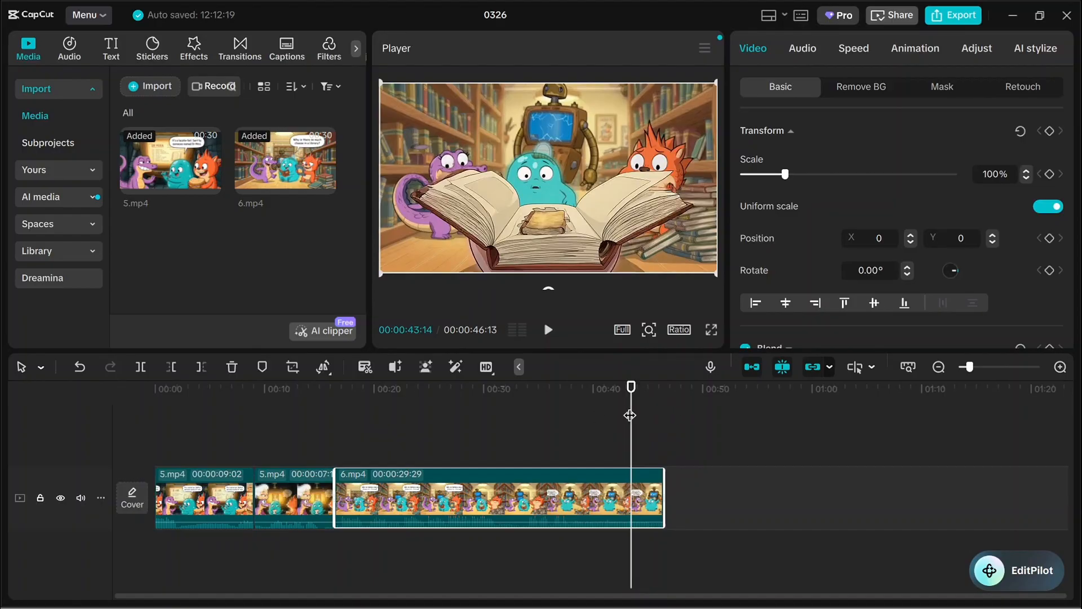
left_click(201, 367)
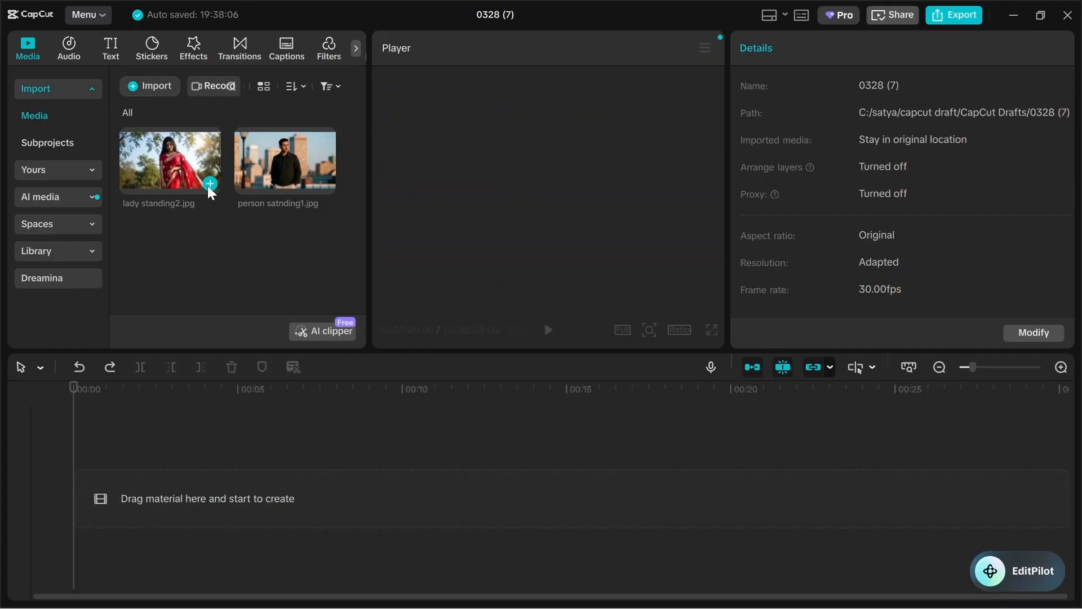
Step: In the new project, add lady standing2.jpg to the timeline and place person satnding1.jpg on a track above it
left_click(210, 184)
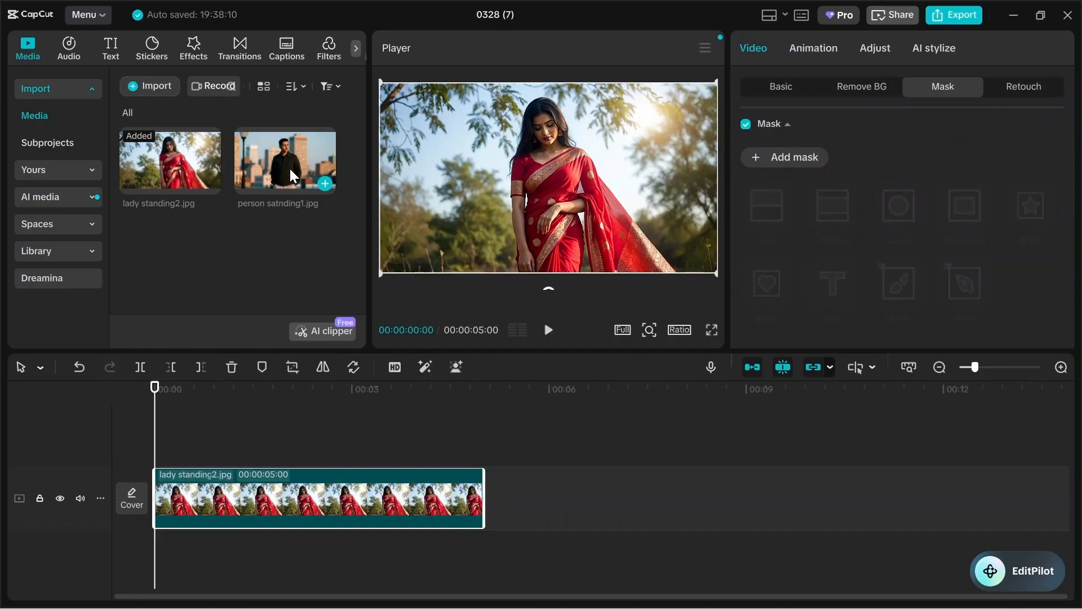
left_click_drag(290, 168, 157, 442)
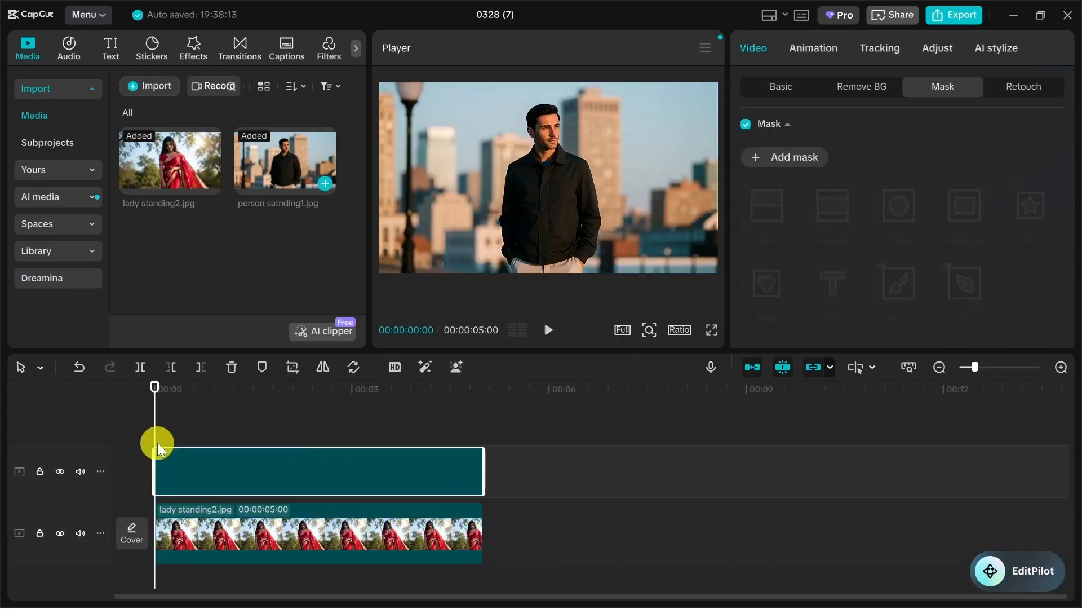
left_click(218, 455)
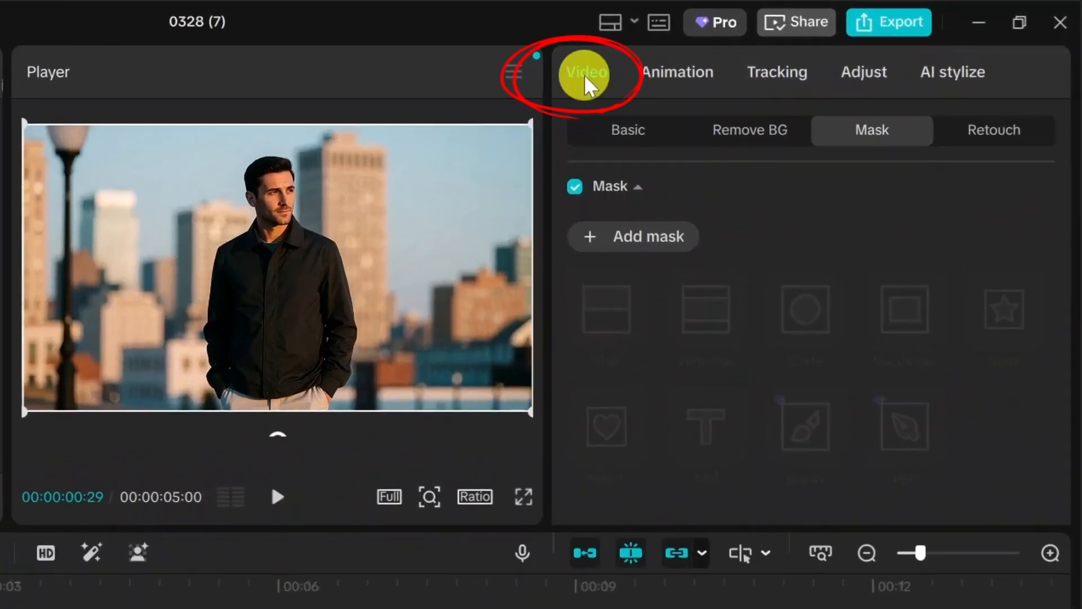
Step: Add a Split mask to person satnding1.jpg and rotate the mask to -90° for a vertical dividing line
left_click(865, 135)
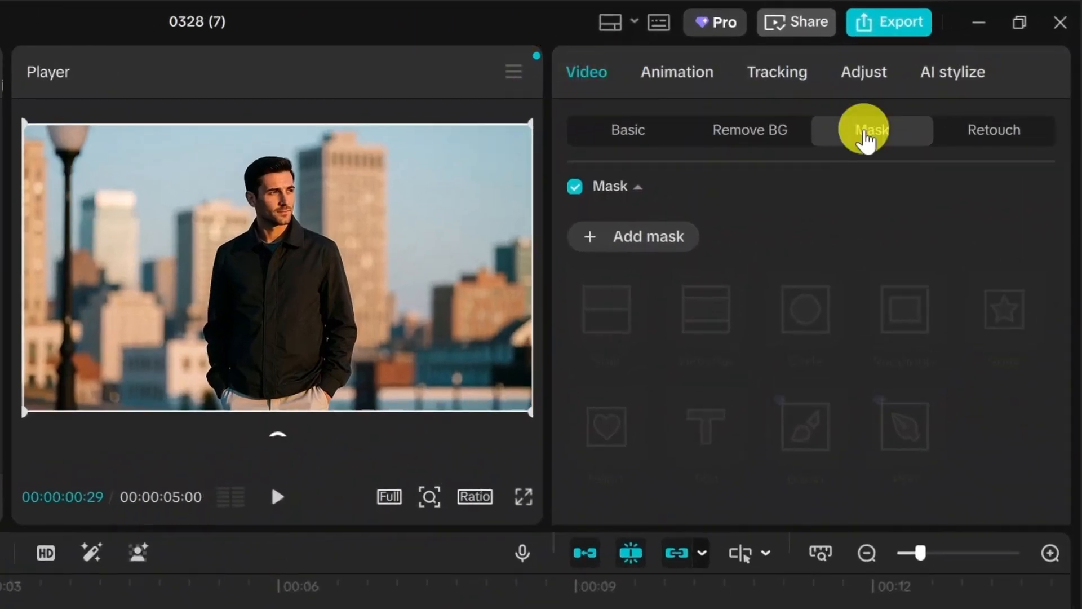
left_click(645, 240)
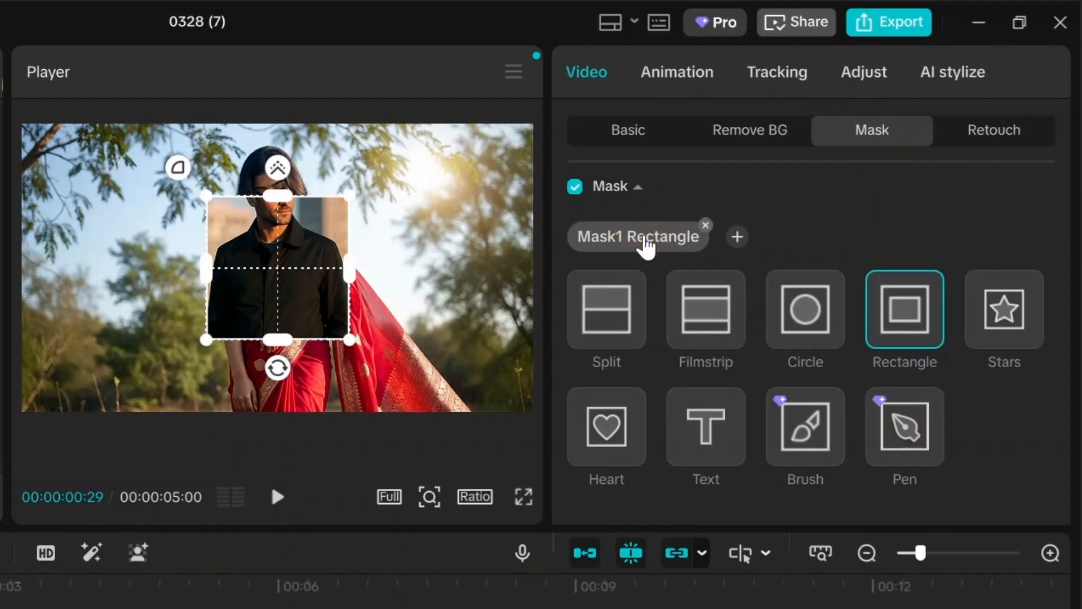
left_click(612, 336)
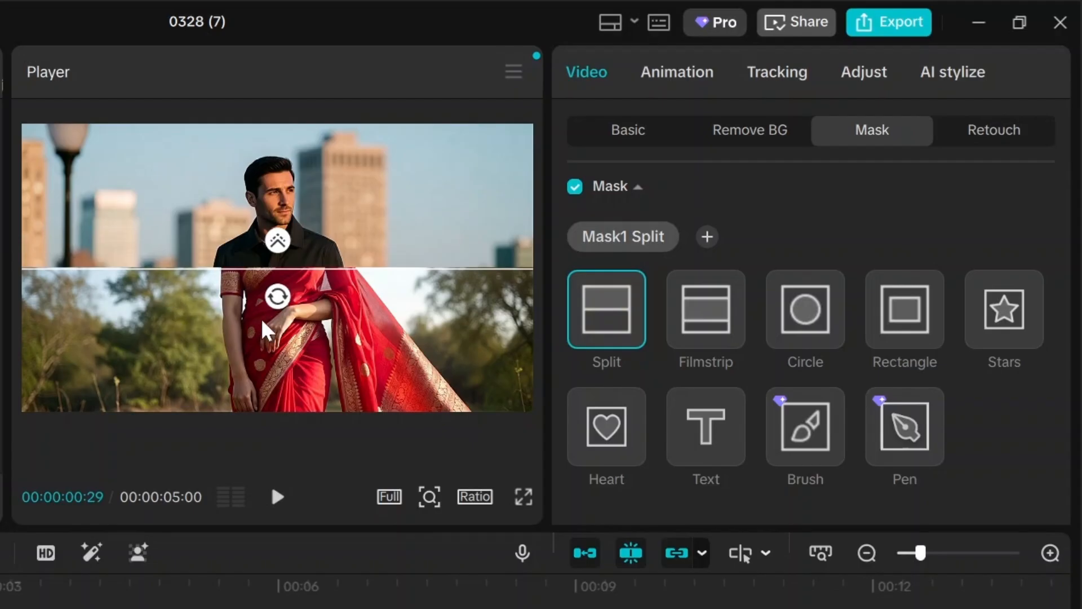
left_click(275, 297)
left_click_drag(274, 300, 355, 290)
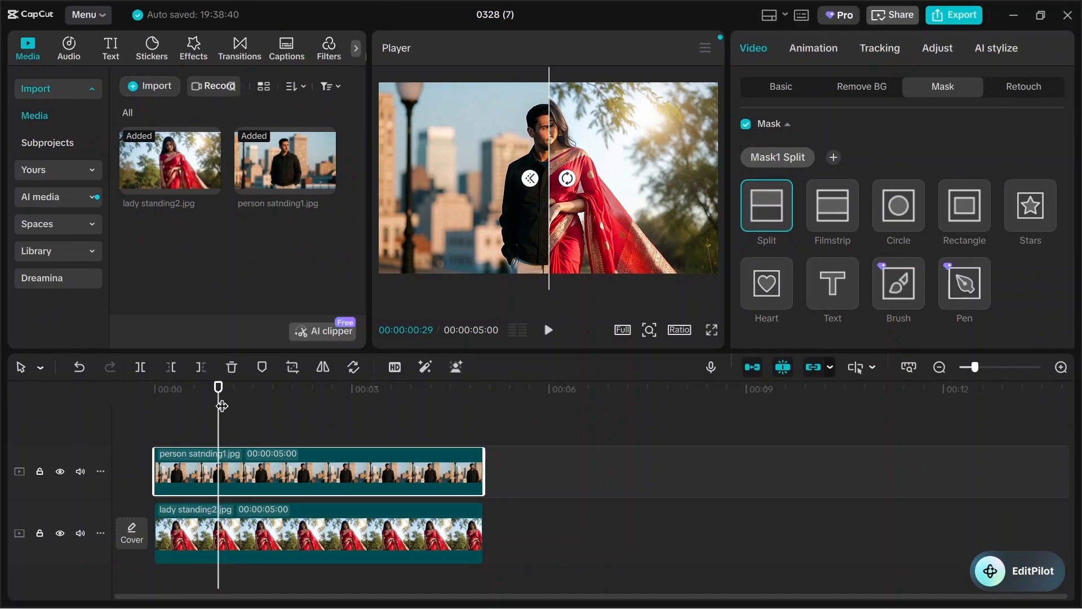
Step: Add a mask rotation keyframe at -90° to person satnding1.jpg at 00:00:00:00
left_click_drag(222, 406, 134, 406)
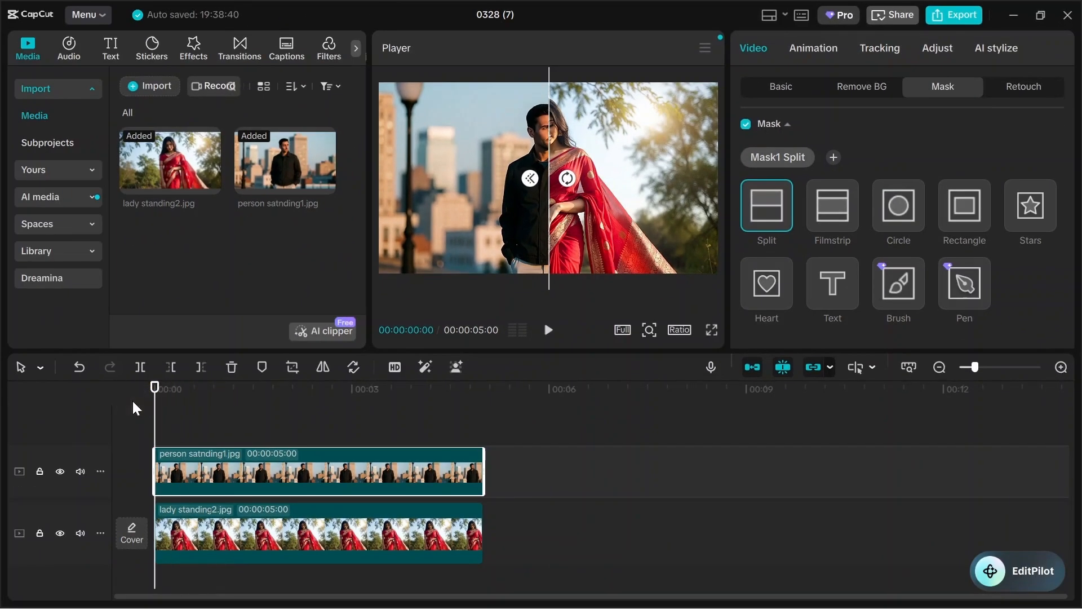
left_click(155, 422)
left_click_drag(1072, 217, 1072, 240)
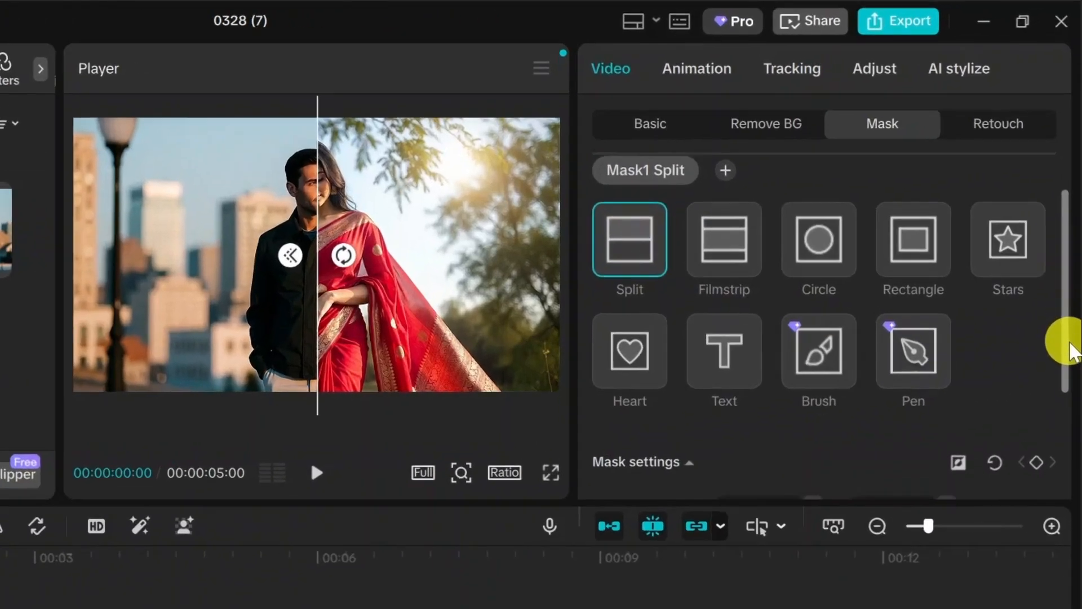
left_click_drag(1073, 352, 1068, 451)
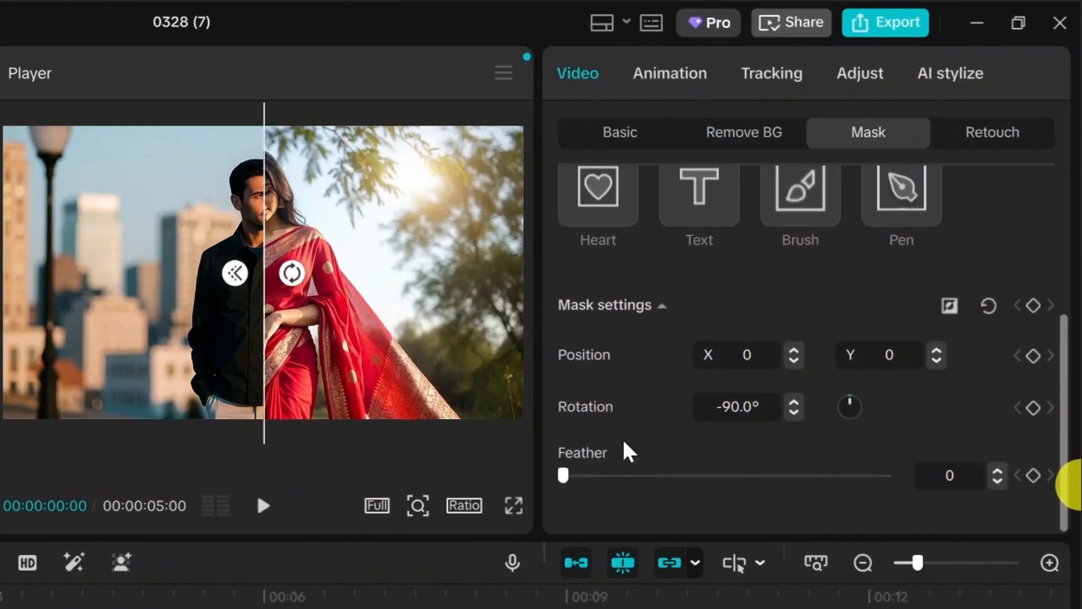
left_click(594, 405)
left_click(1033, 407)
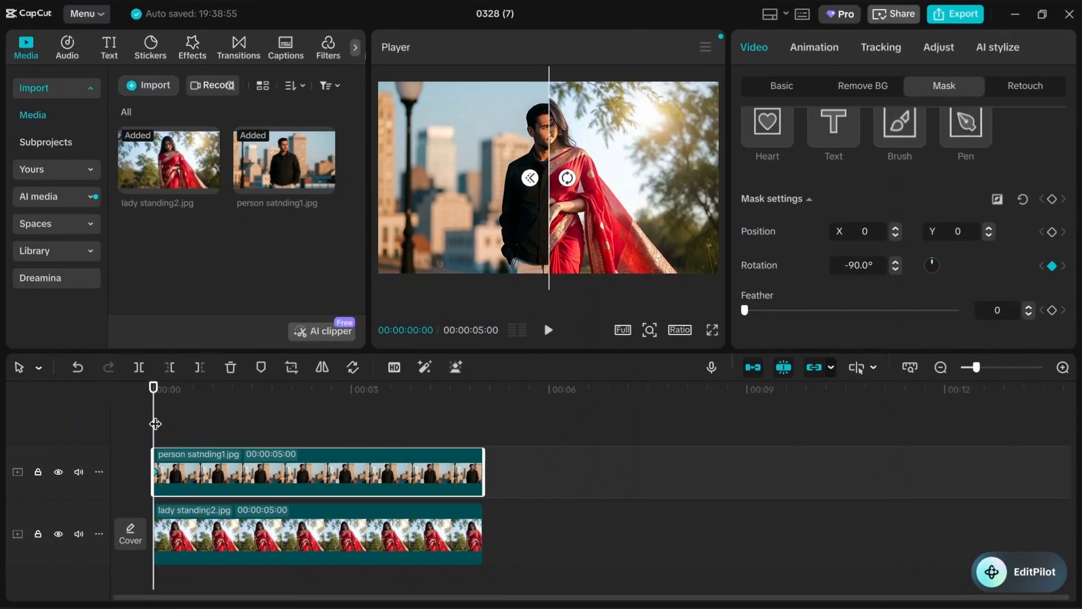
Step: Rotate the Split mask on person satnding1.jpg to -1710° at 00:00:01:12 as a second rotation keyframe
left_click_drag(155, 423, 245, 417)
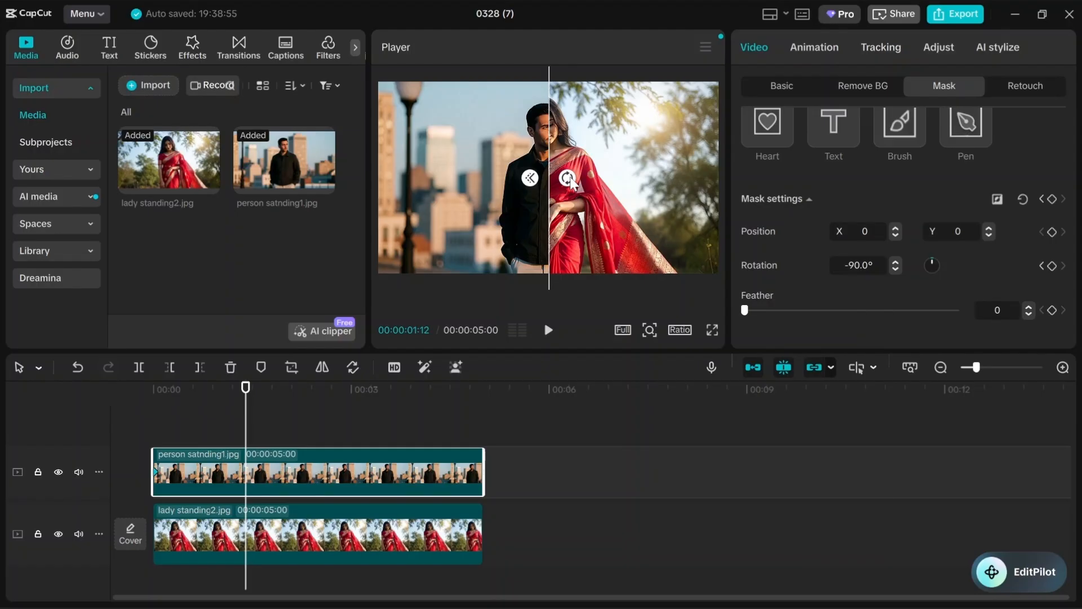
left_click_drag(568, 179, 546, 155)
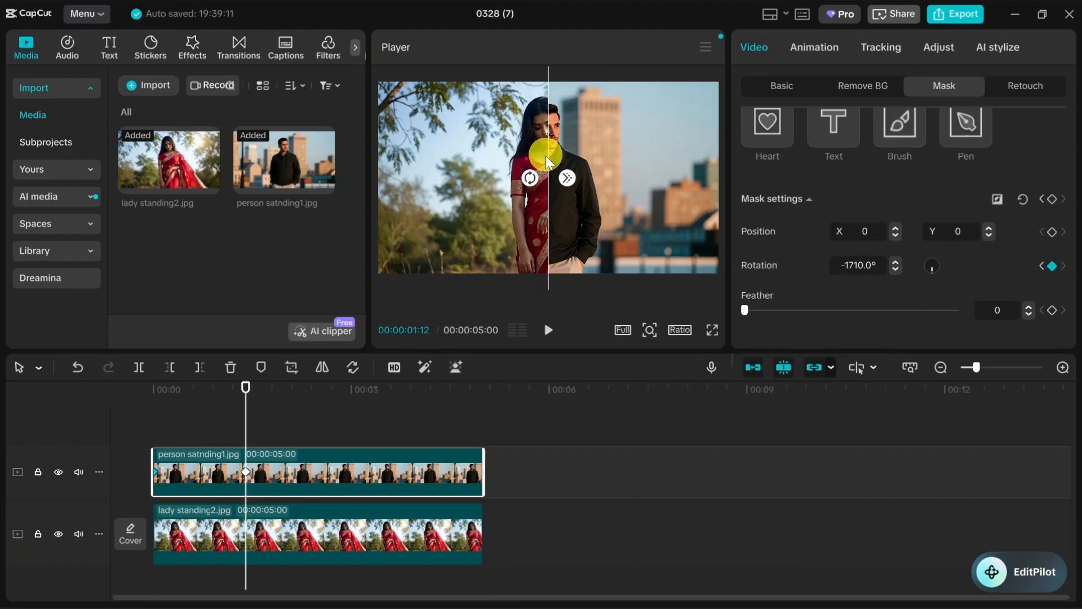
left_click(245, 419)
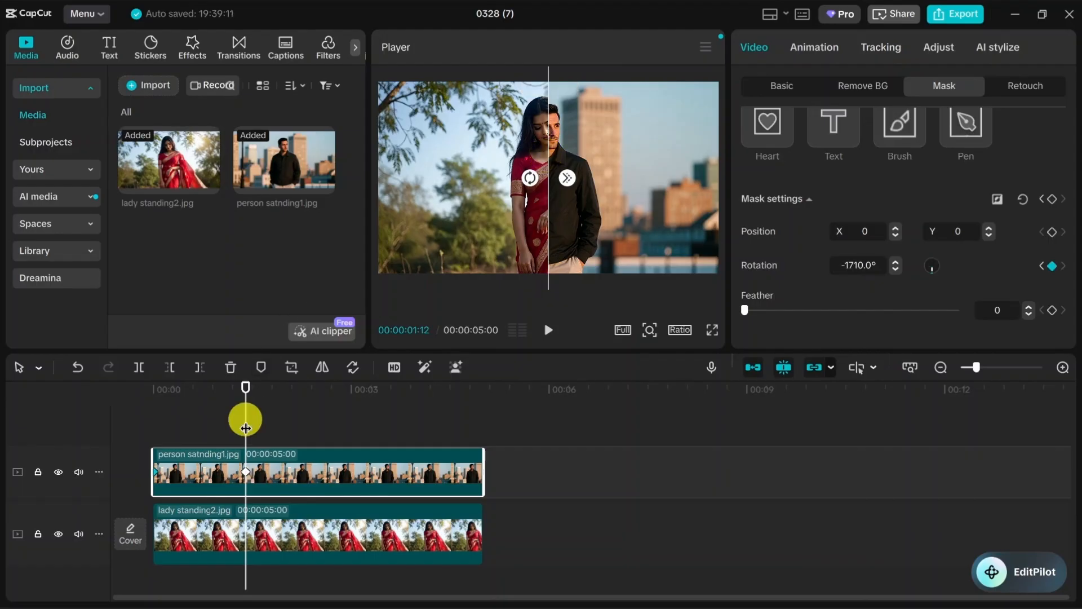
left_click(246, 472)
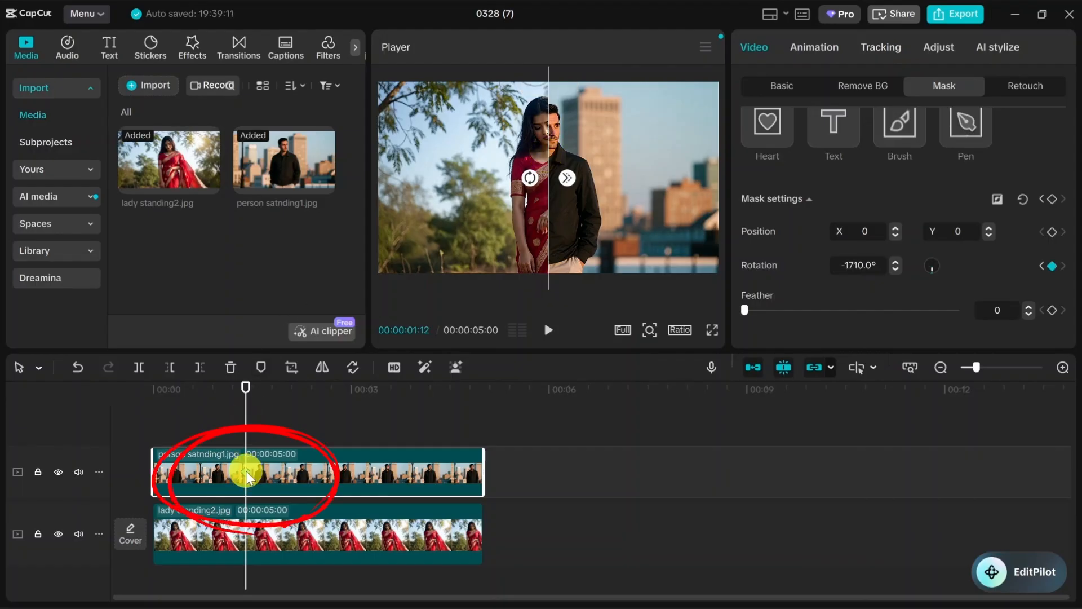
Step: Play the mask's spinning animation from the timeline start to just past the second rotation keyframe
left_click_drag(246, 415, 147, 398)
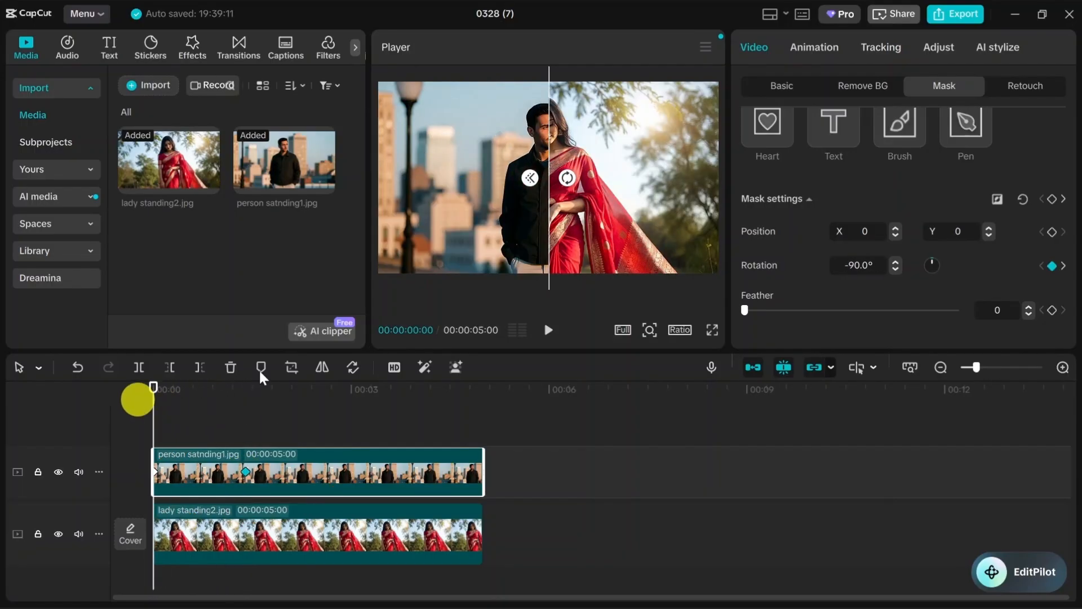
left_click(544, 332)
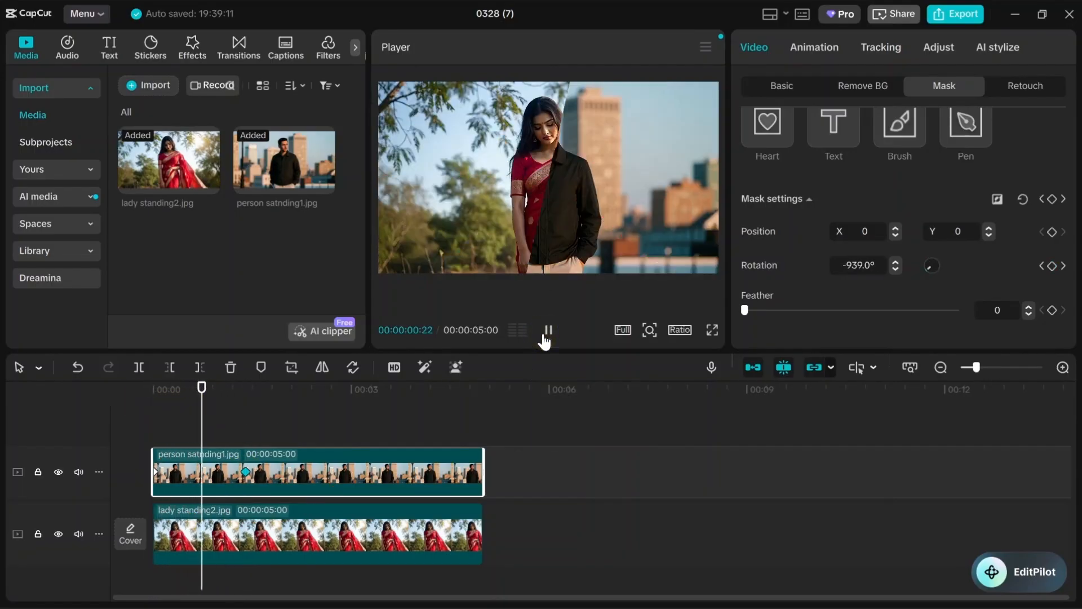
left_click(545, 333)
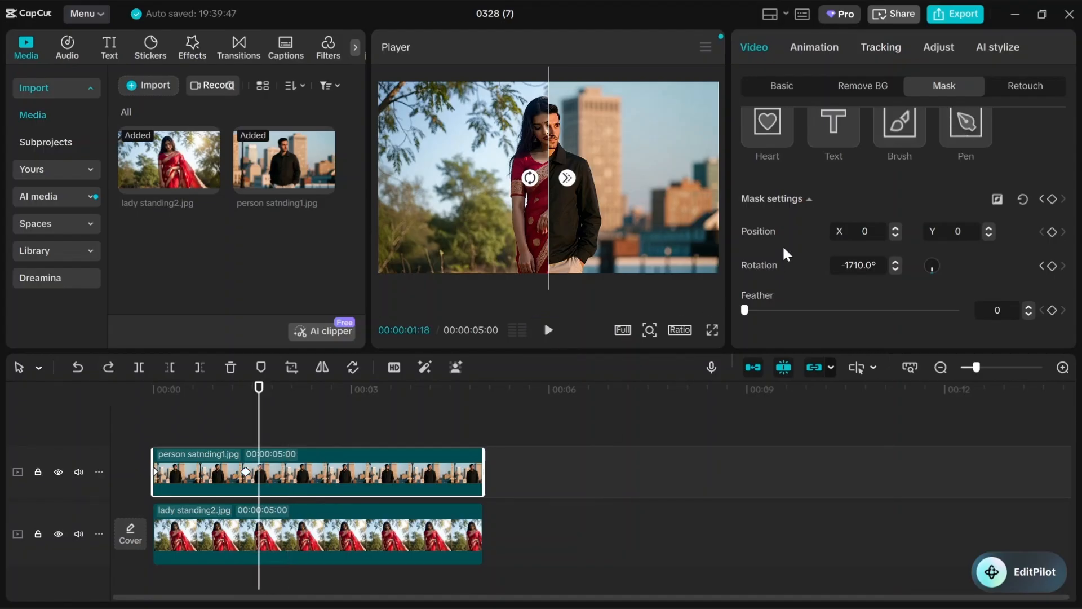
Step: Add a mask position keyframe at 00:00:01:18, and at 00:00:03:29 move the mask to X 595, Y -36
left_click(1051, 233)
left_click_drag(261, 394, 415, 411)
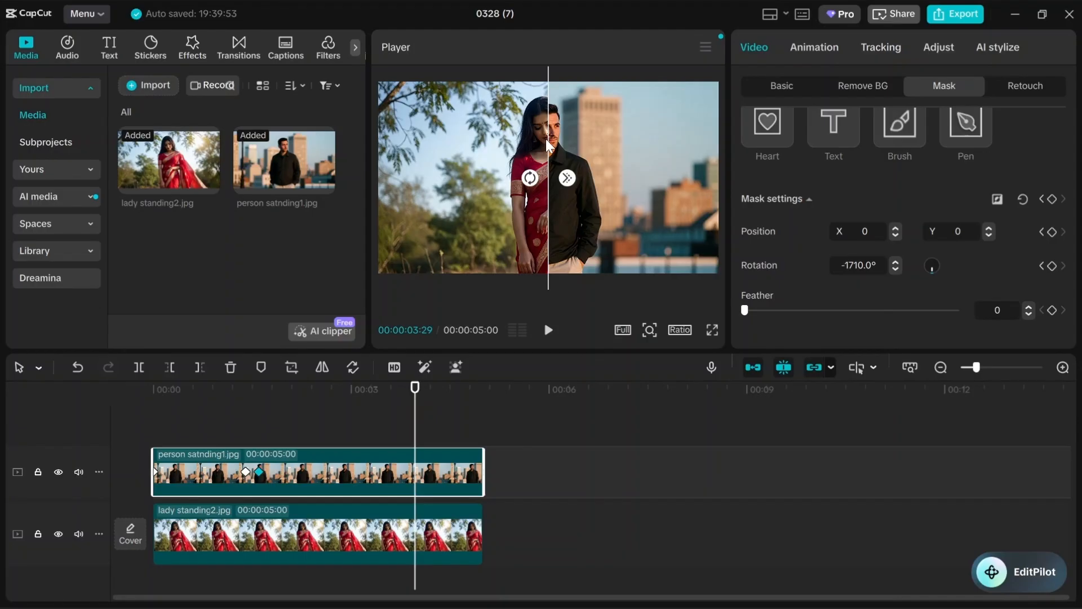
left_click_drag(547, 144, 704, 148)
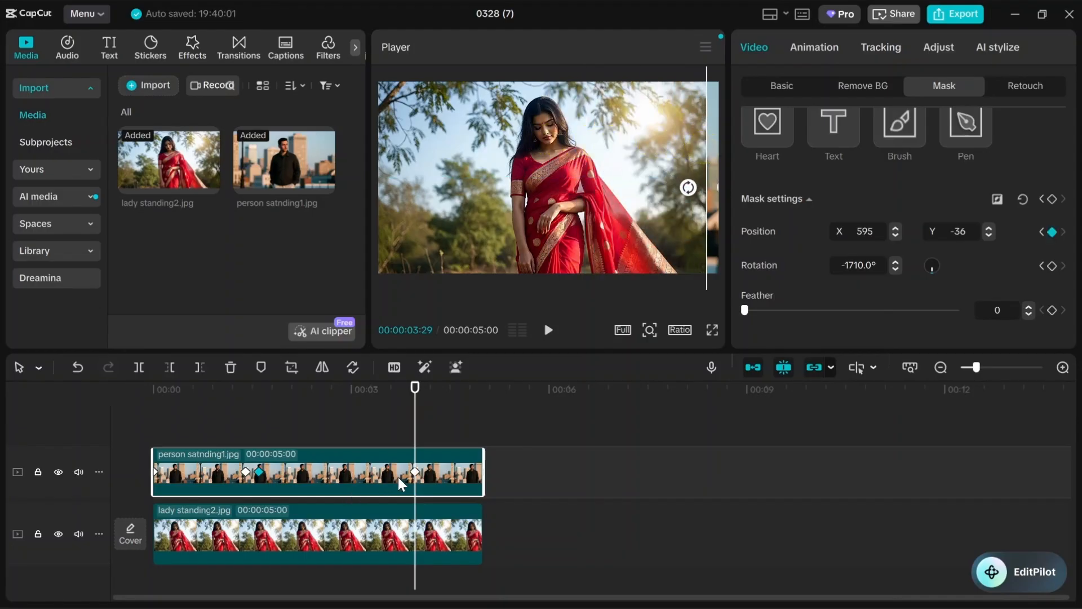
left_click(416, 471)
Step: Play the combined mask rotation and position animation from the timeline start
left_click_drag(416, 404, 140, 379)
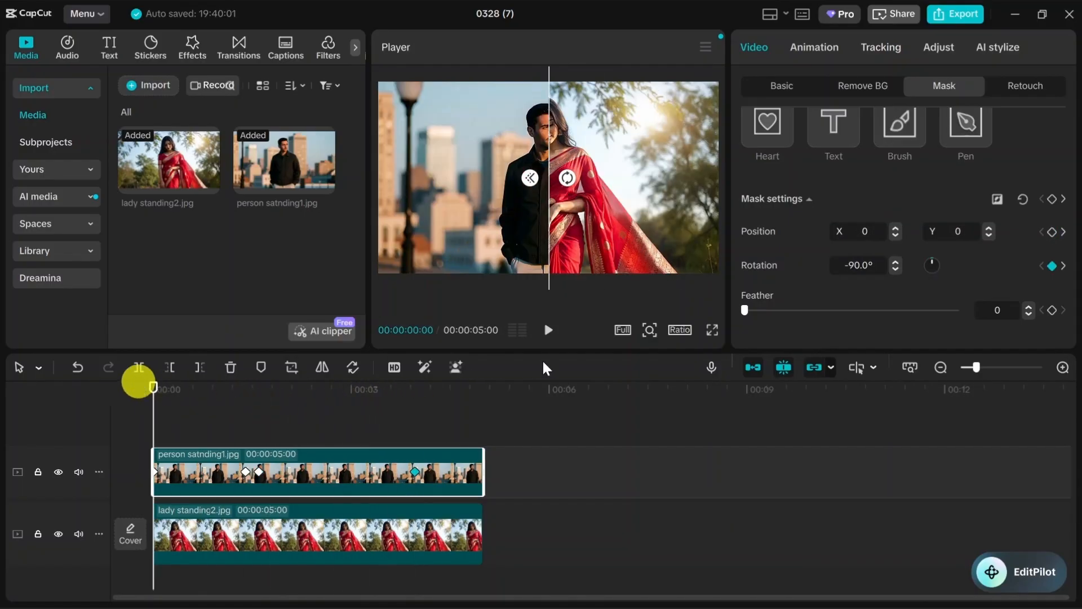
left_click(548, 331)
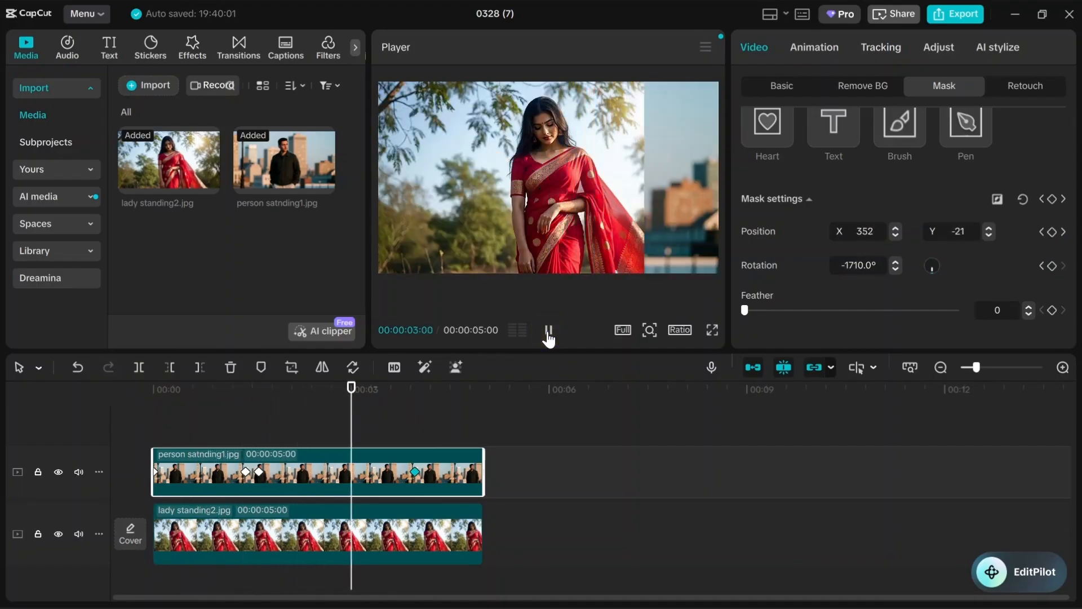
left_click(548, 331)
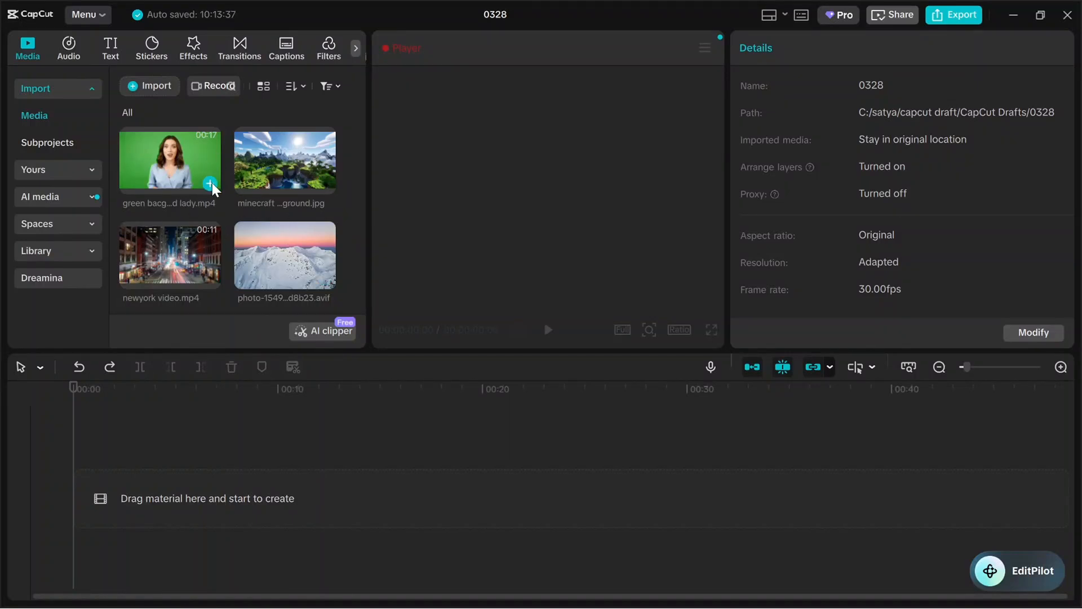
Step: In project 0328, add green bacground lady.mp4 to the timeline and remove its green backdrop with Chroma key
left_click(209, 183)
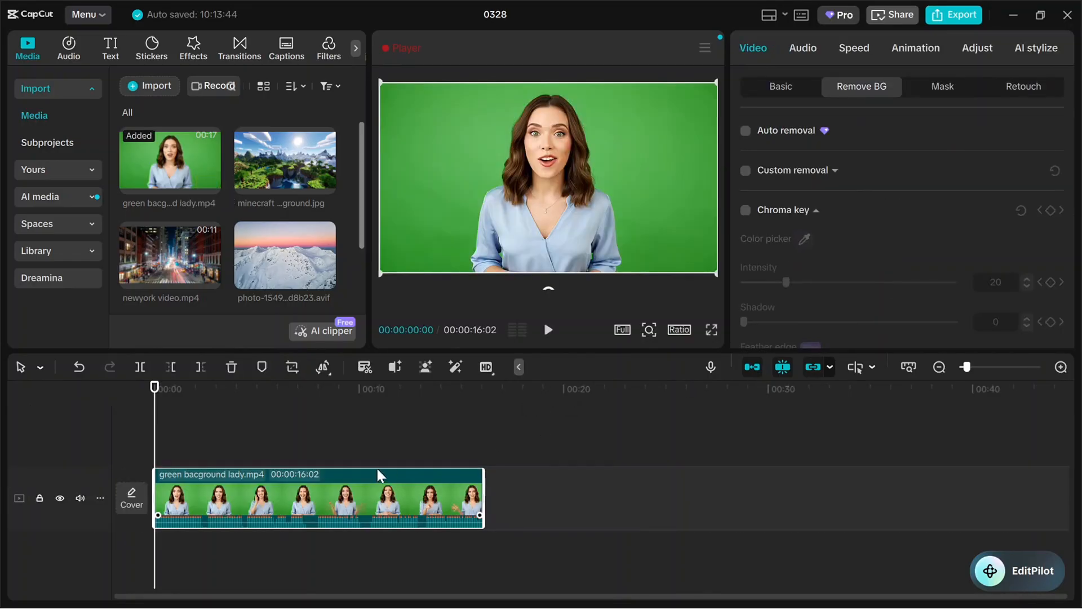
left_click(349, 498)
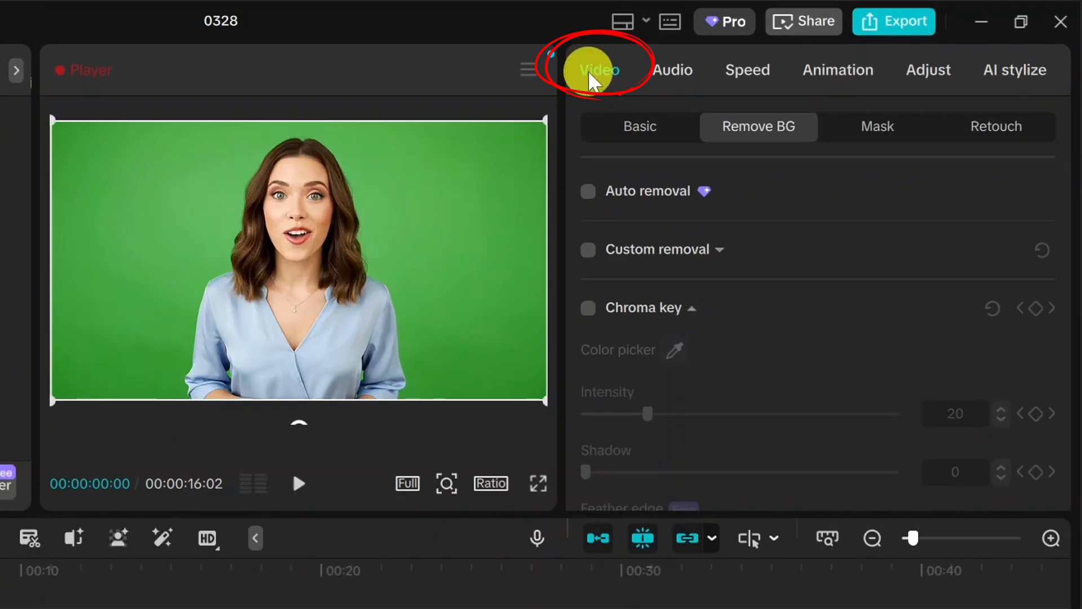
left_click(764, 123)
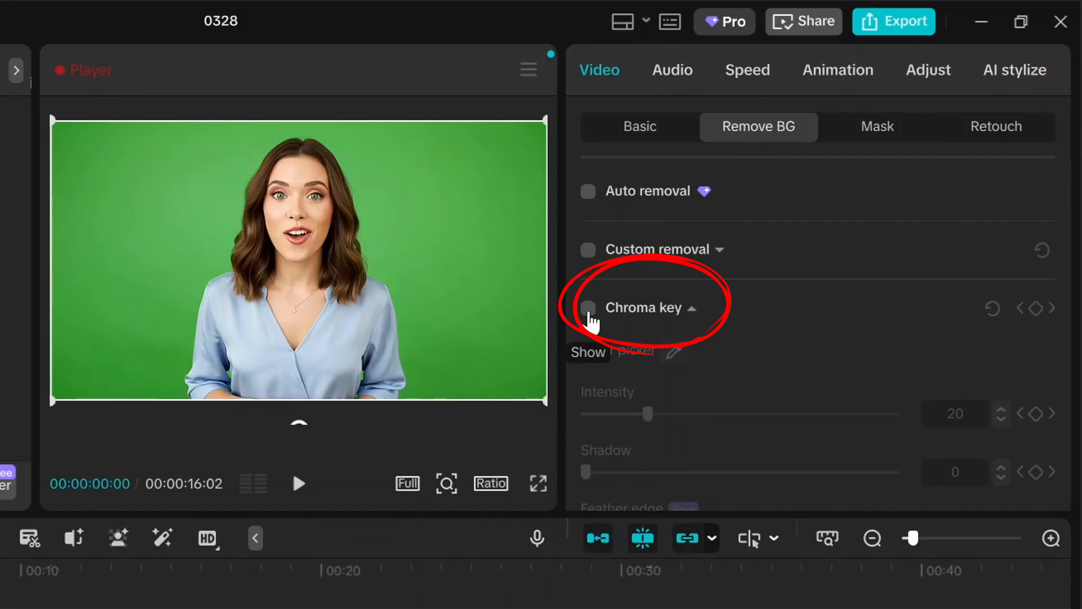
left_click(589, 319)
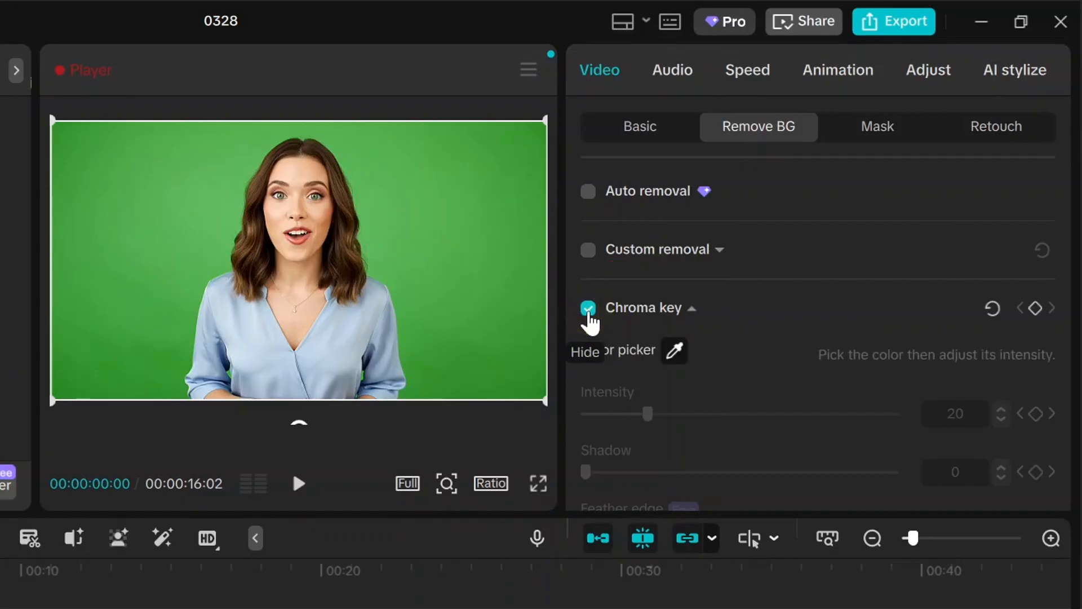
left_click(443, 250)
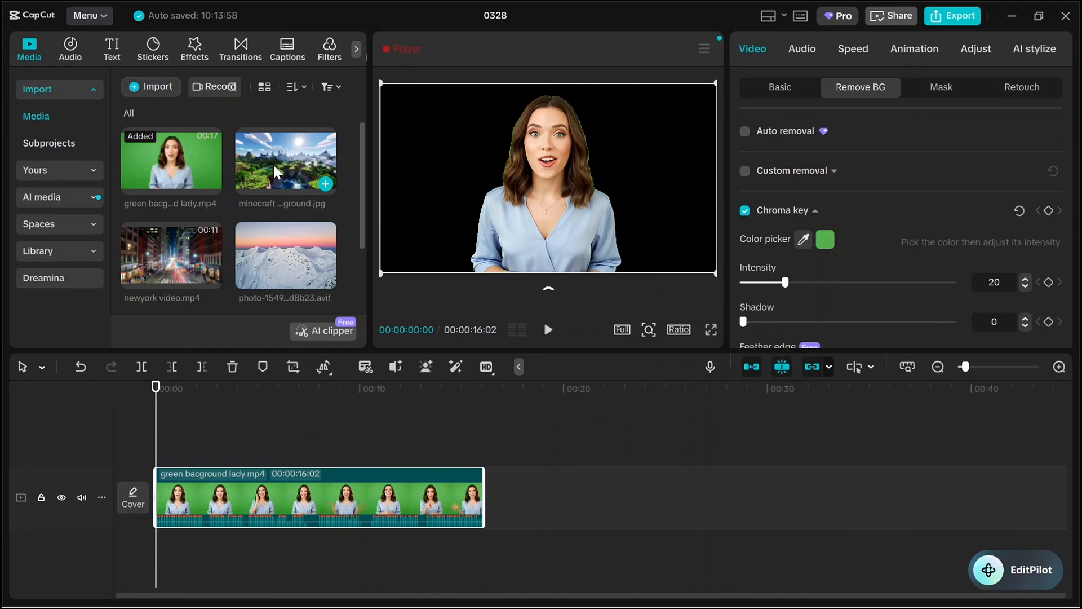
Step: Place minecraft background.jpg, the snowy mountain photo and newyork video.mp4 end to end on a track above the lady clip
left_click_drag(273, 165, 153, 439)
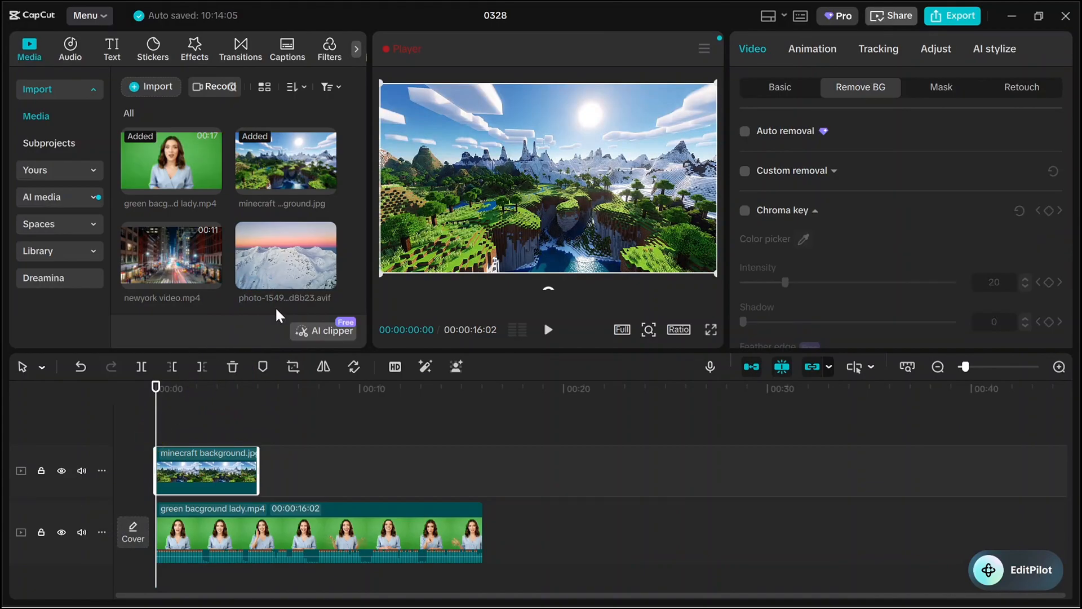
left_click_drag(298, 248, 255, 478)
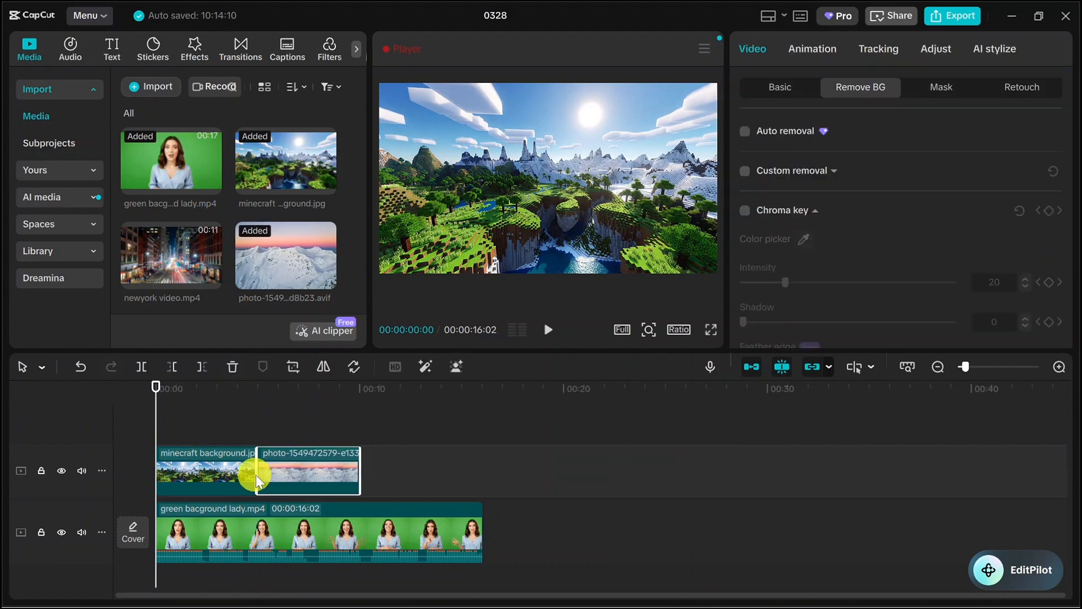
left_click_drag(180, 263, 357, 474)
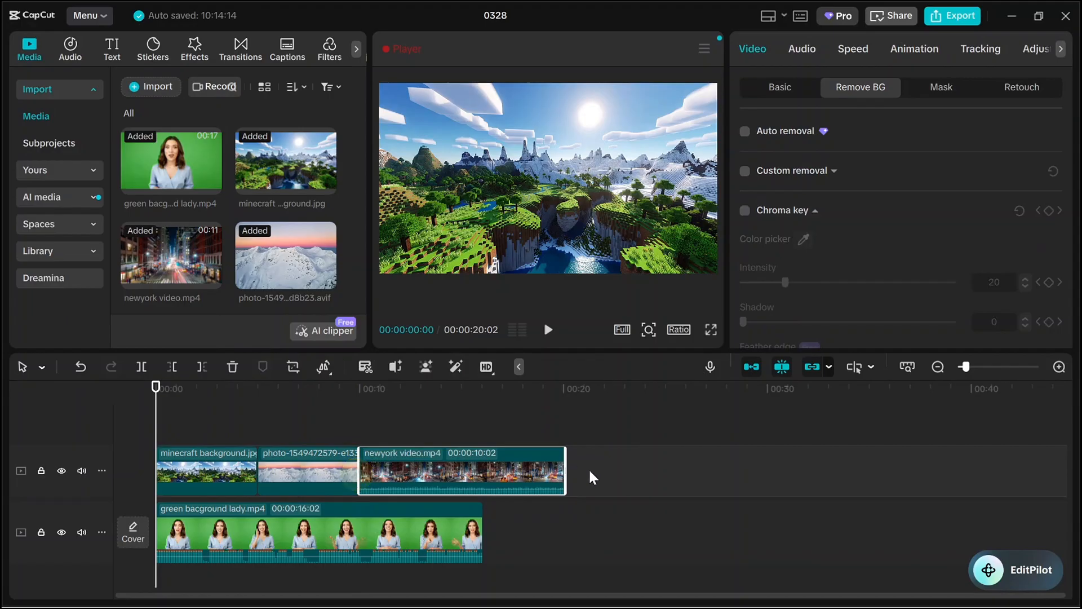
Step: Shorten newyork video.mp4 to end at about 15 seconds and add running train1.jpg directly after it
left_click_drag(564, 471, 463, 471)
left_click_drag(365, 193, 357, 242)
left_click(493, 414)
left_click_drag(530, 445, 472, 471)
Step: Shorten the minecraft and mountain images, close the gaps between the background clips, and end running train1.jpg with the lady clip at 00:00:16:02
left_click(233, 472)
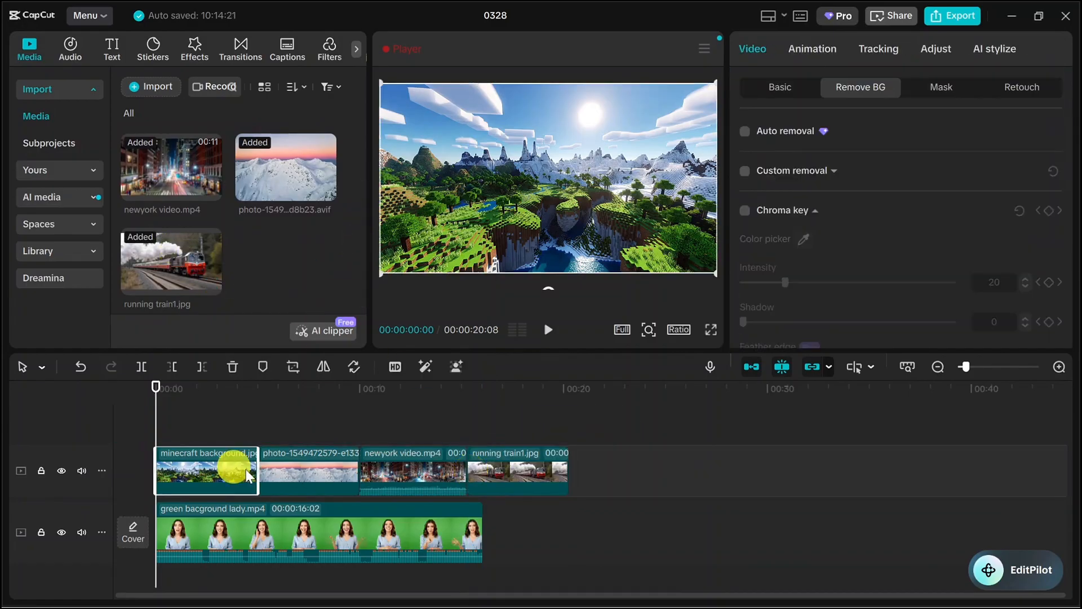
left_click_drag(257, 473, 210, 474)
left_click_drag(273, 468, 242, 472)
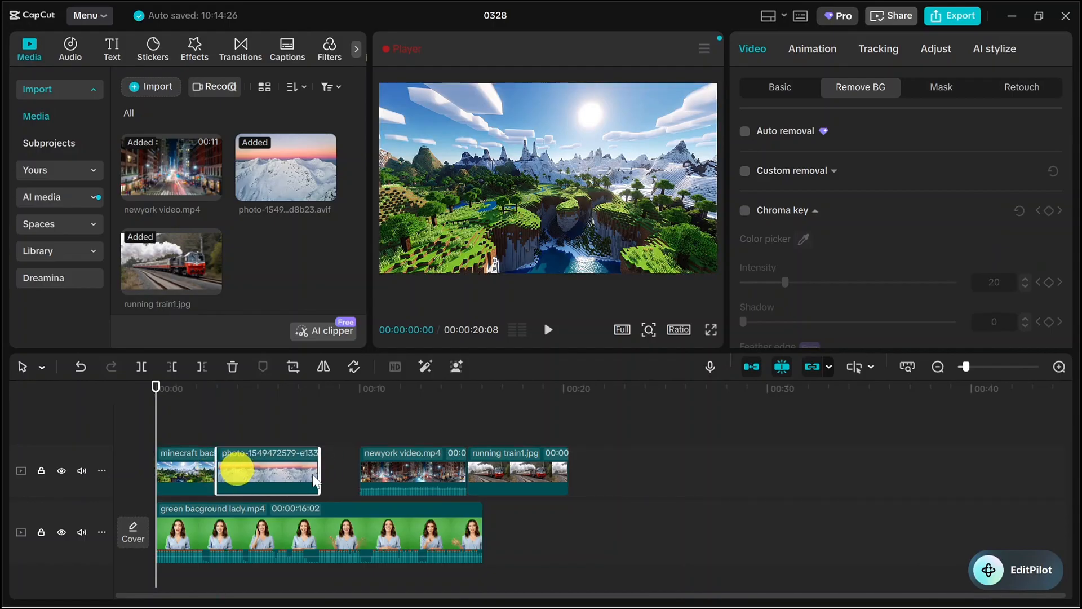
left_click_drag(320, 473, 281, 473)
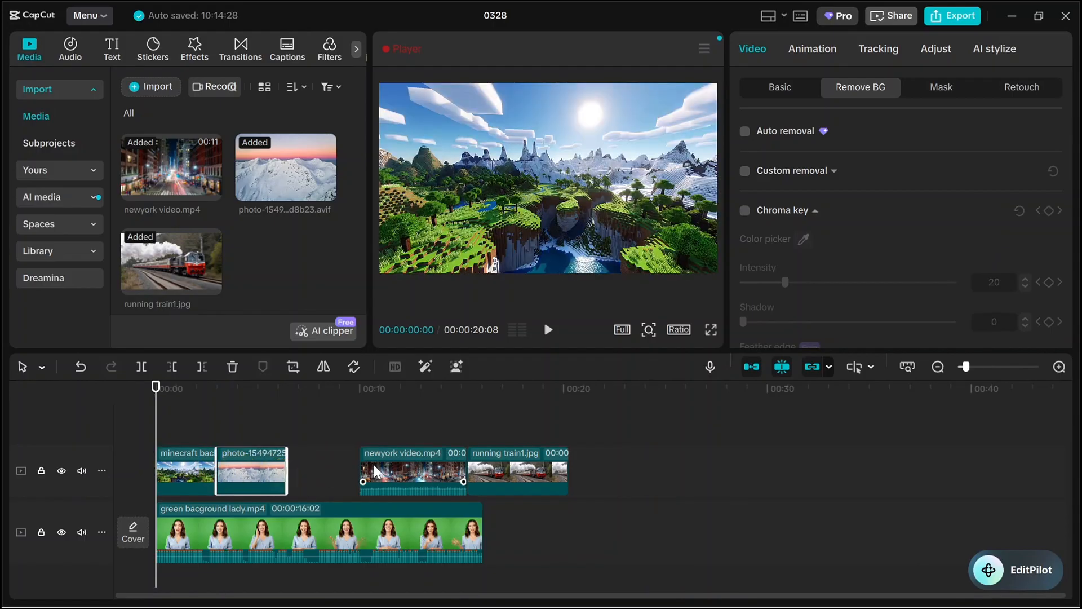
left_click_drag(372, 472, 298, 465)
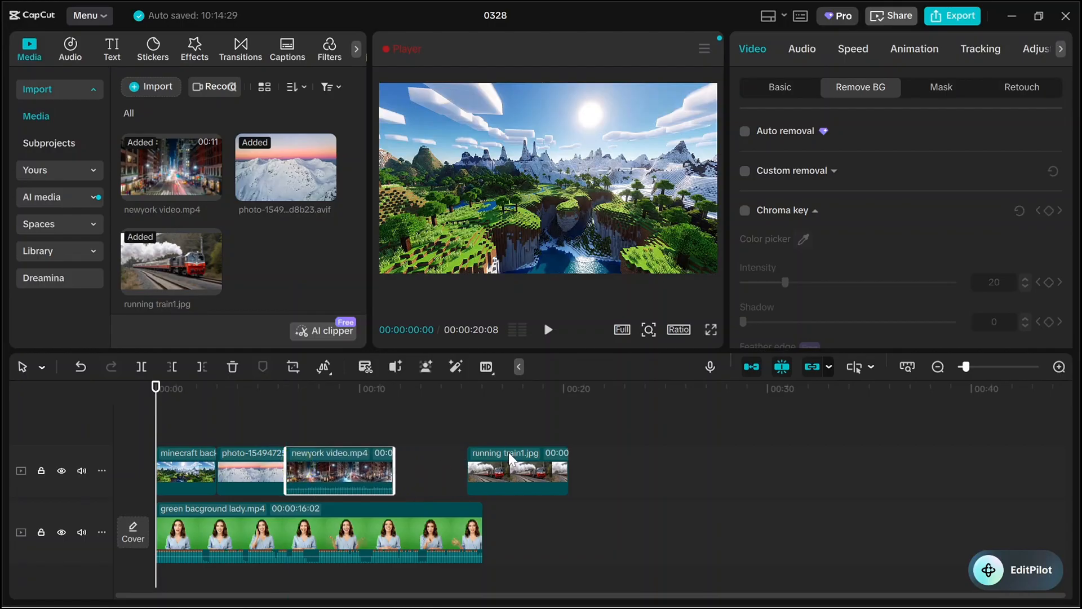
left_click_drag(504, 459, 478, 479)
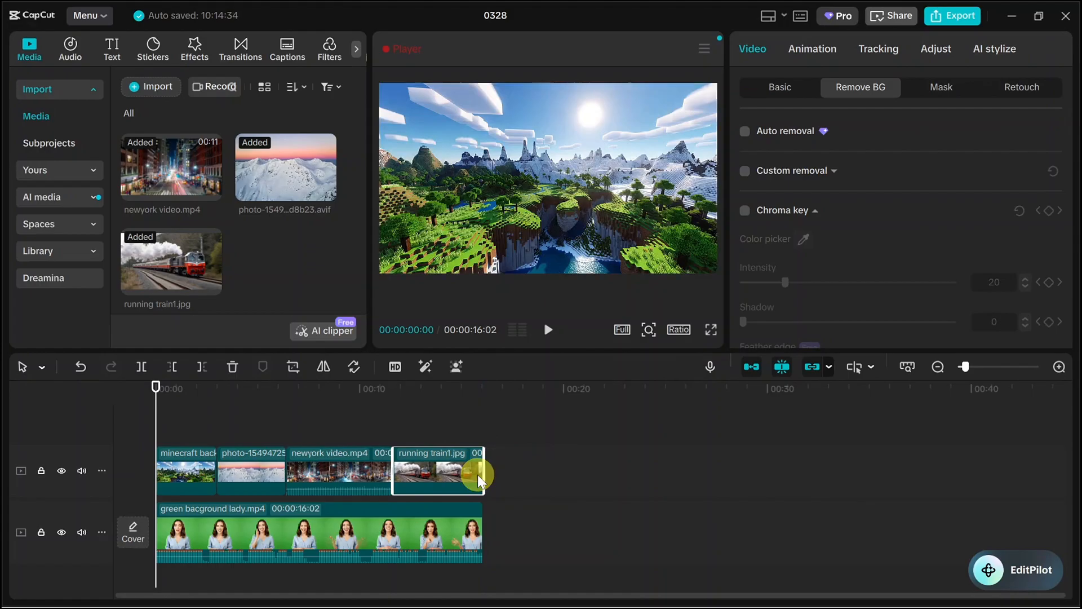
Step: Mute the green bacground lady.mp4 track and play the background sequence from the start to 00:00:05:06
left_click(192, 479)
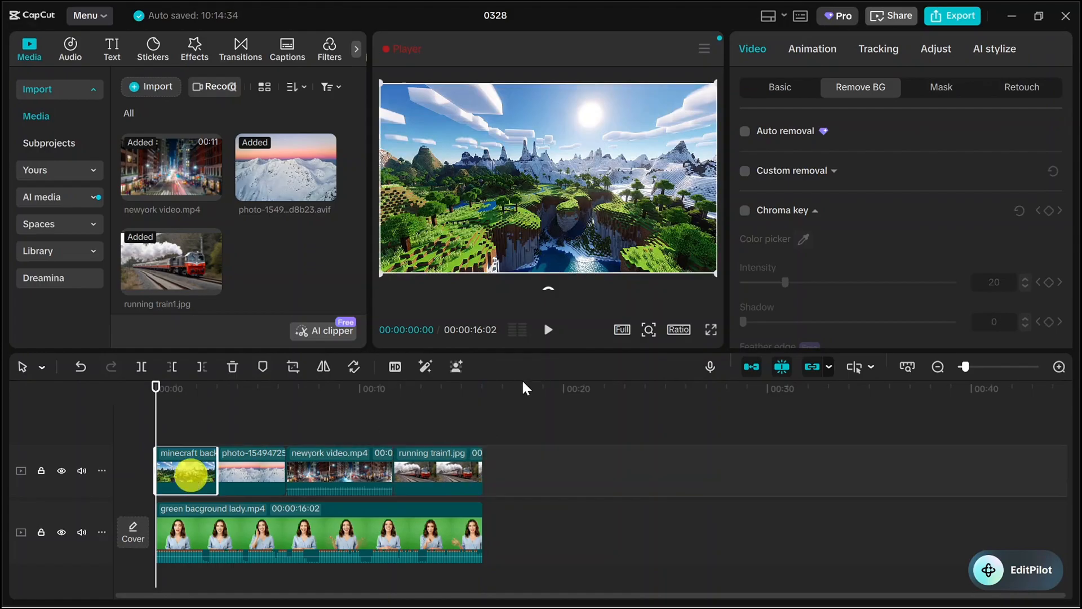
left_click(82, 533)
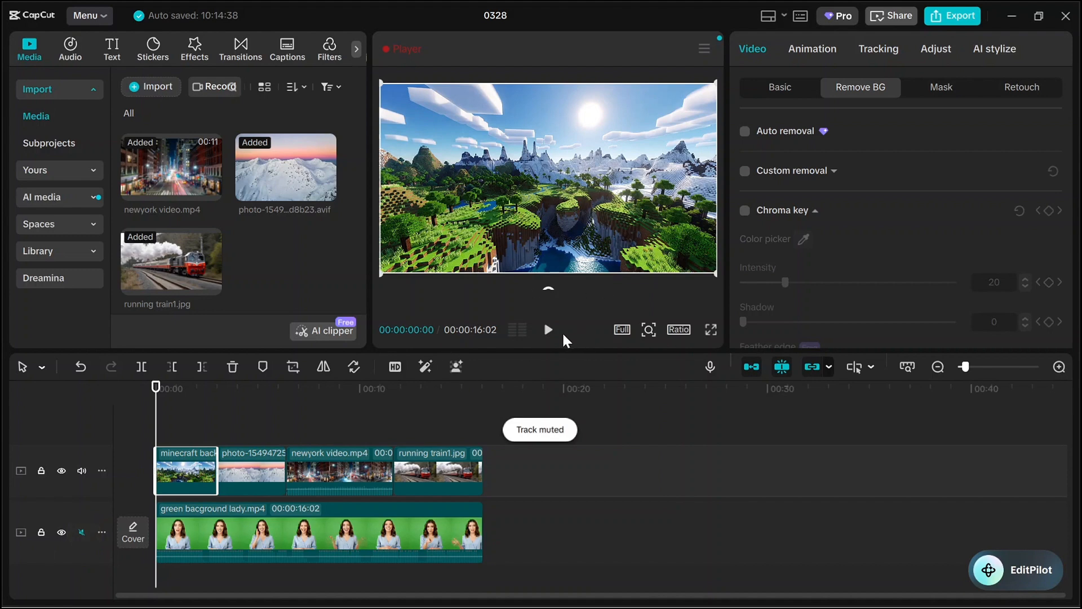
left_click(549, 330)
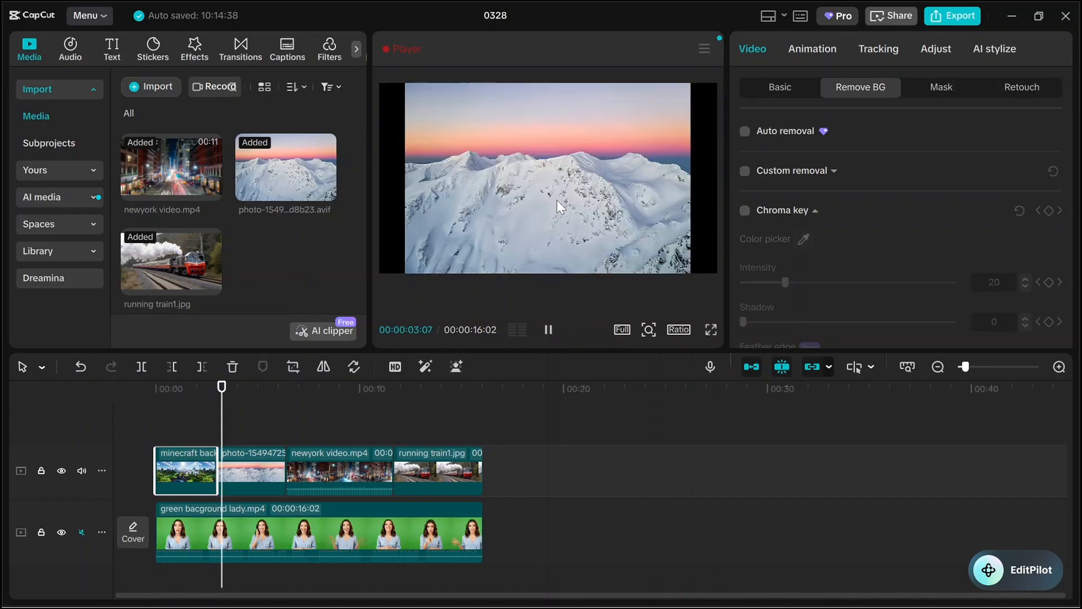
left_click(550, 330)
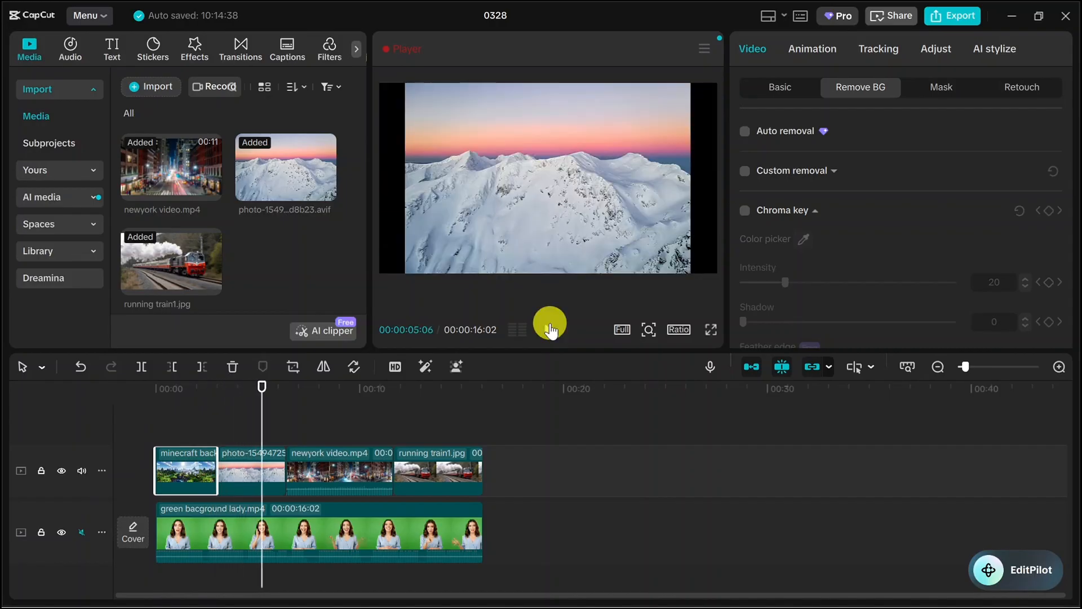
Step: Move green bacground lady.mp4 to a new track above the background clips
left_click(338, 534)
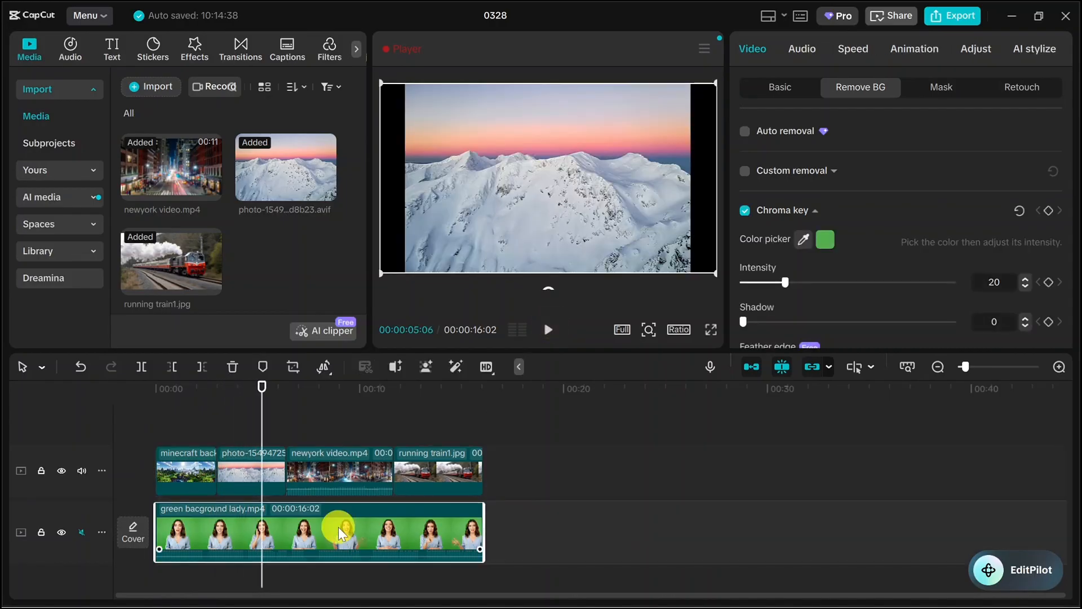
left_click_drag(340, 530, 345, 402)
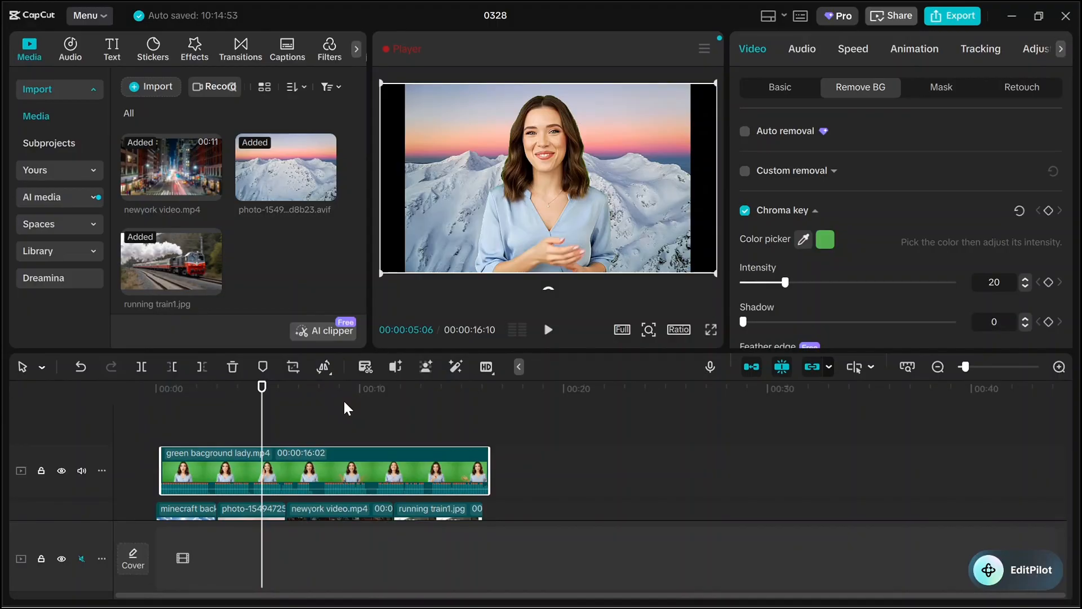
Step: Play the composite from the start to 00:00:14:07 and mute the green bacground lady.mp4 track
left_click_drag(258, 416, 145, 415)
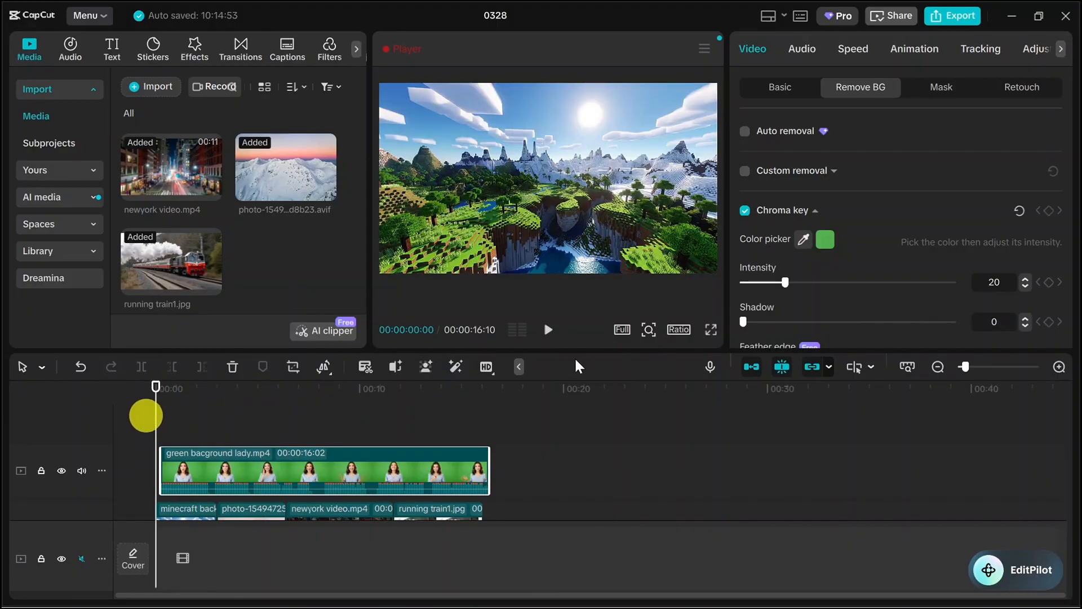
left_click(550, 332)
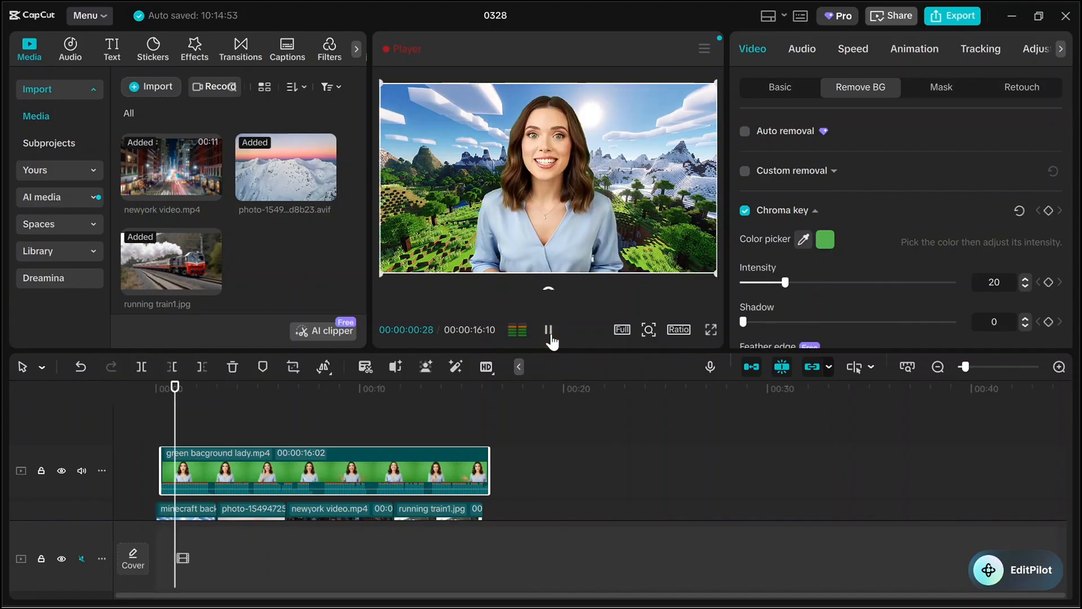
left_click(80, 470)
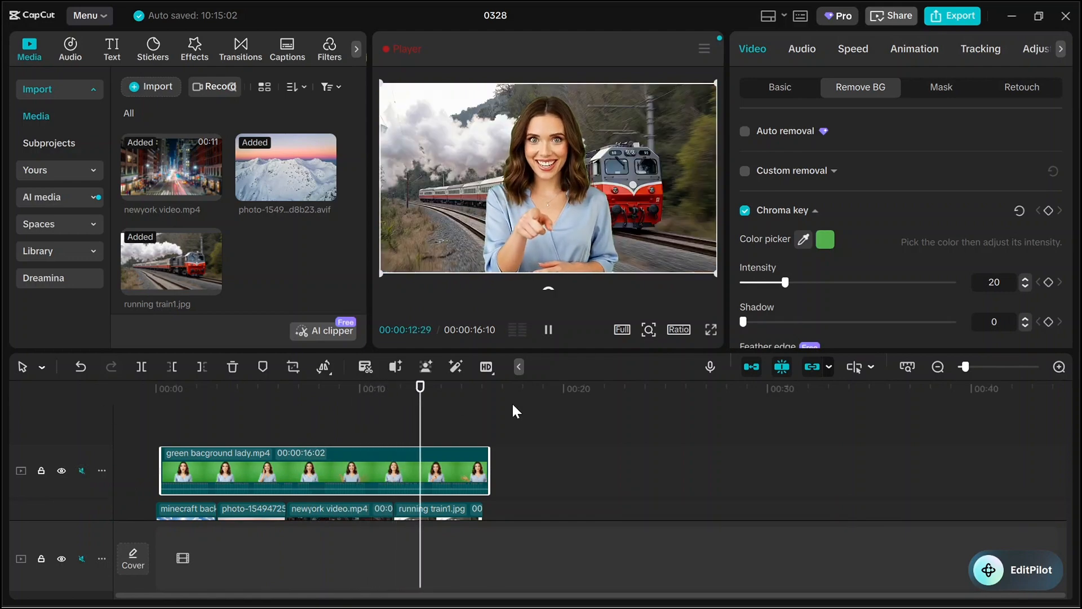
left_click(553, 328)
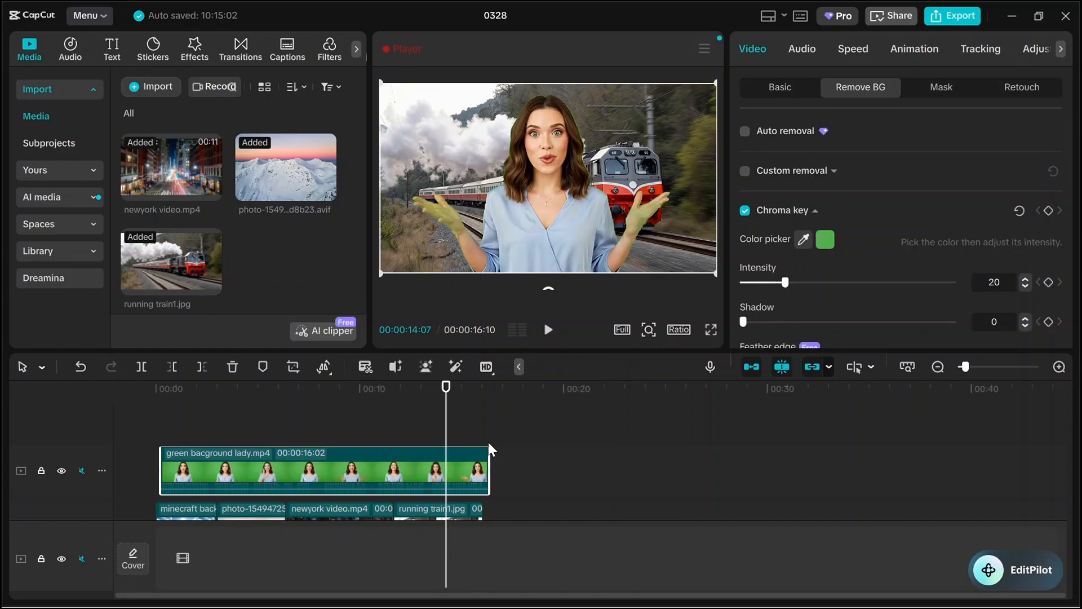
left_click(752, 51)
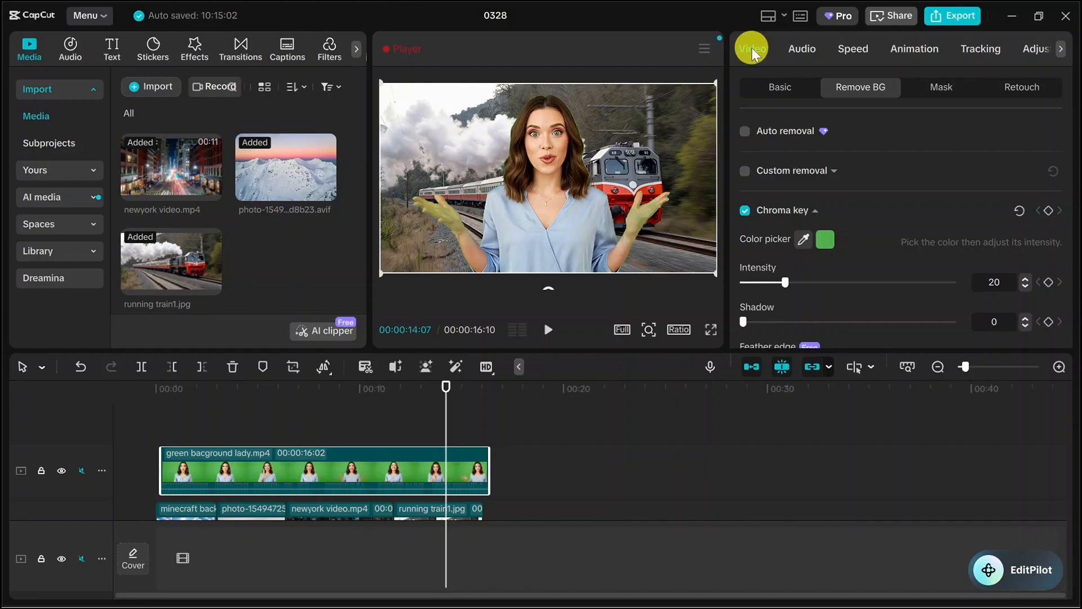
left_click(848, 90)
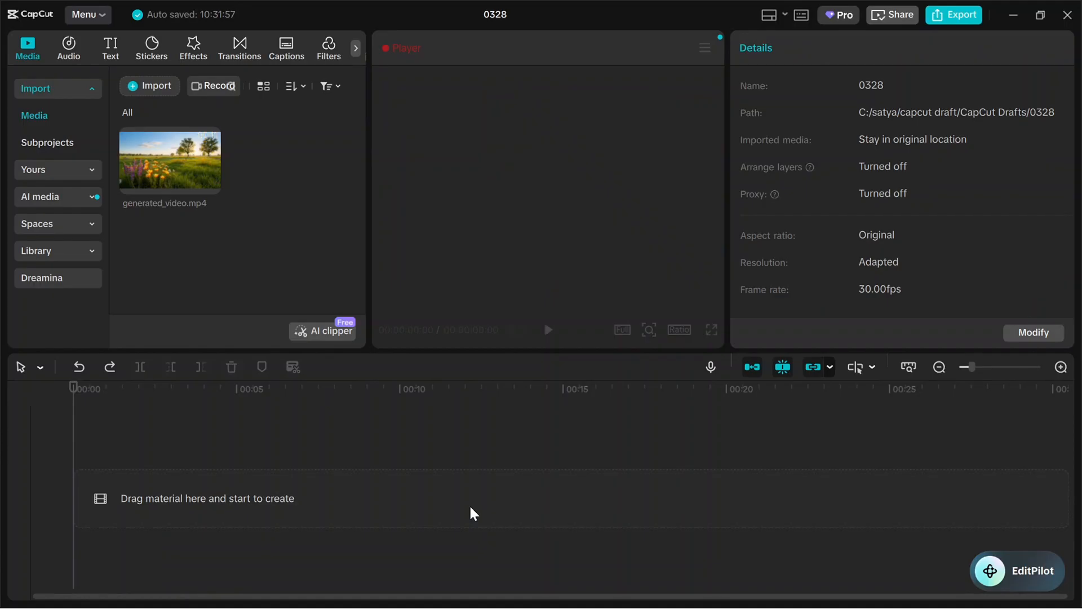
Step: Add generated_video.mp4 to the empty timeline
left_click(210, 184)
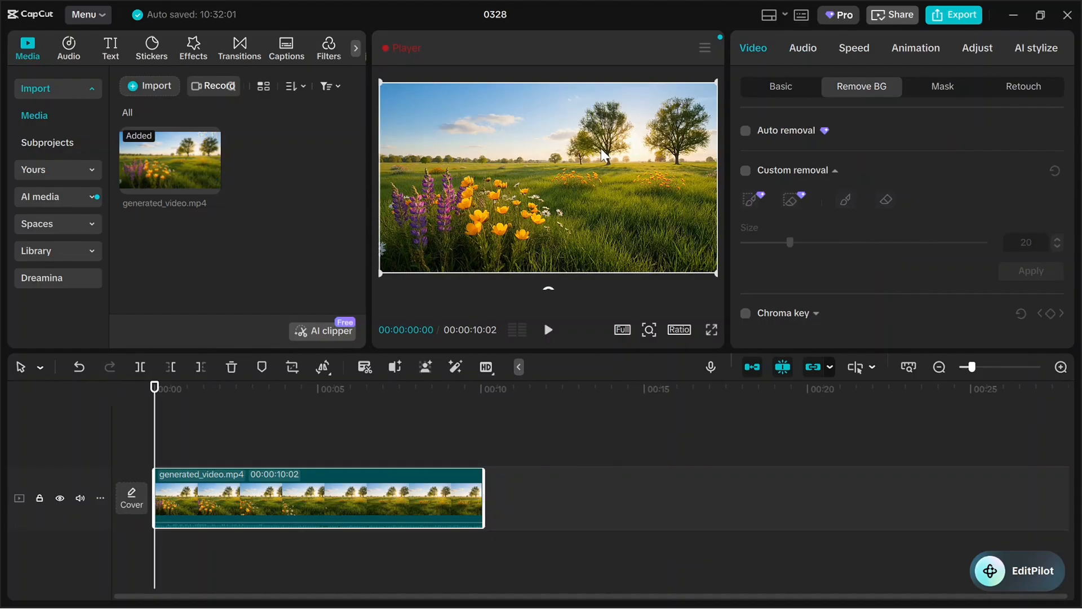
left_click(604, 122)
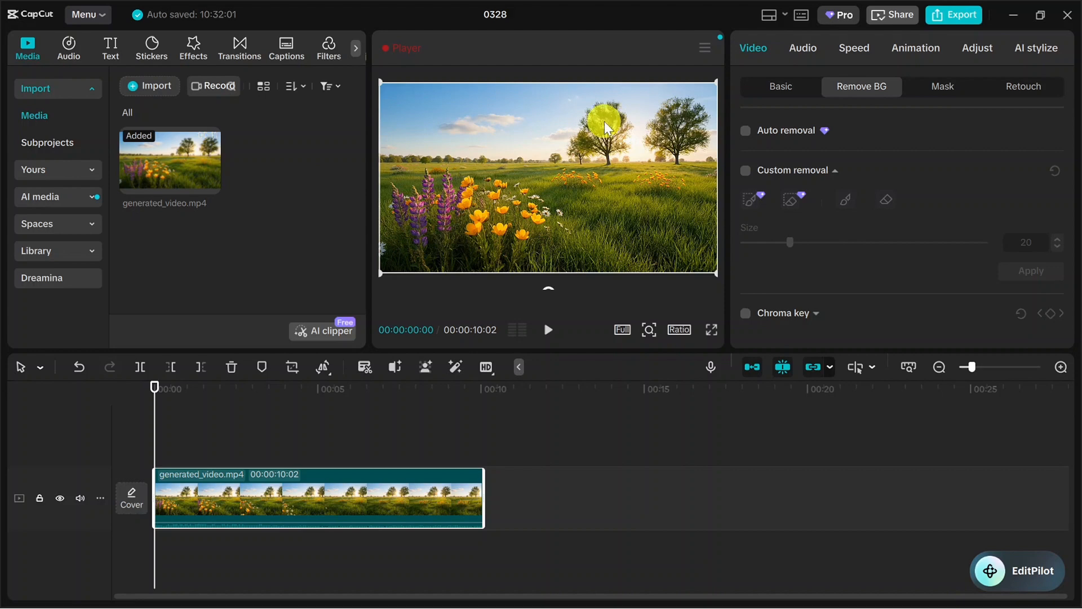
left_click(670, 134)
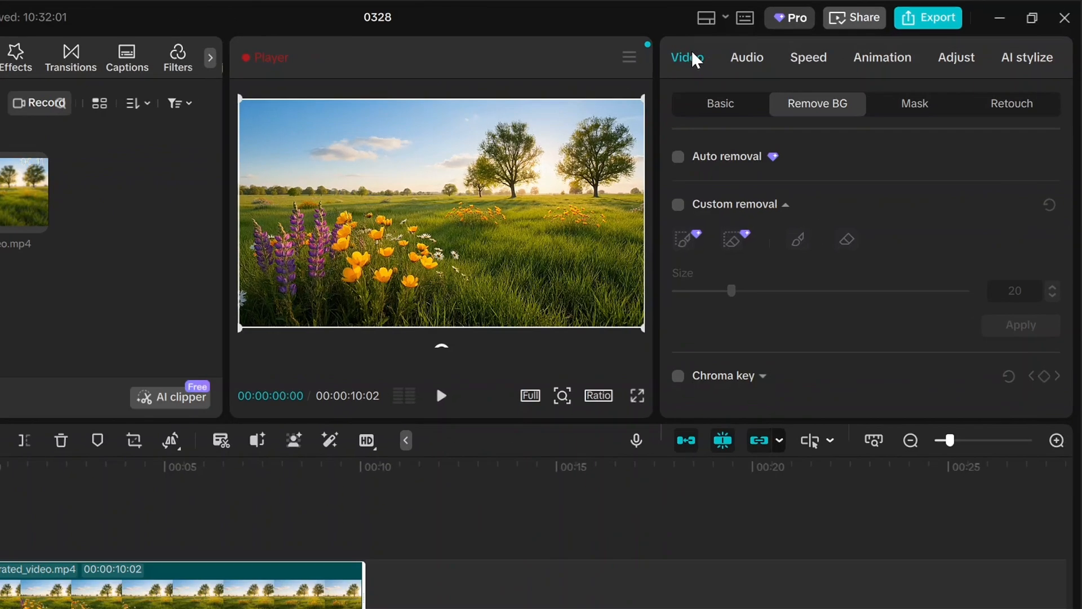
Step: Enable Custom removal on generated_video.mp4 and paint over the first large tree with the size 20 brush
left_click(757, 44)
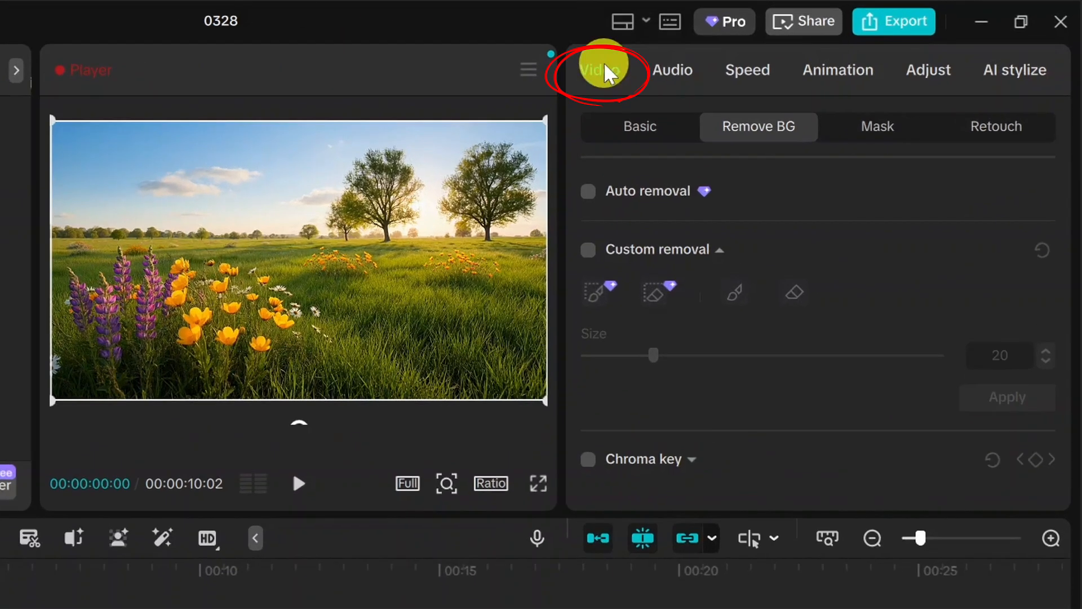
left_click(766, 134)
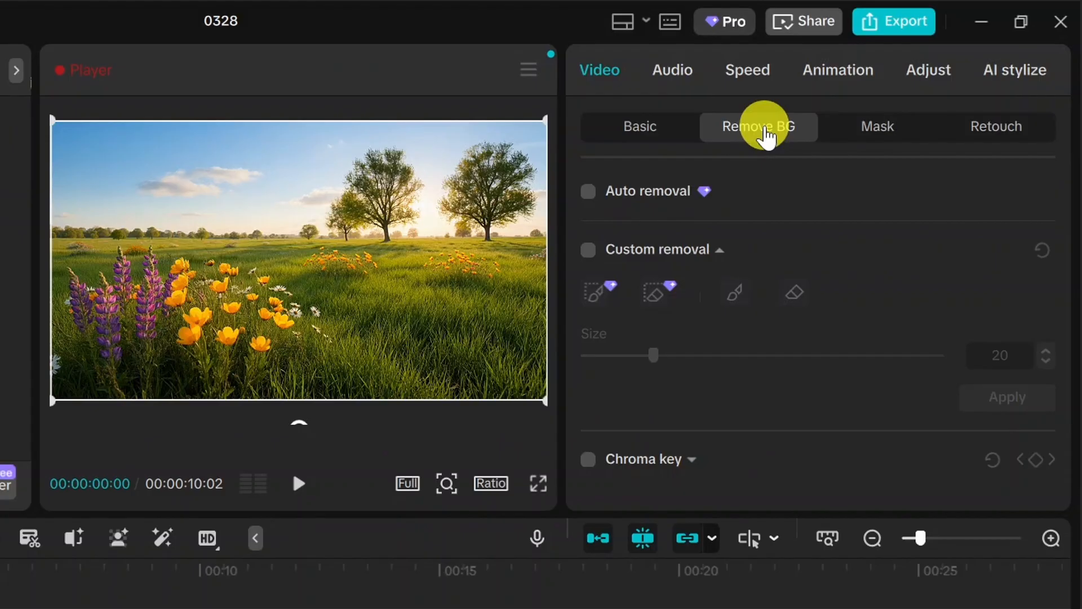
left_click(588, 251)
left_click(734, 298)
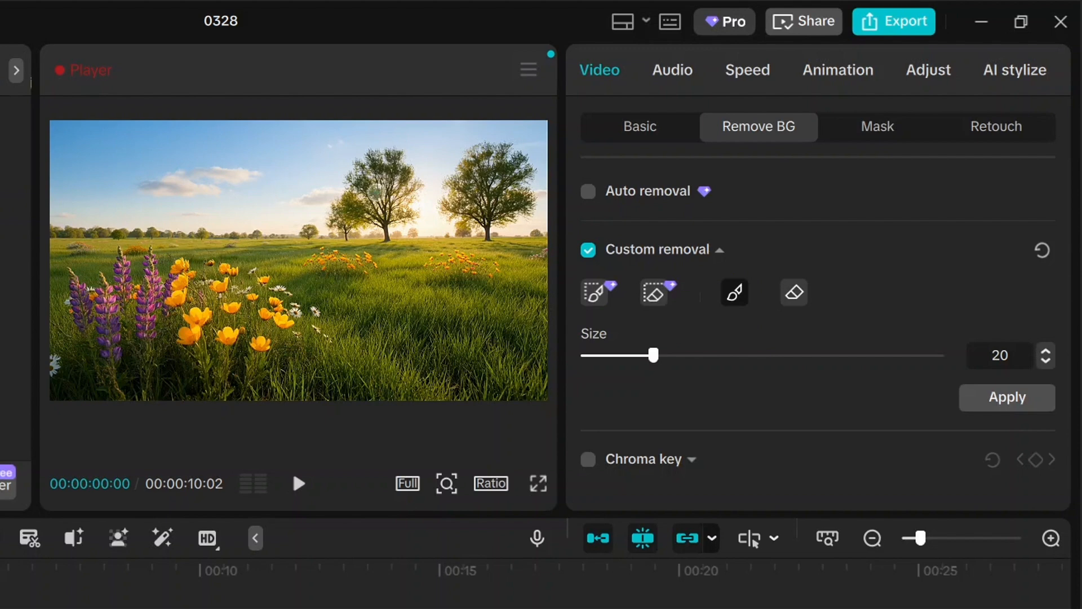
mouse_move(377, 197)
left_mouse_down()
mouse_move(350, 228)
mouse_move(365, 175)
mouse_move(391, 177)
mouse_move(395, 220)
mouse_move(382, 173)
mouse_move(377, 211)
mouse_move(392, 162)
mouse_move(416, 196)
mouse_move(397, 159)
mouse_move(410, 219)
mouse_move(382, 209)
mouse_move(386, 232)
mouse_move(375, 215)
mouse_move(351, 223)
left_mouse_up()
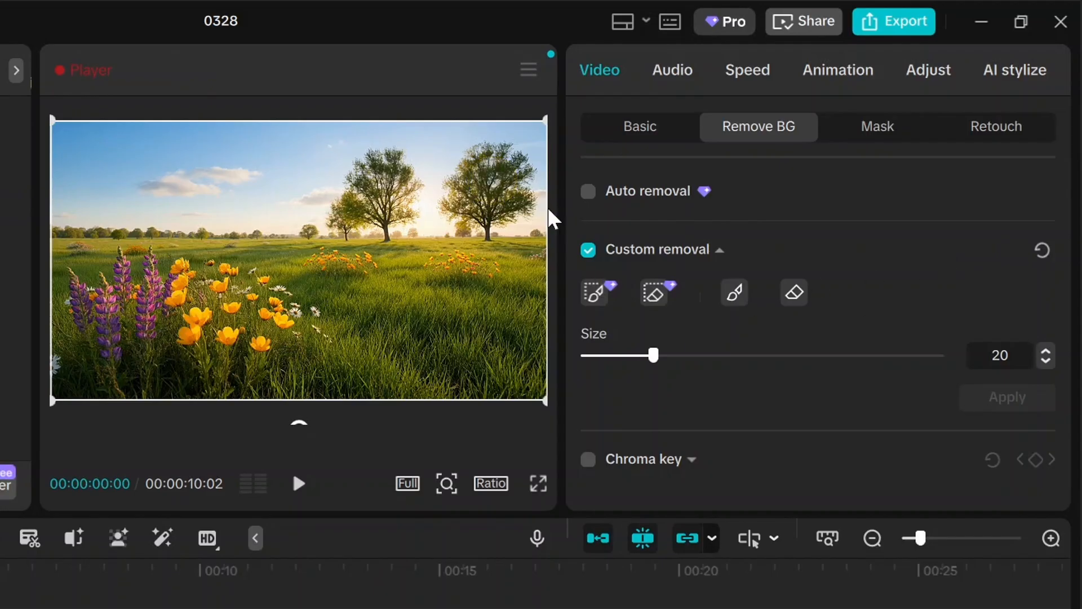
Step: Brush over the second large tree at size 20 and apply the custom removal to keep only the trees
left_click(729, 295)
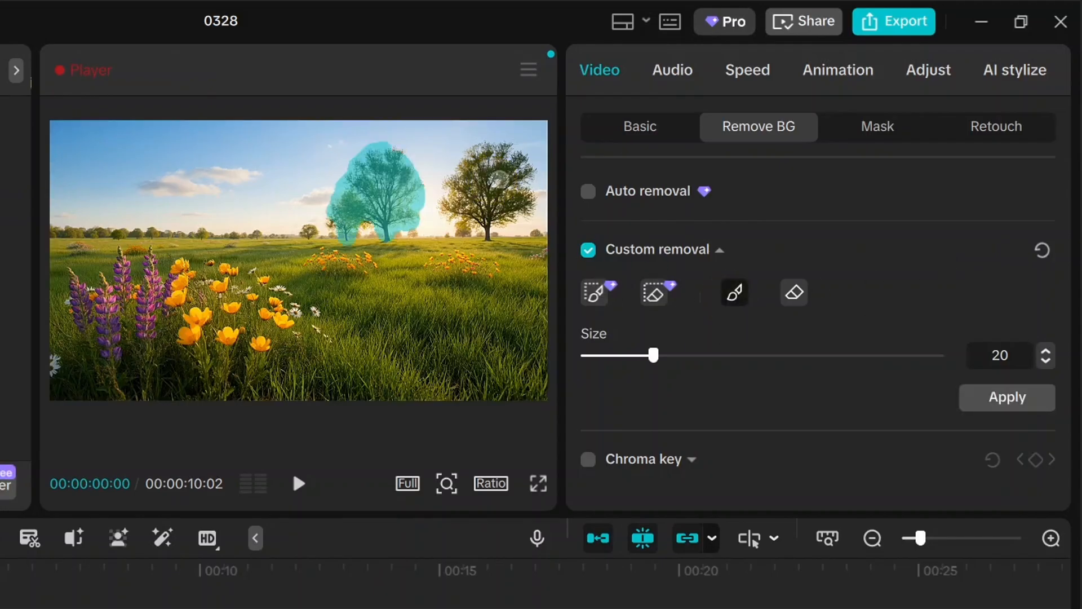
left_click(499, 164)
mouse_move(500, 163)
left_mouse_down()
mouse_move(480, 187)
mouse_move(474, 173)
mouse_move(460, 187)
mouse_move(454, 179)
mouse_move(446, 197)
mouse_move(460, 168)
mouse_move(500, 140)
mouse_move(481, 145)
mouse_move(530, 178)
mouse_move(526, 201)
mouse_move(521, 188)
mouse_move(516, 199)
mouse_move(504, 188)
mouse_move(497, 209)
mouse_move(497, 173)
mouse_move(485, 217)
mouse_move(514, 205)
mouse_move(508, 162)
mouse_move(521, 197)
mouse_move(476, 218)
mouse_move(450, 201)
mouse_move(480, 205)
mouse_move(490, 243)
mouse_move(481, 212)
mouse_move(457, 206)
mouse_move(515, 205)
mouse_move(531, 181)
mouse_move(499, 162)
left_mouse_up()
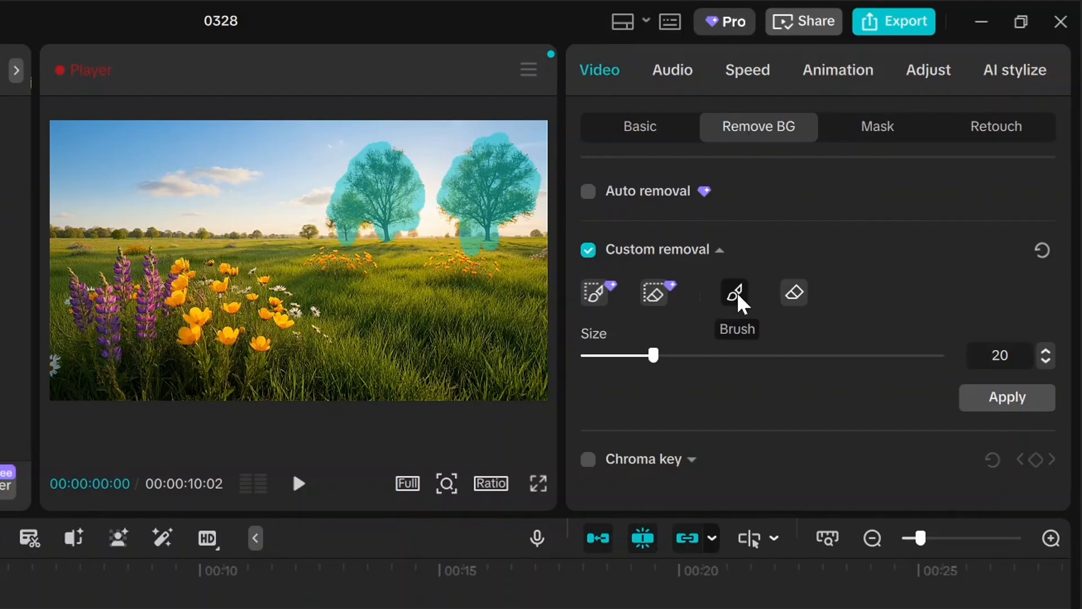
left_click(1003, 397)
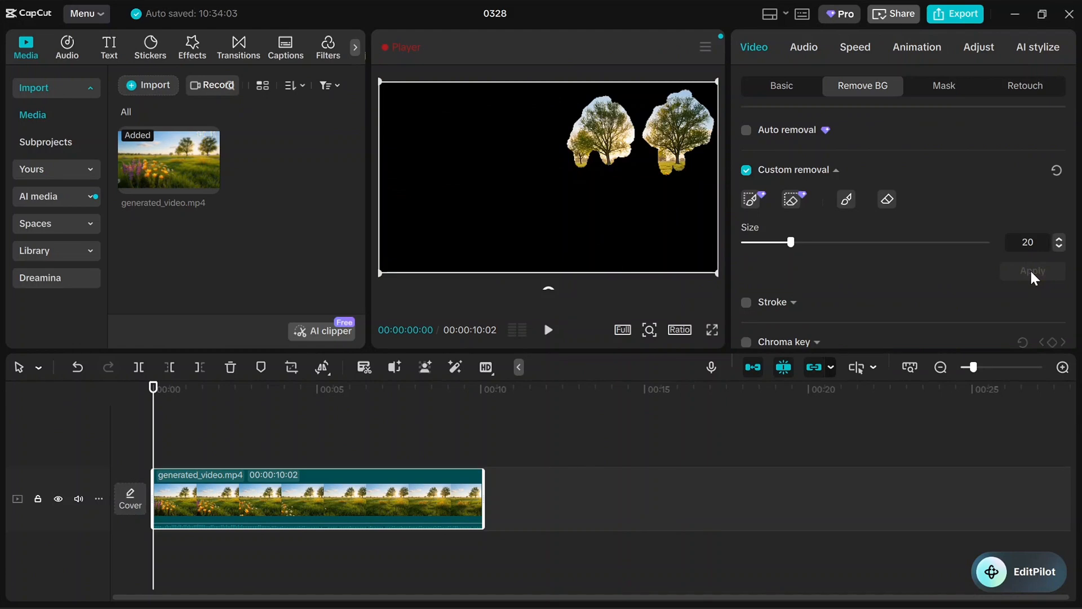
Step: Import person stnding4.jpg, place it at the start of the timeline, and move generated_video.mp4 to a track above it
left_click(171, 83)
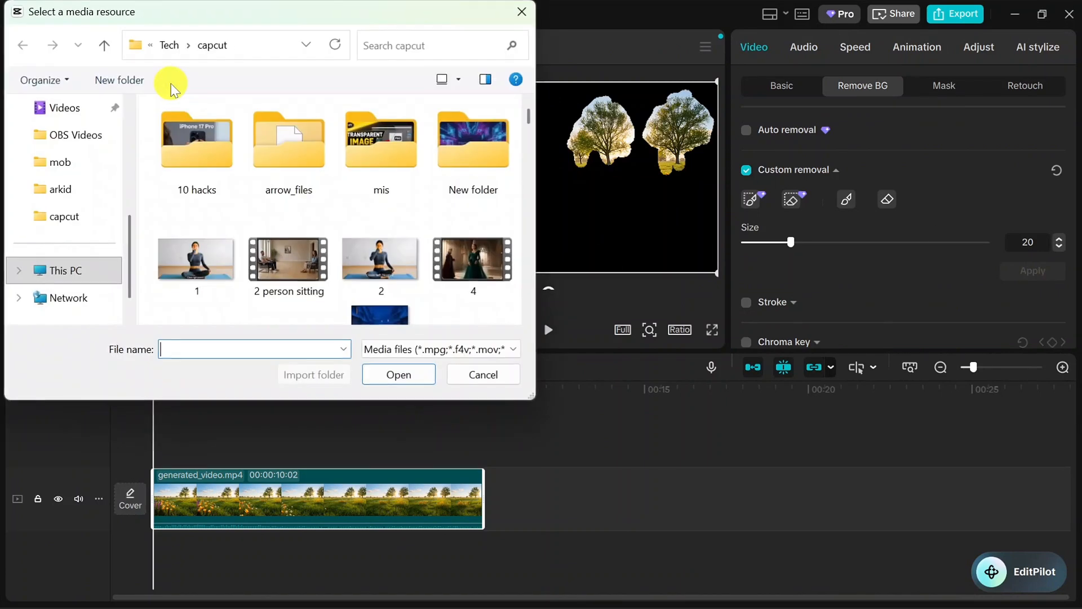
scroll(338, 226, "down", 5)
double_click(459, 253)
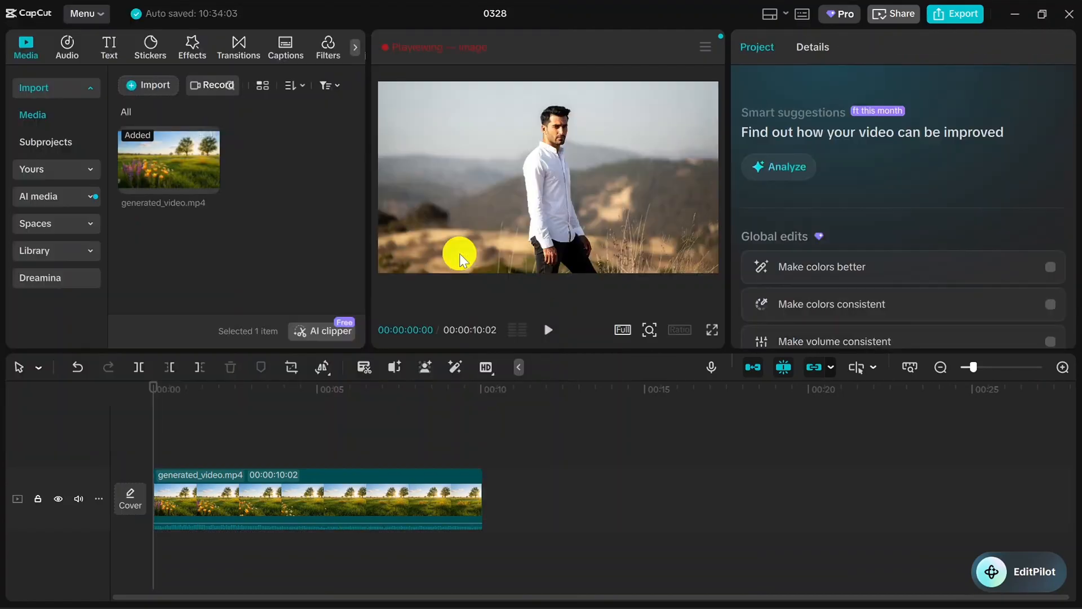
left_click_drag(299, 164, 156, 445)
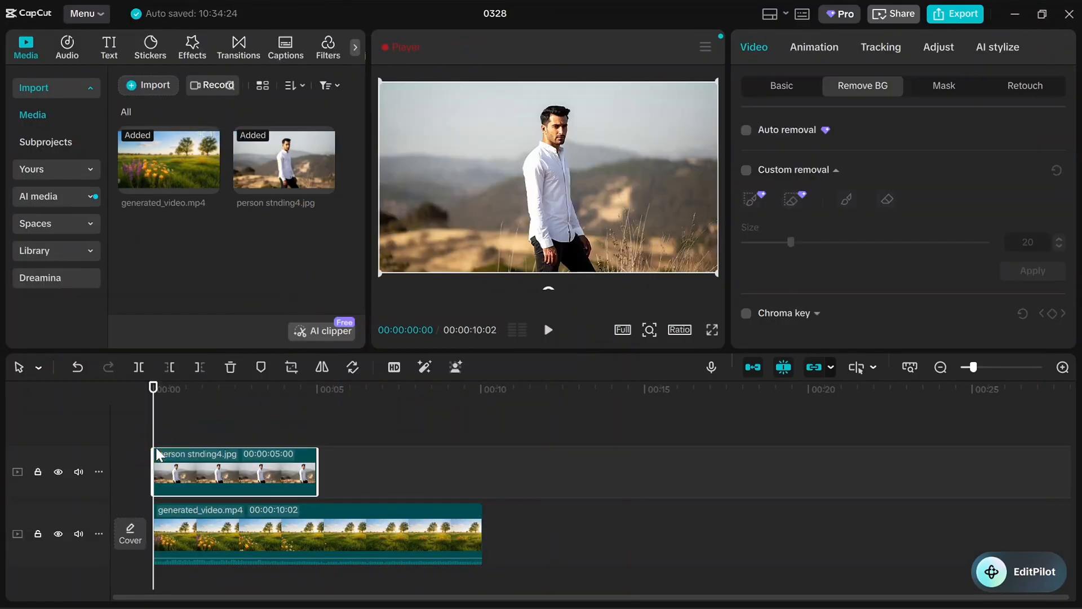
left_click_drag(225, 518, 225, 388)
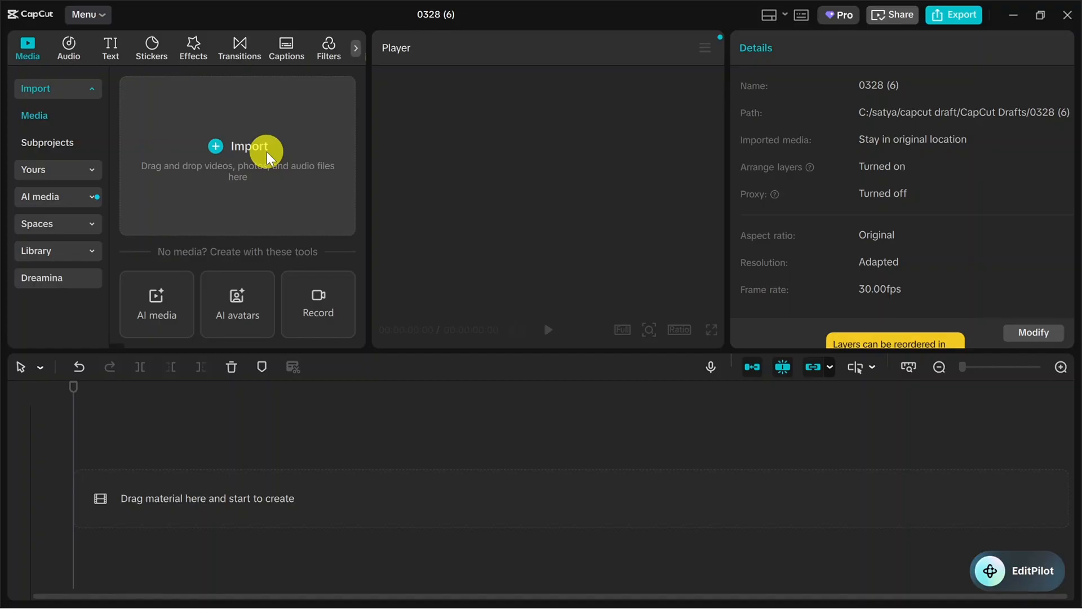
Step: Import green background.mp4 into project 0328 (6) and add it to the timeline
left_click(266, 151)
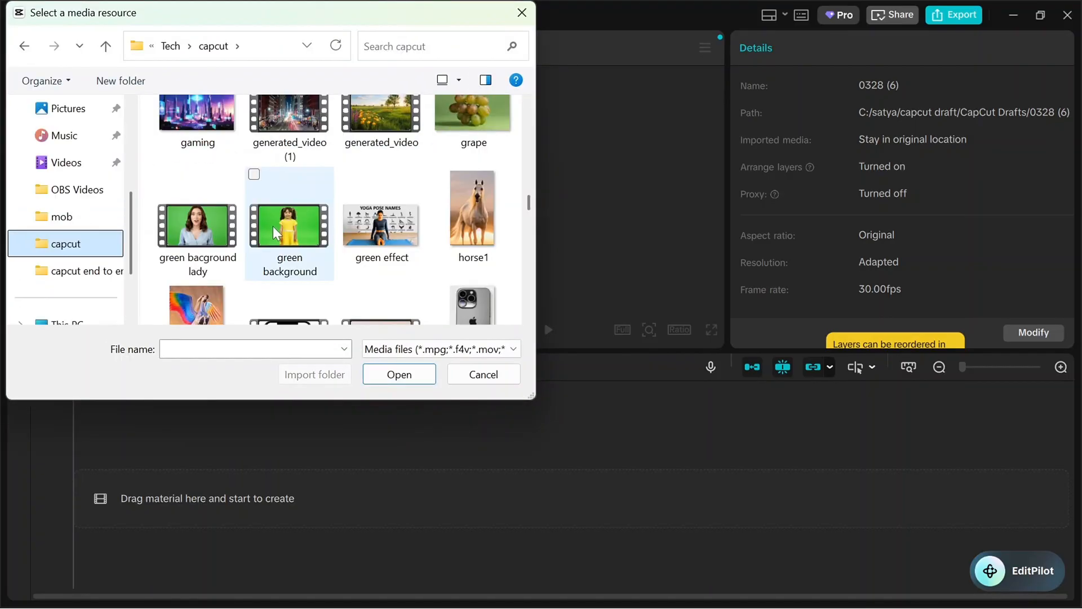
double_click(272, 226)
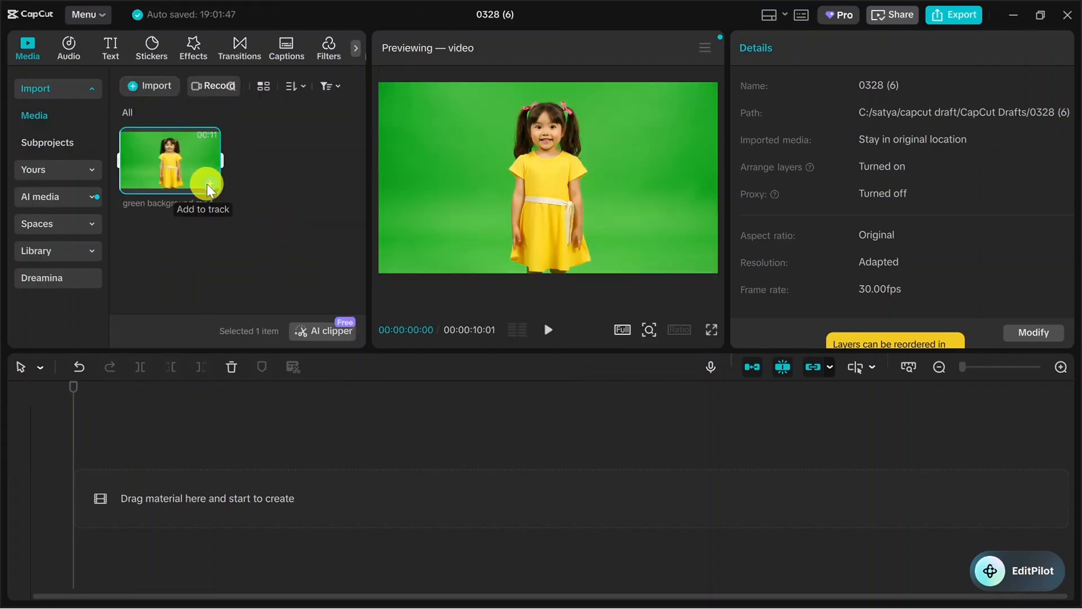
left_click(208, 183)
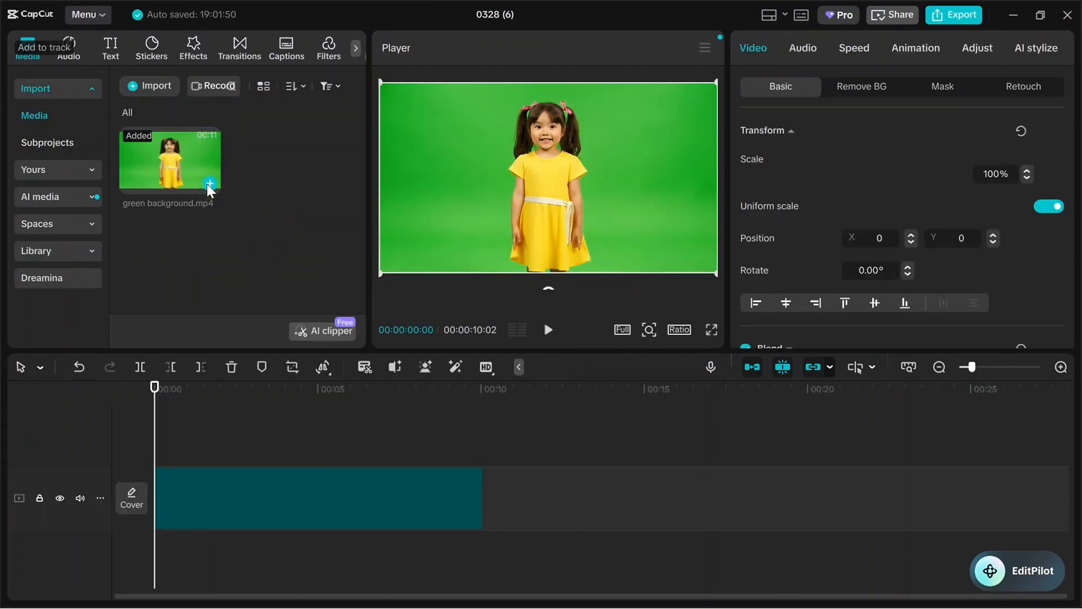
Step: Add a default text clip at the start and change its wording to "Wecome to my class"
left_click(111, 50)
mouse_move(167, 120)
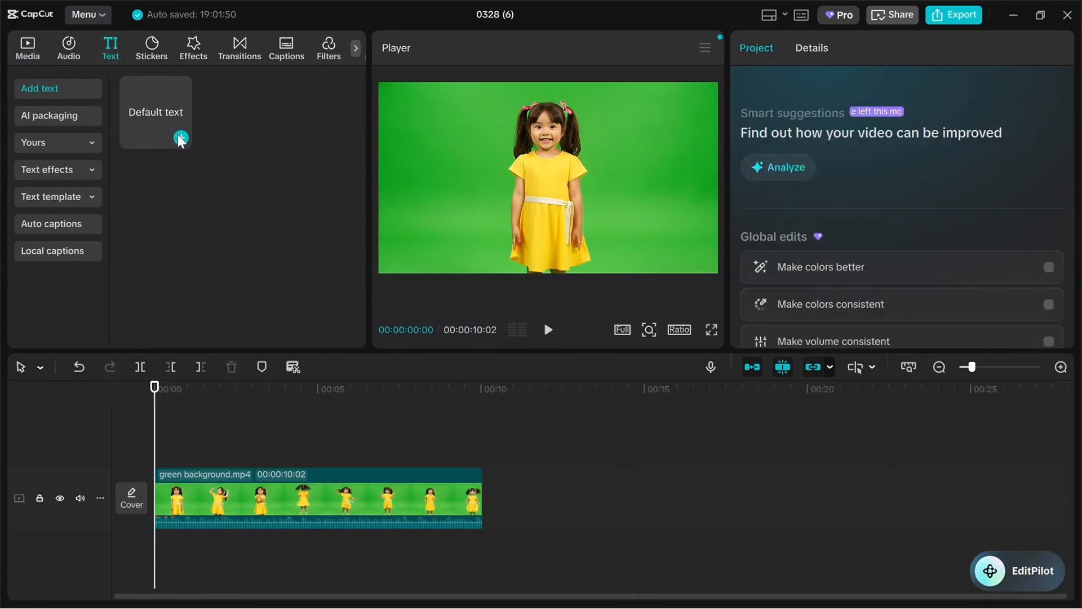
left_click(180, 137)
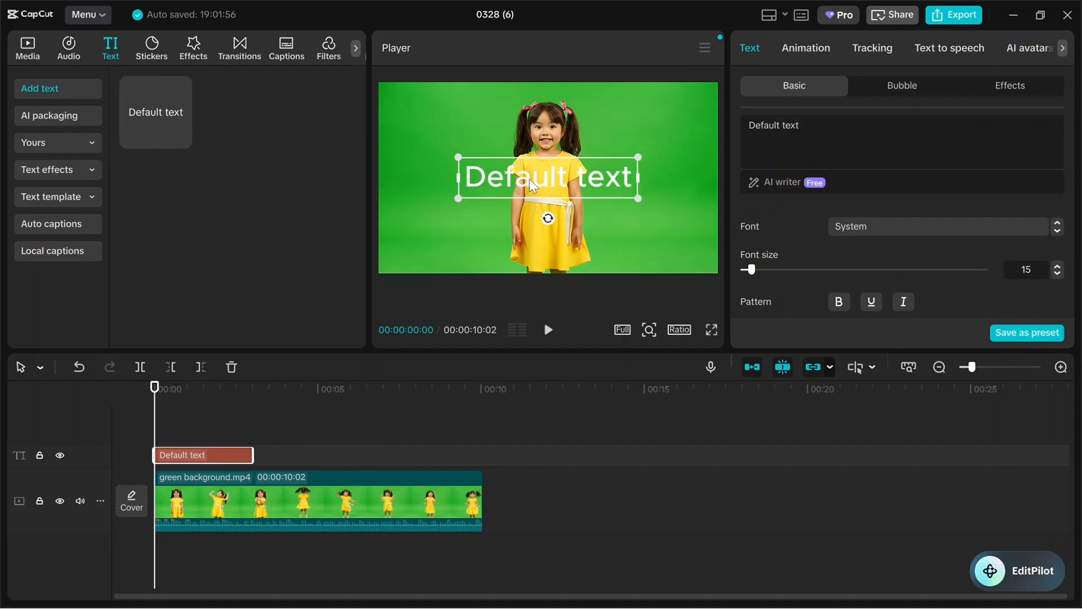
double_click(530, 178)
type("W")
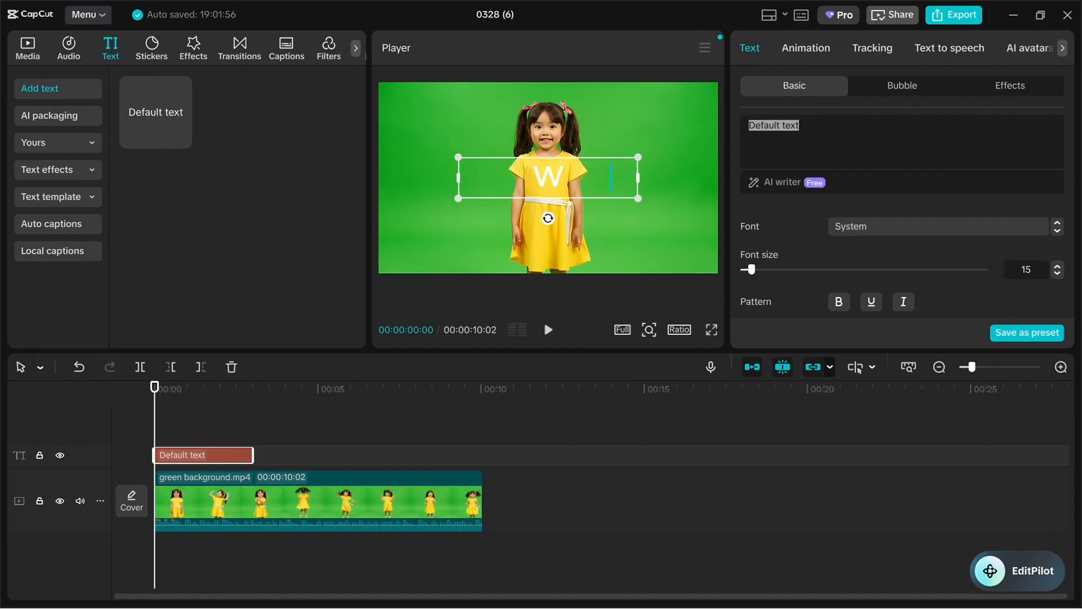
type("ecome")
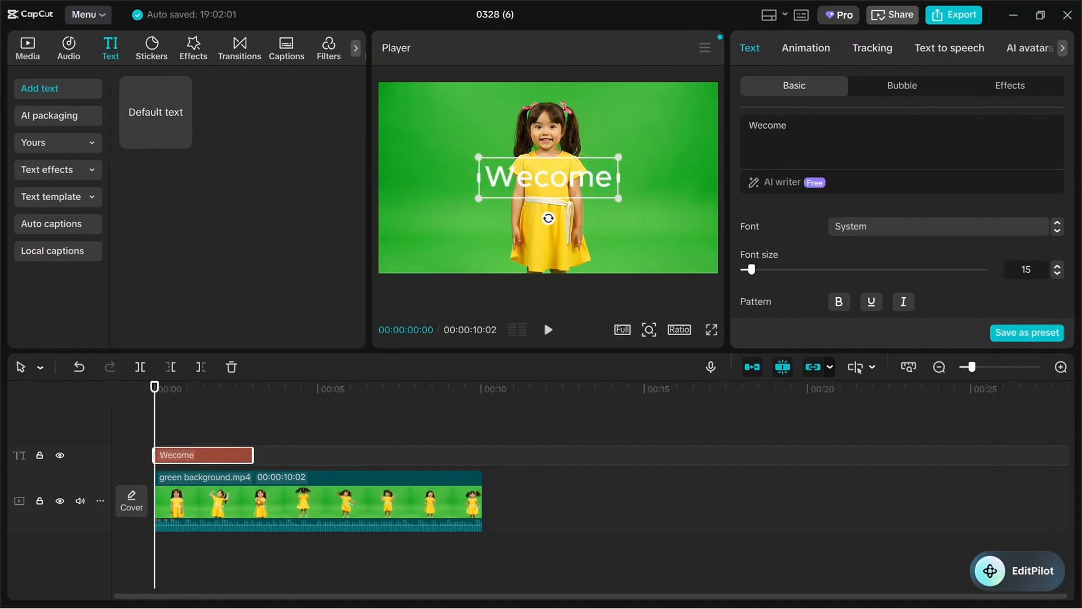
type(" to m")
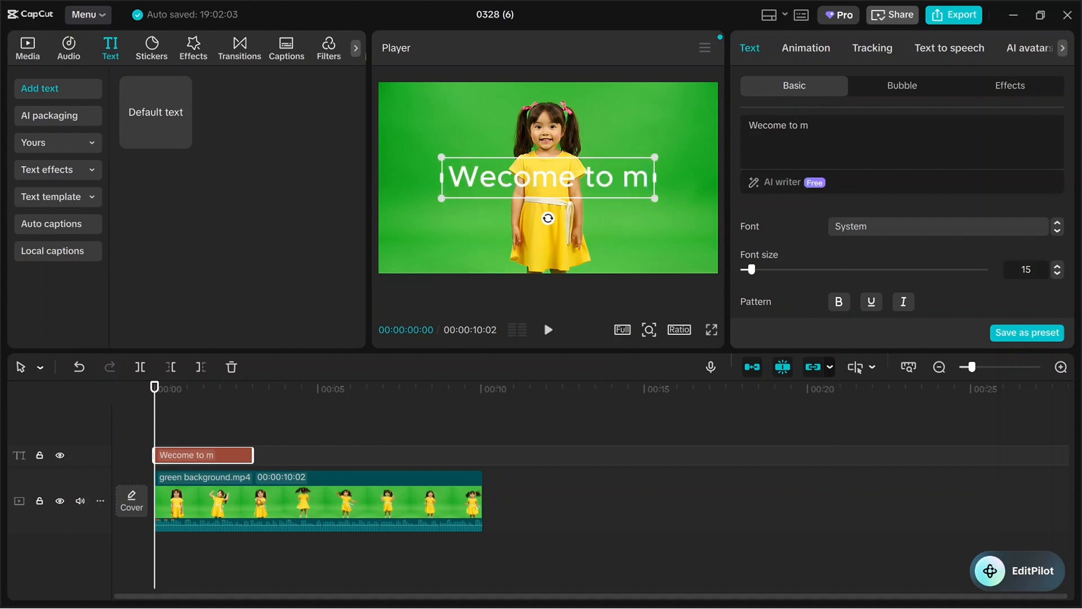
type("y class")
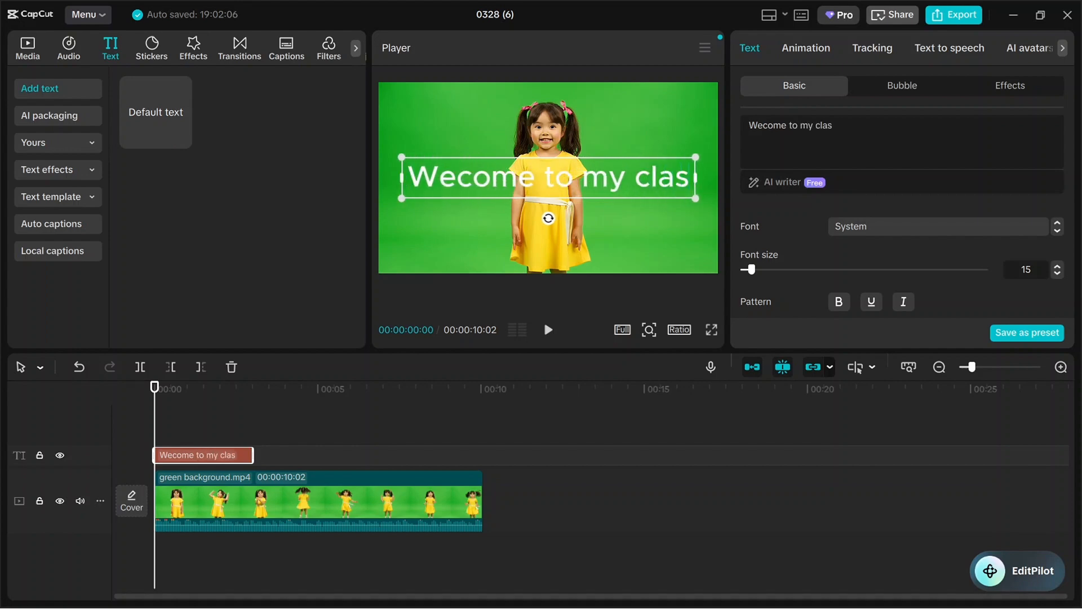
Step: Set the title's font to Arial Black at size 13 and apply the orange preset style with white outline
left_click(1057, 230)
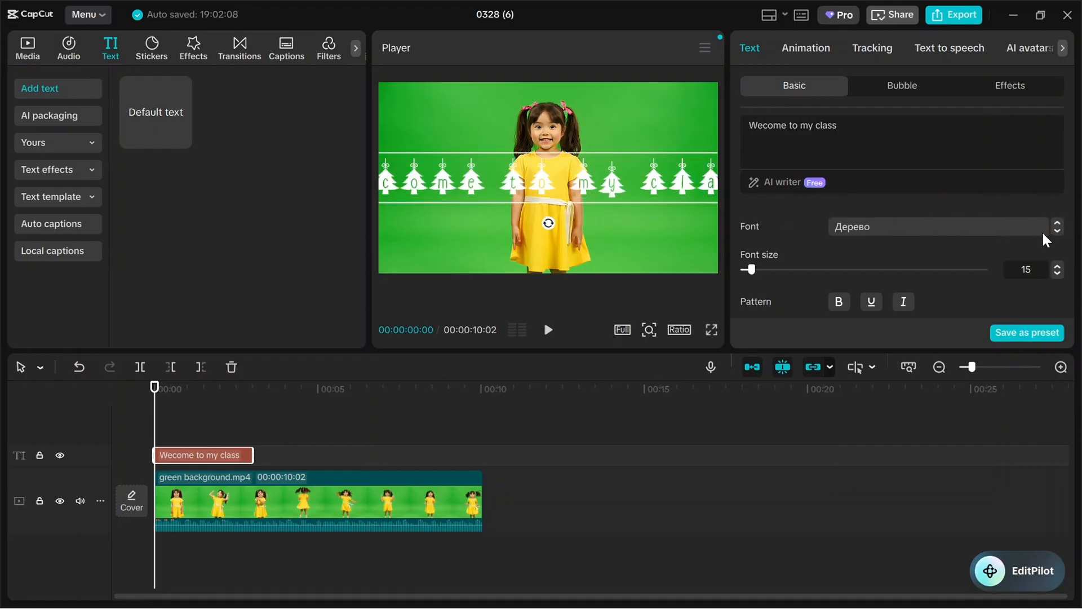
left_click(1058, 230)
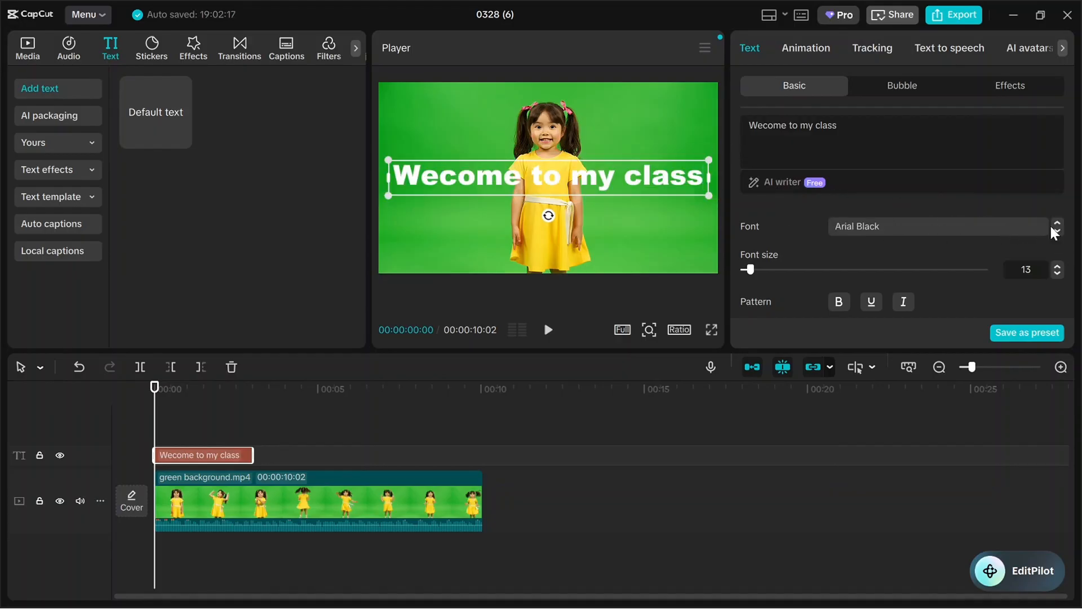
left_click_drag(1072, 128, 1072, 176)
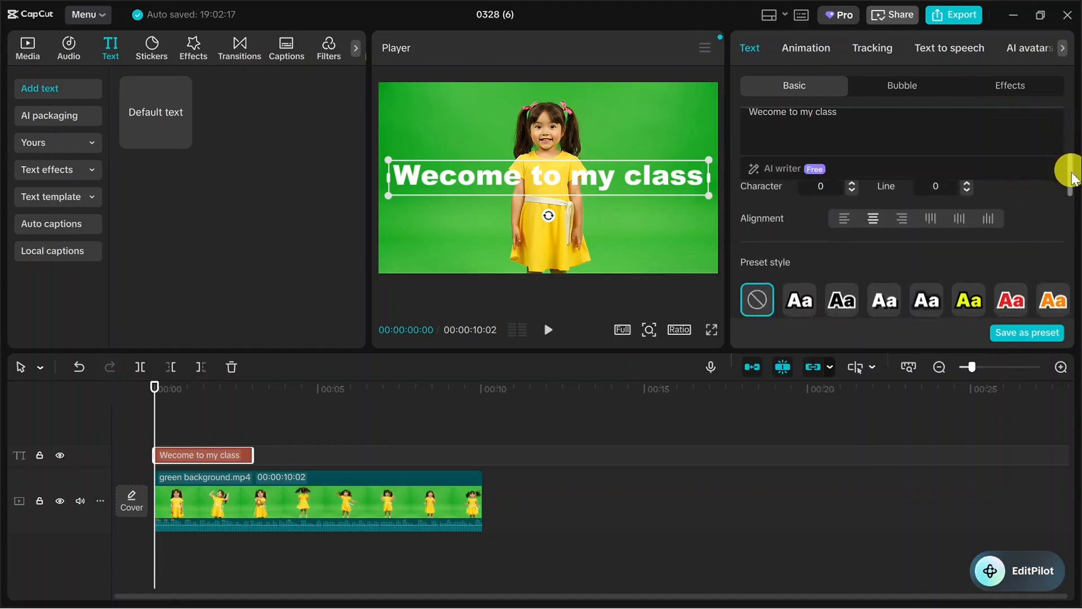
scroll(1072, 176, "down", 2)
left_click(1054, 259)
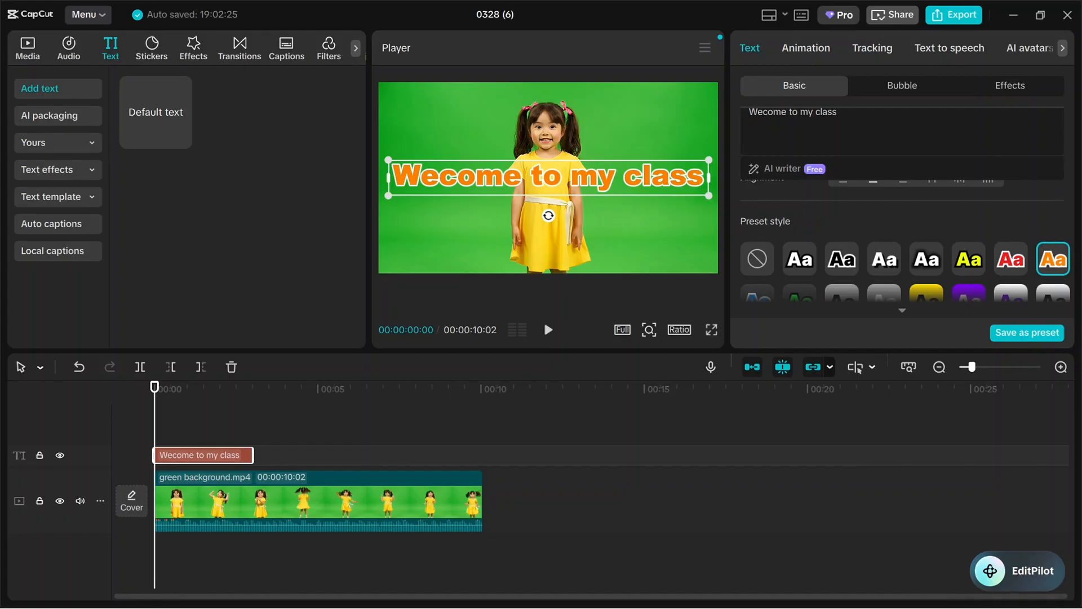
Step: Place a second copy of green background.mp4 at the start on a new track above the title
left_click(604, 216)
left_click(502, 173)
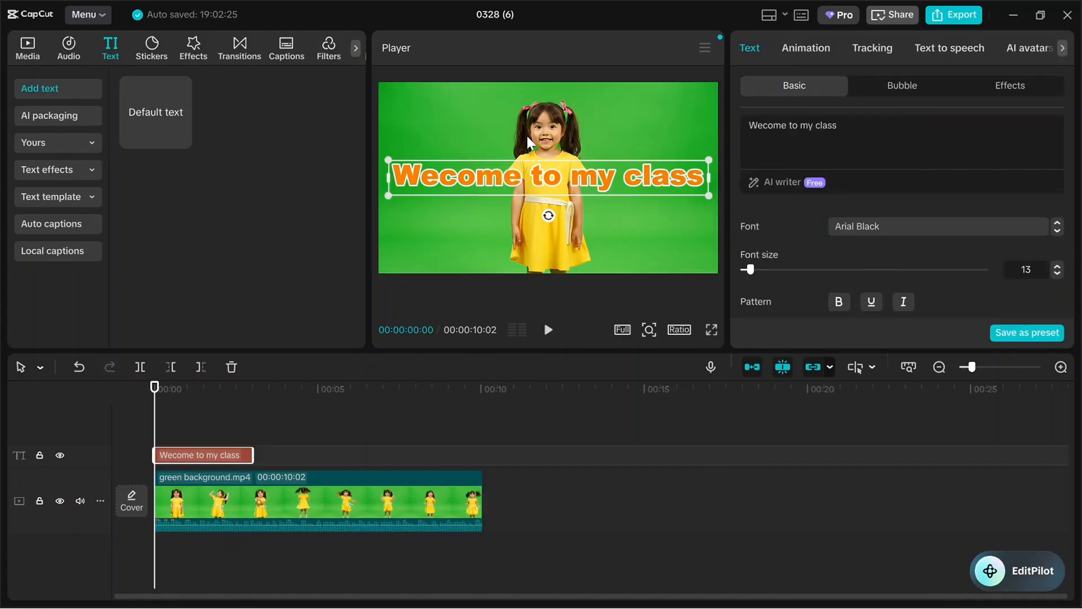
left_click(555, 224)
left_click_drag(171, 150, 158, 414)
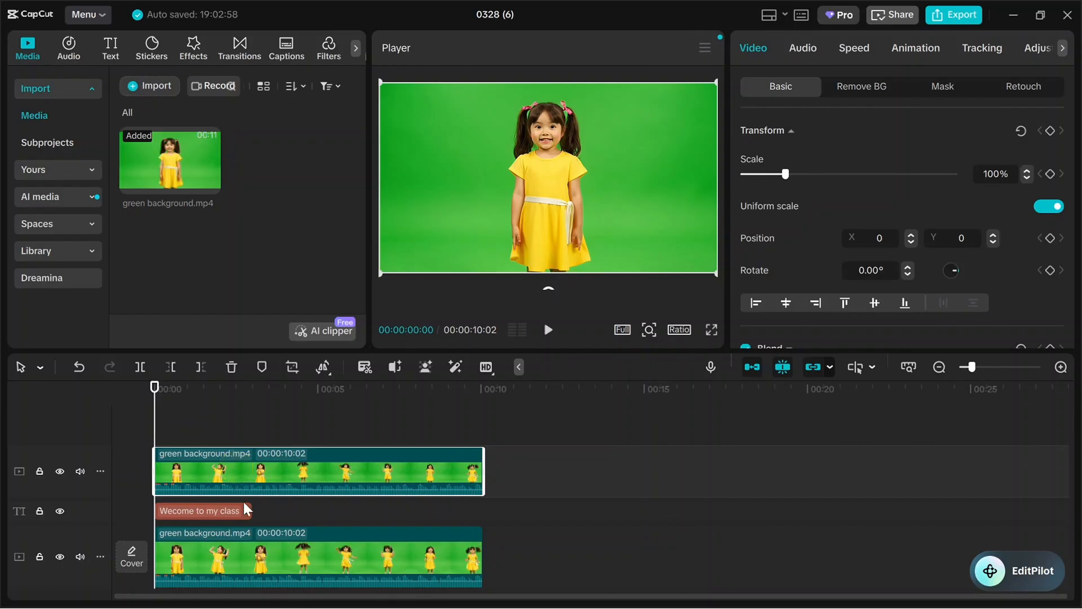
left_click(218, 509)
left_click(223, 545)
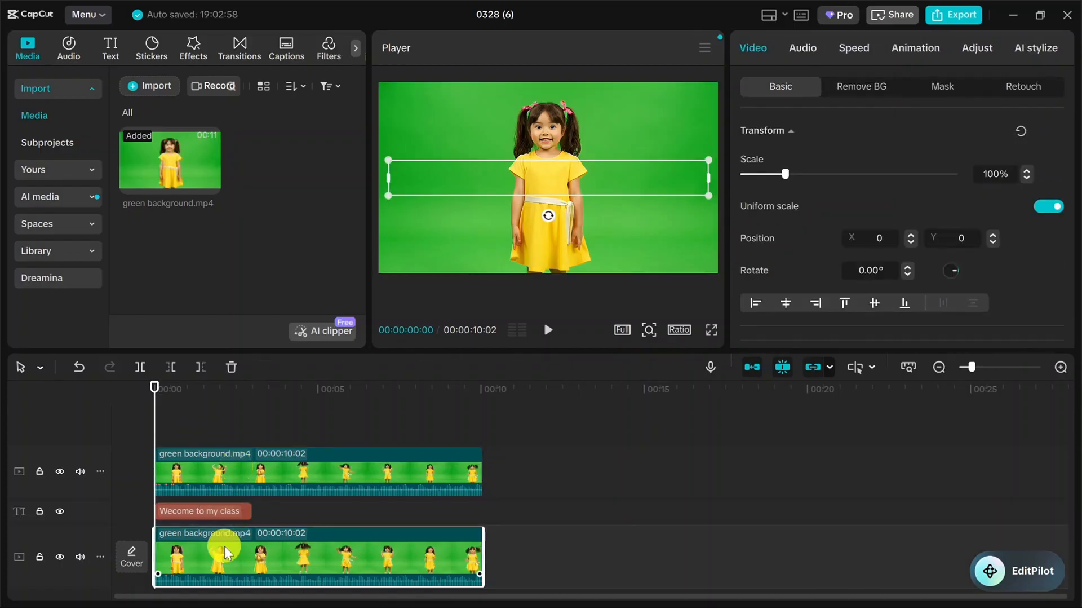
left_click(205, 462)
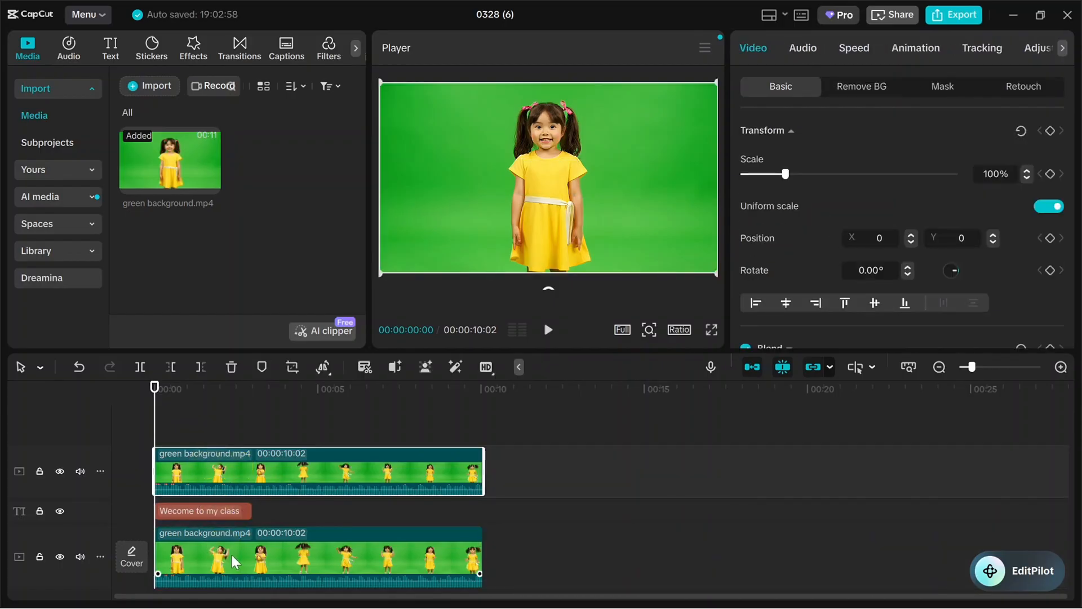
left_click(232, 554)
left_click(229, 470)
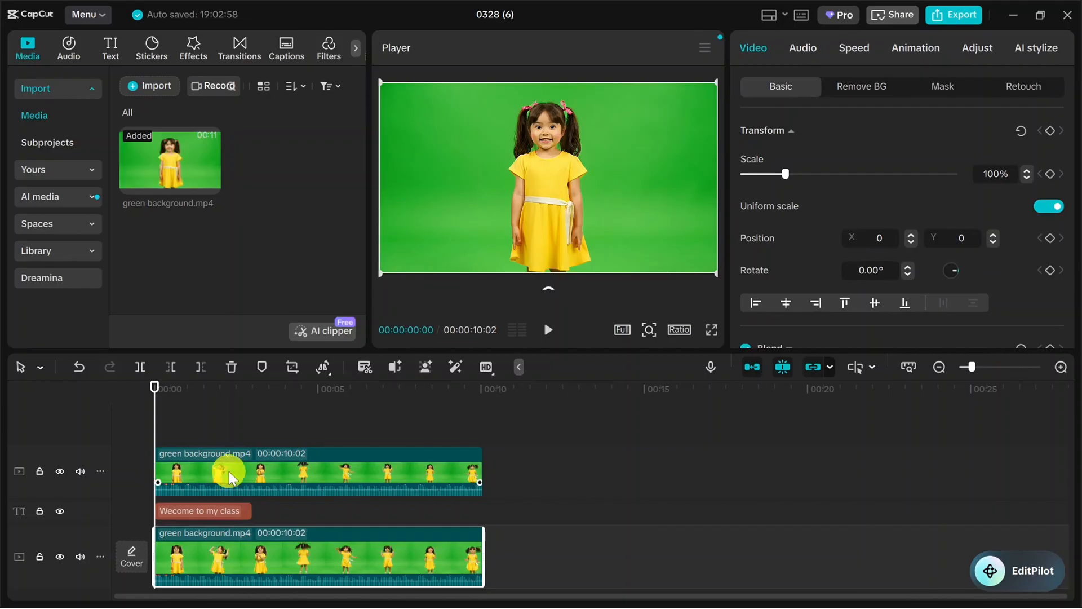
left_click(208, 511)
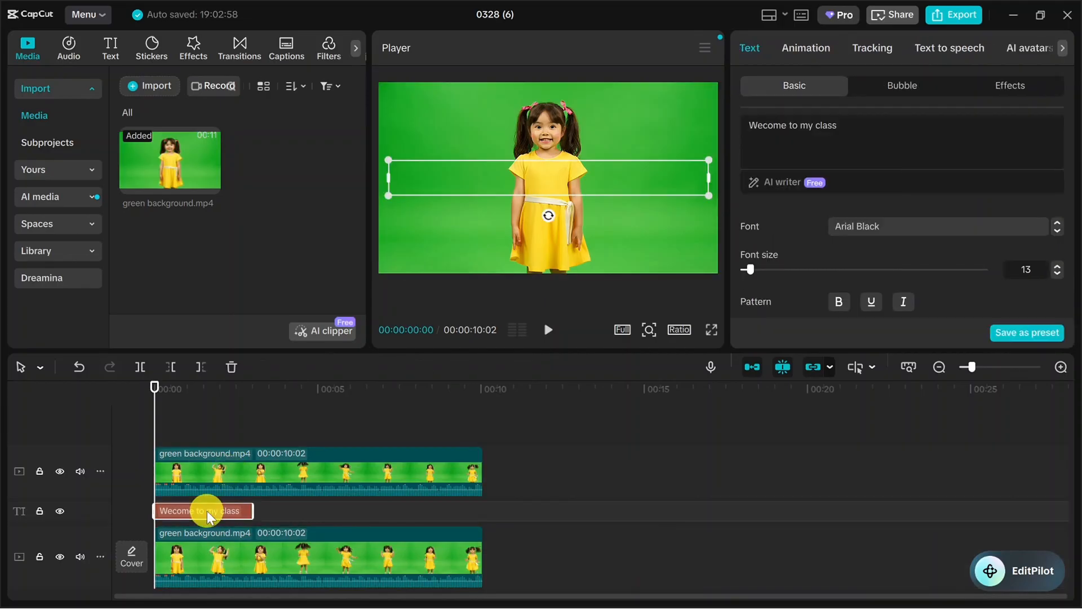
Step: Enable Chroma key background removal on the upper green background.mp4 clip and sample the green backdrop as the key colour
left_click(283, 468)
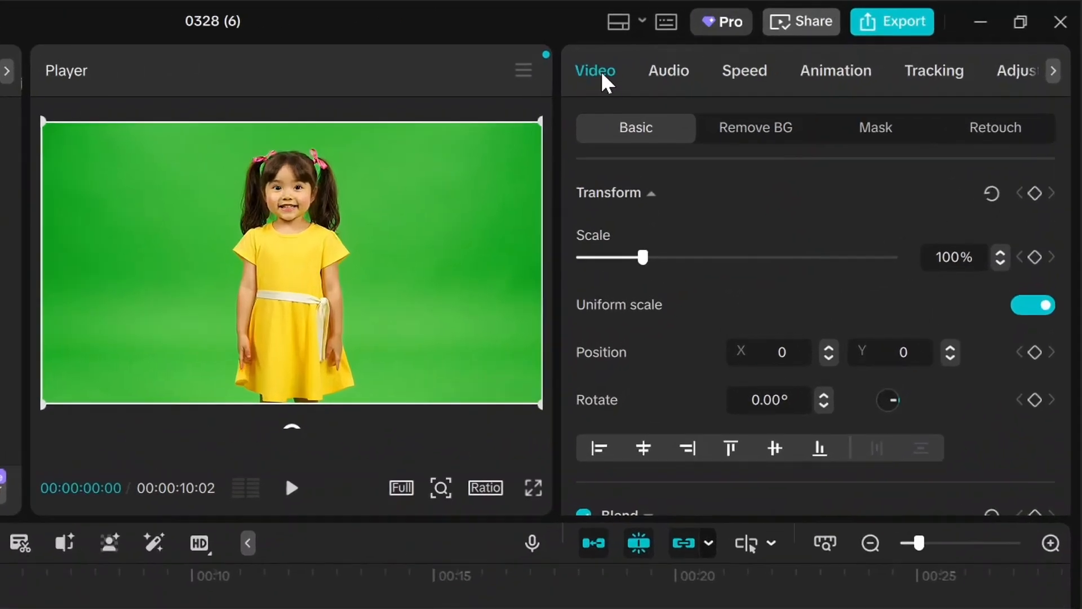
left_click(756, 53)
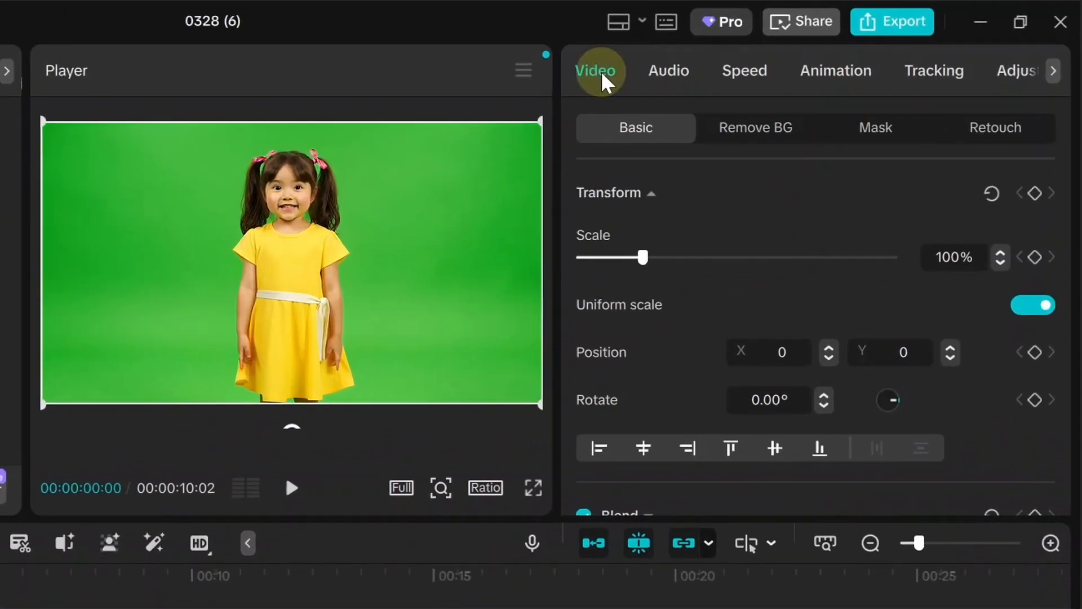
left_click(760, 131)
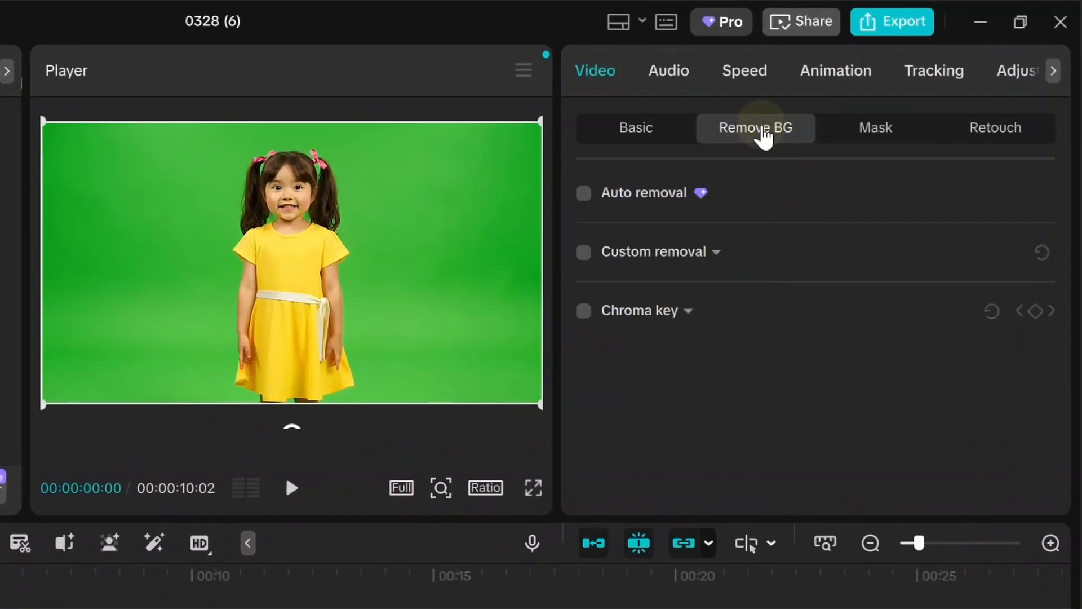
left_click(582, 312)
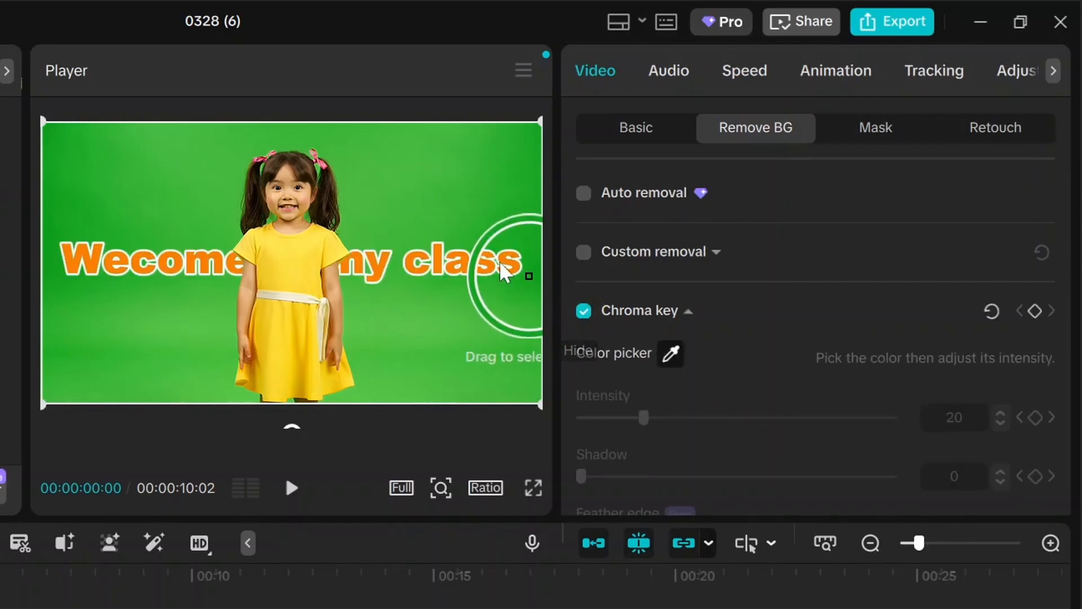
left_click(438, 230)
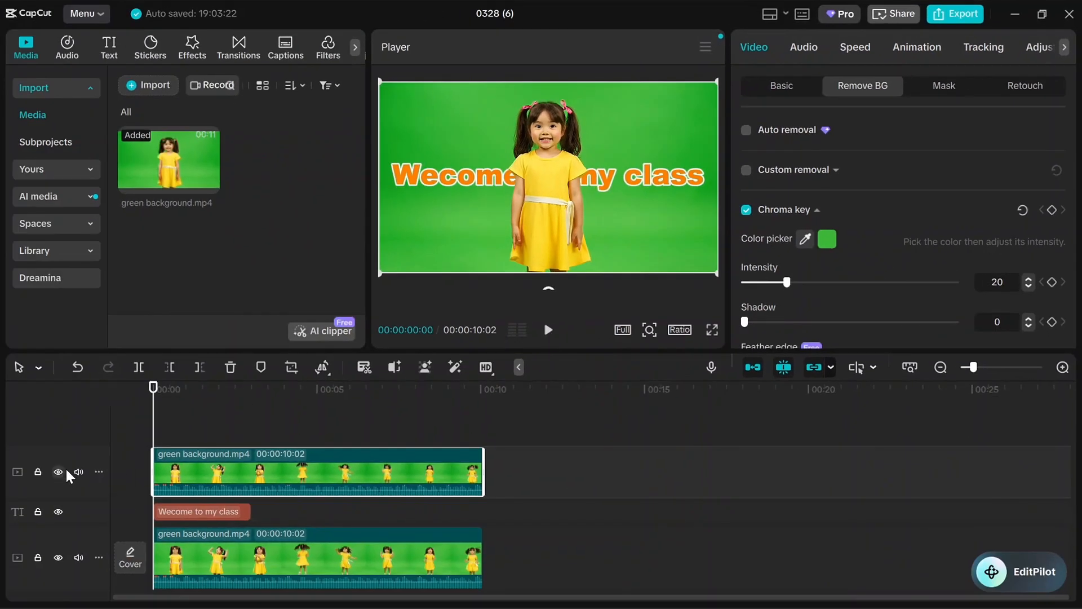
Step: Mute both video tracks and play back the composite
left_click(78, 472)
left_click(78, 557)
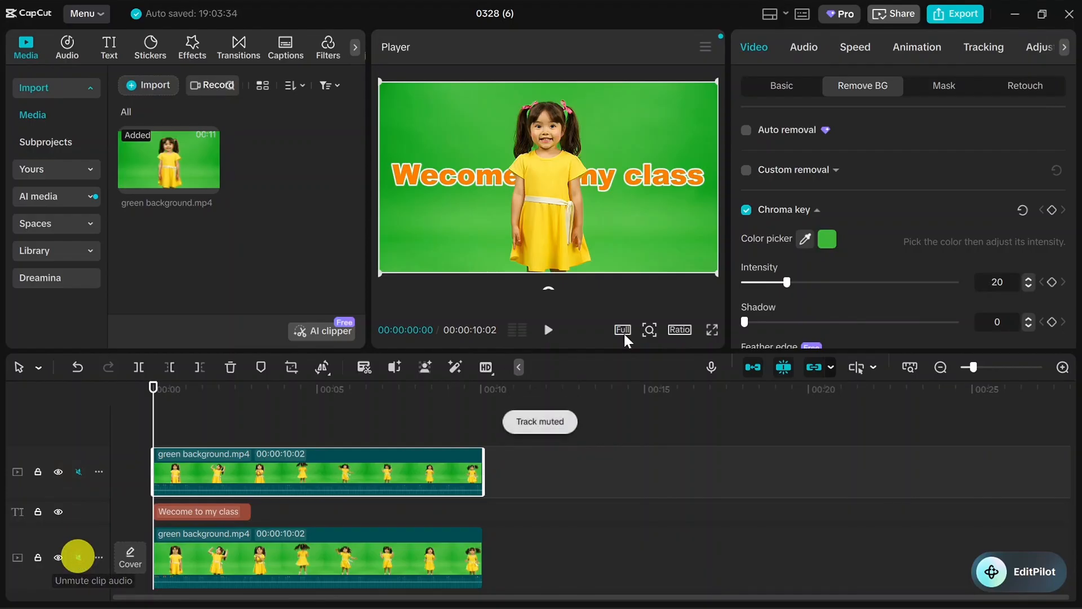
left_click(548, 330)
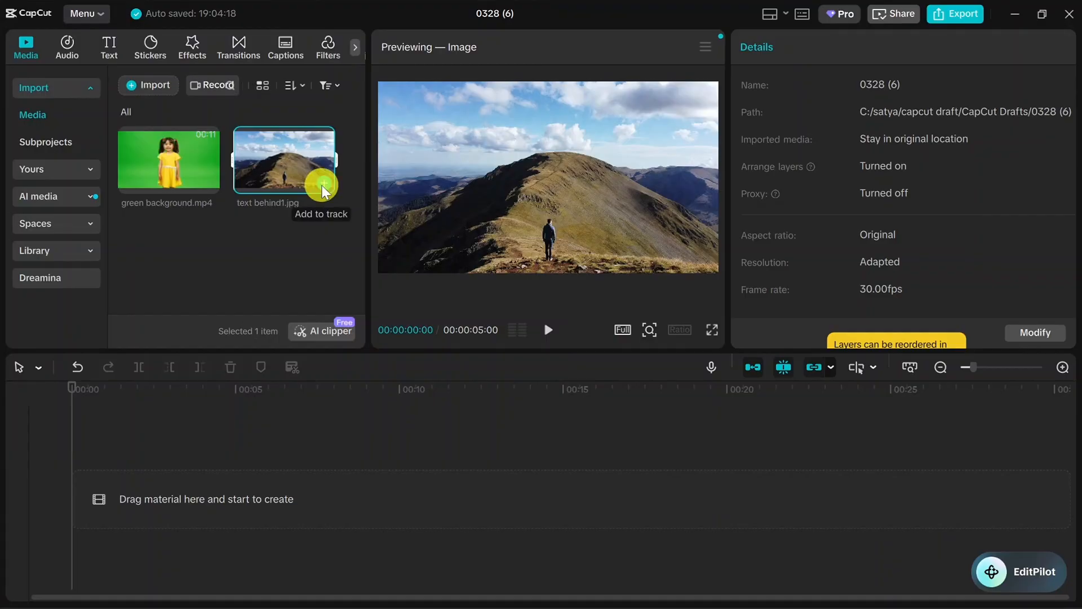
Step: Add text behind1.jpg to the timeline and overlay a default text clip reading "Welcome"
left_click(322, 185)
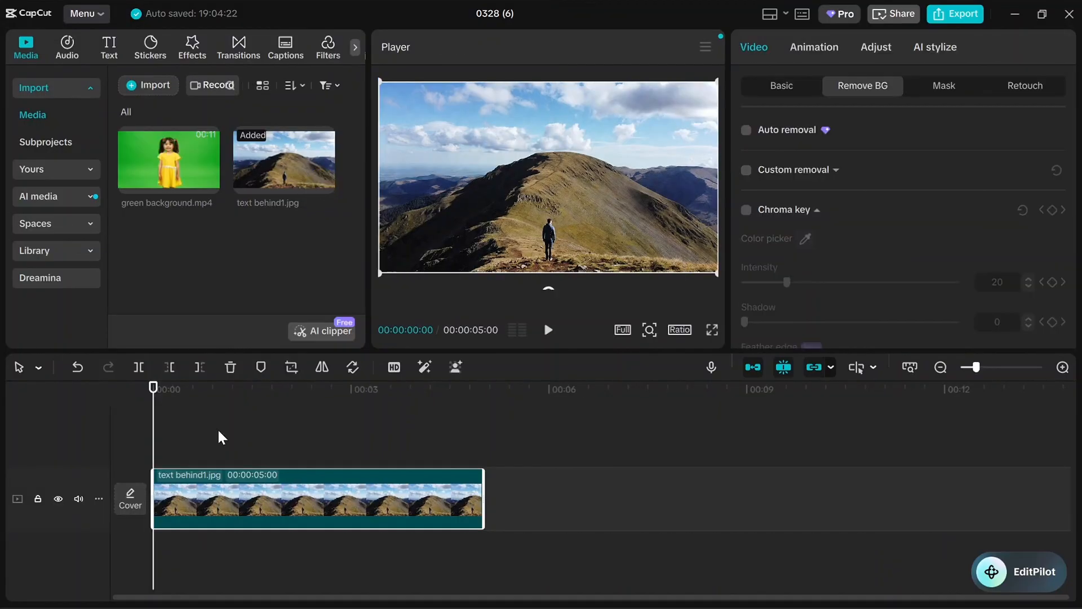
left_click(116, 46)
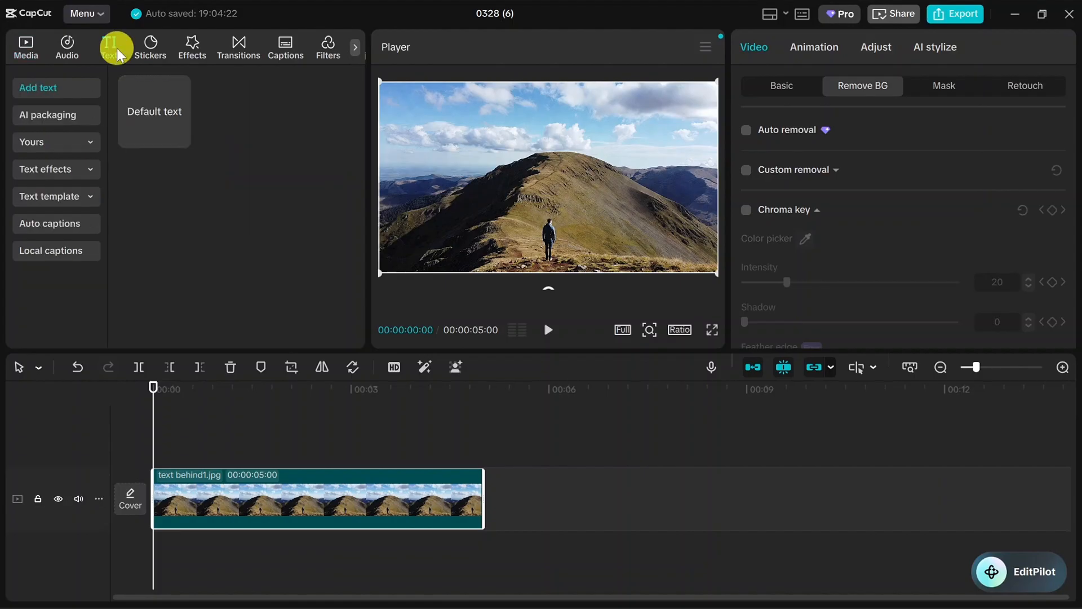
left_click(181, 137)
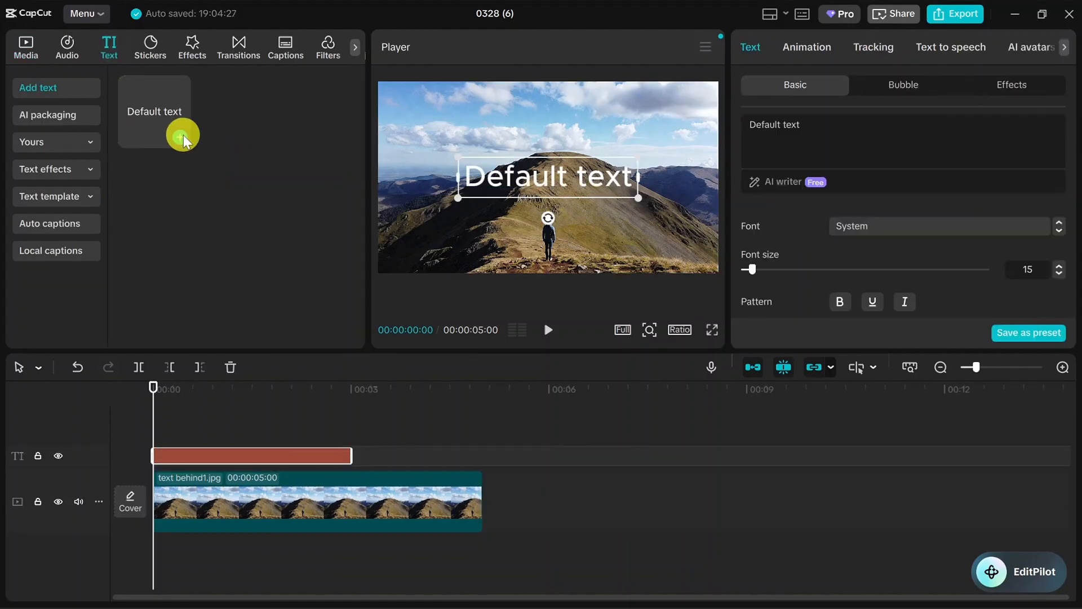
left_click(546, 180)
double_click(546, 180)
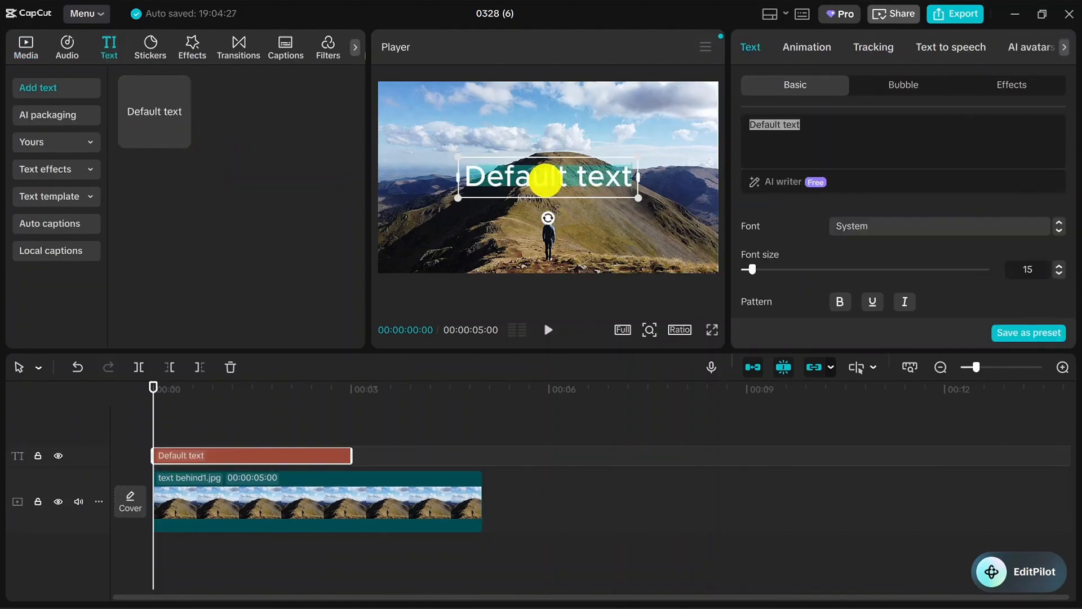
type("Welcome")
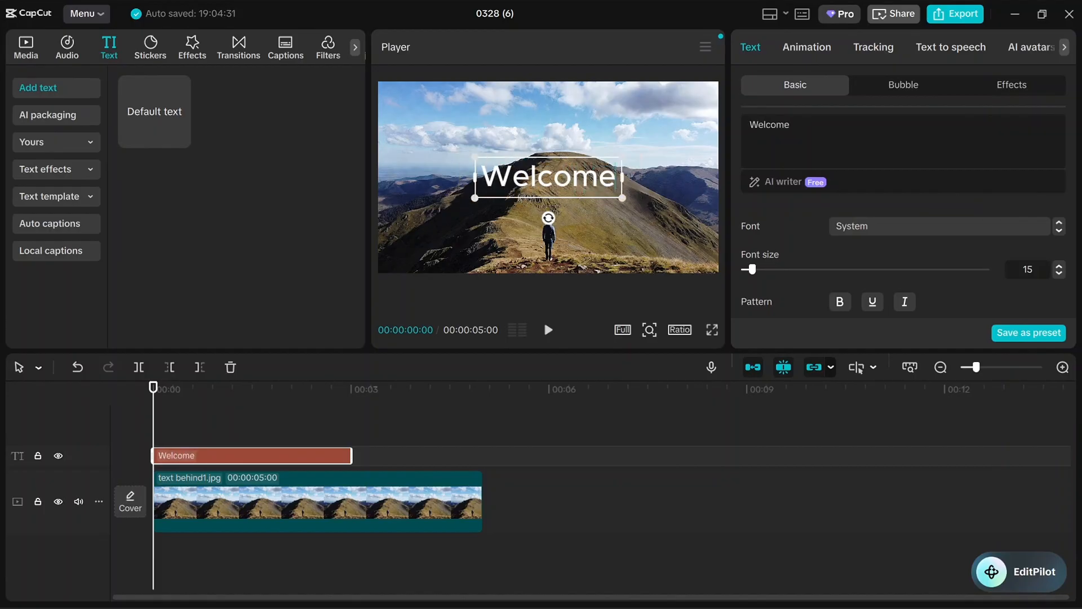
Step: Set the Welcome title's font to Arial Black and apply the orange preset style with white outline
left_click(604, 231)
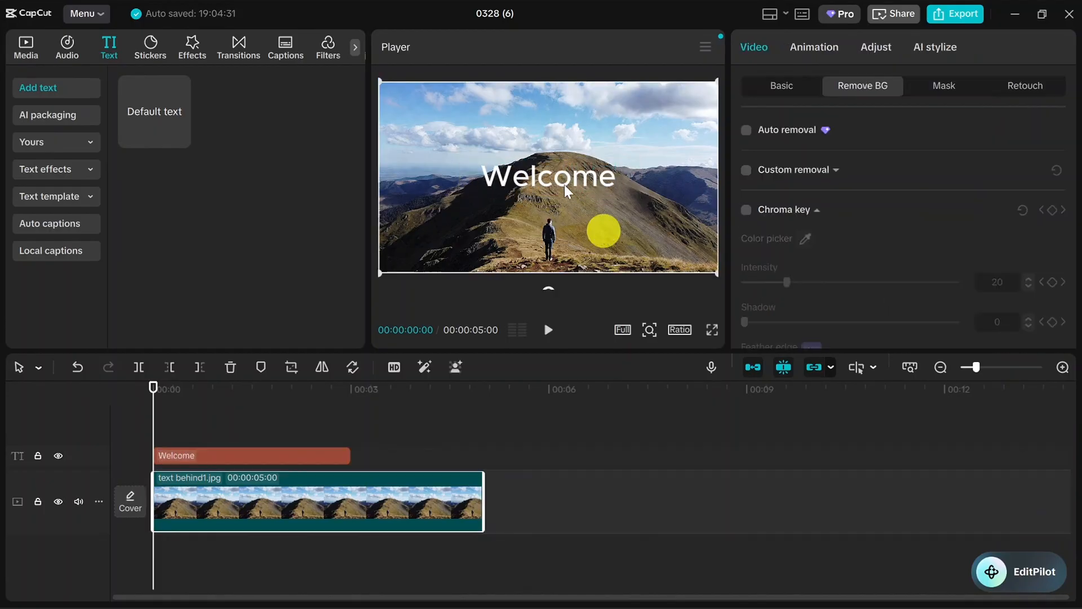
left_click(562, 186)
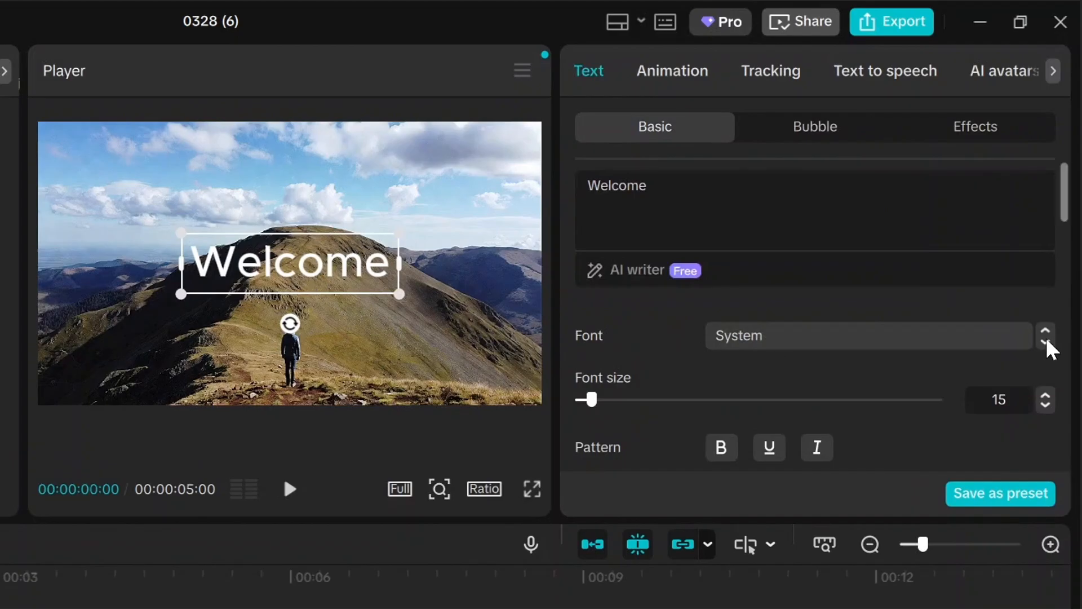
left_click(1045, 341)
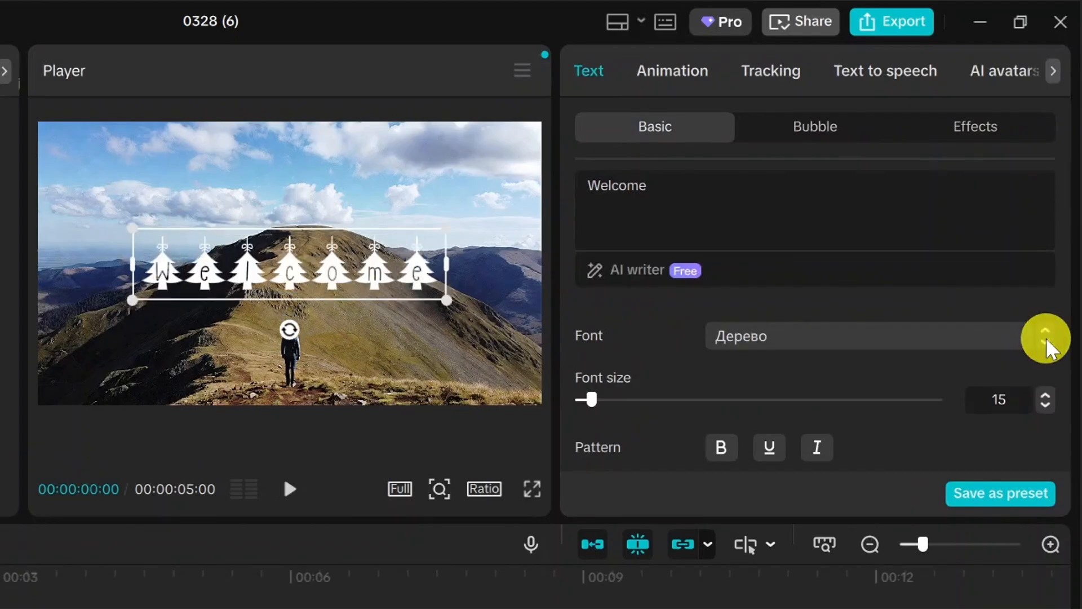
left_click(1045, 341)
left_click(1046, 343)
left_click(1046, 343)
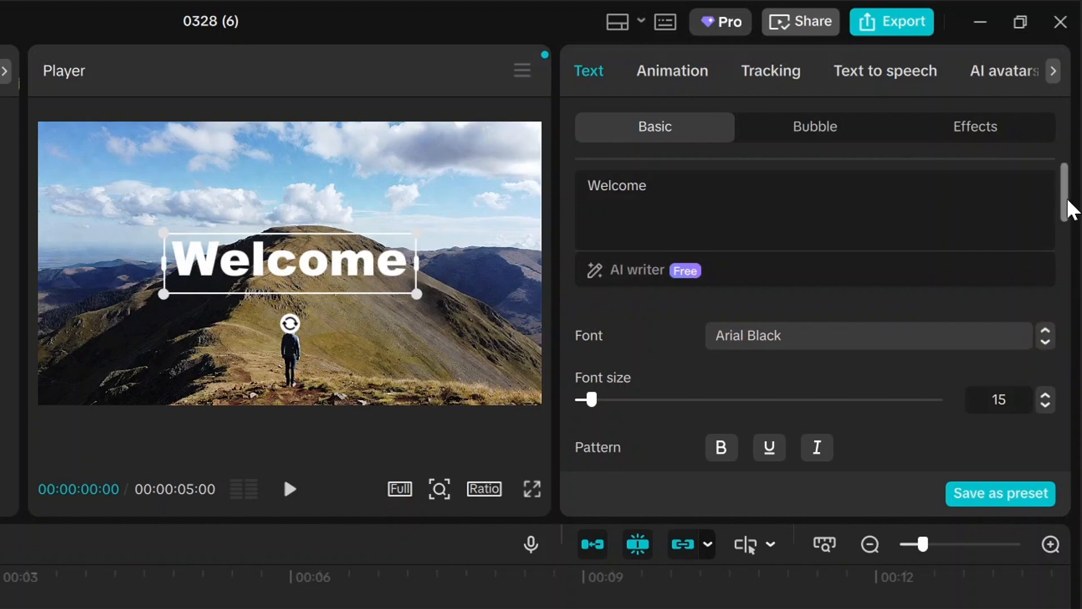
left_click_drag(1066, 207, 1063, 277)
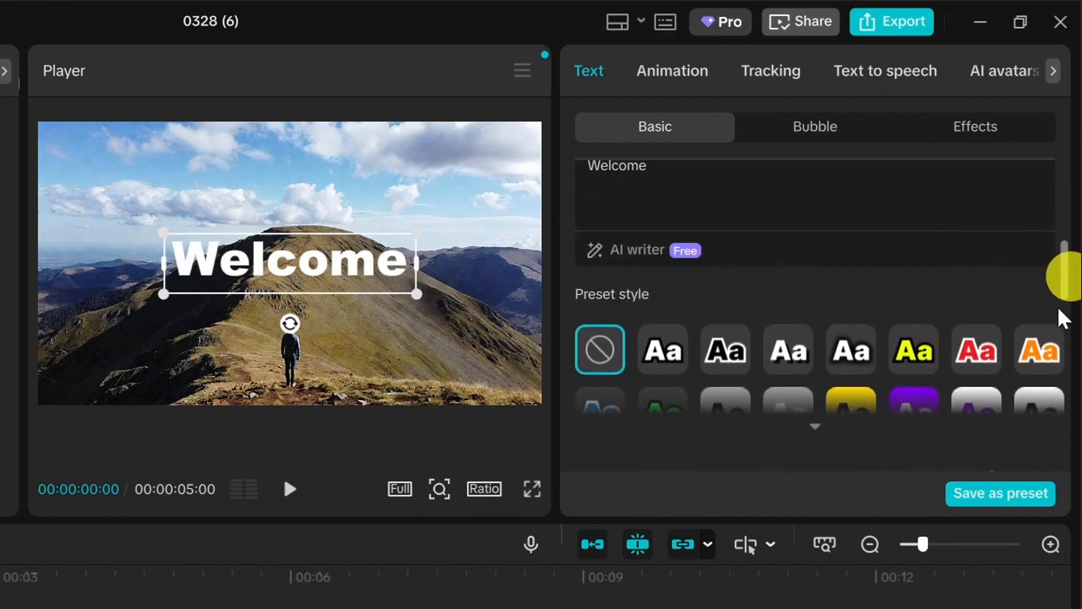
left_click(1047, 352)
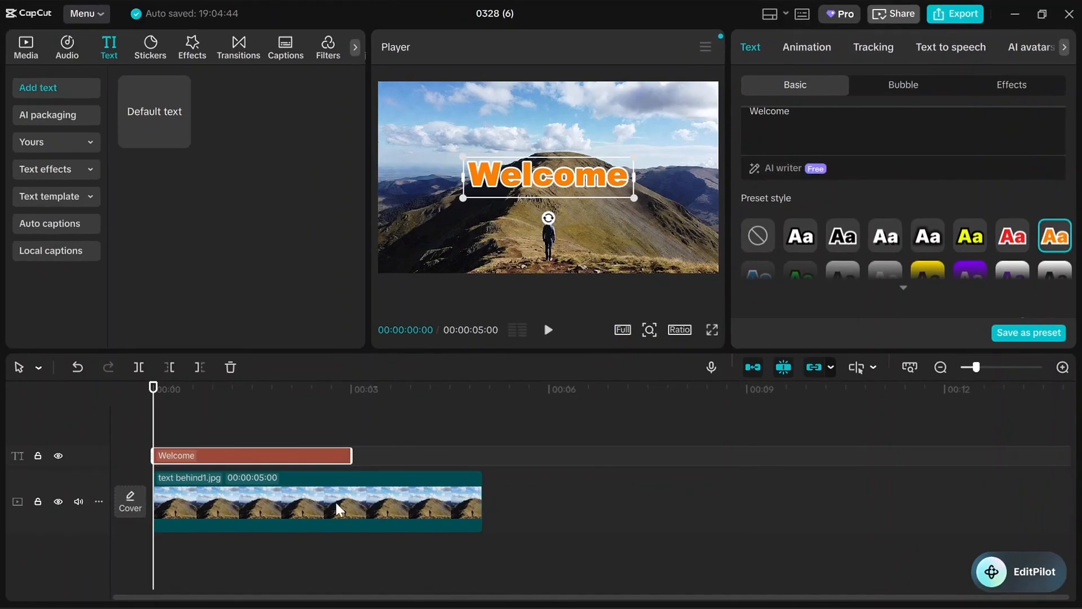
Step: Duplicate the text behind1.jpg clip and place the copy on a track above the title, aligned to the start
left_click(336, 502)
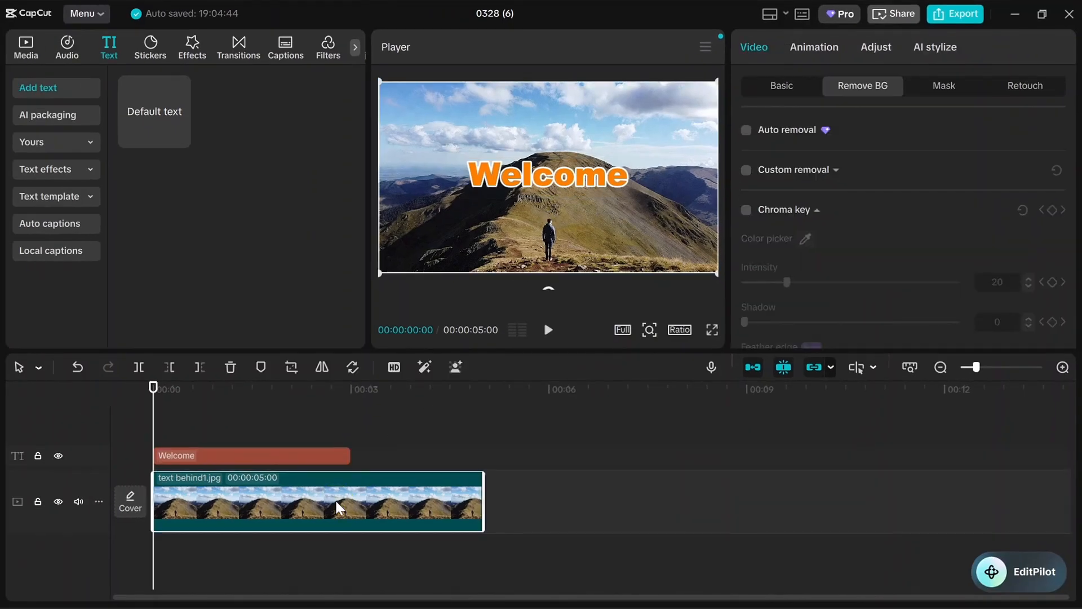
key("ctrl+c")
key("ctrl+v")
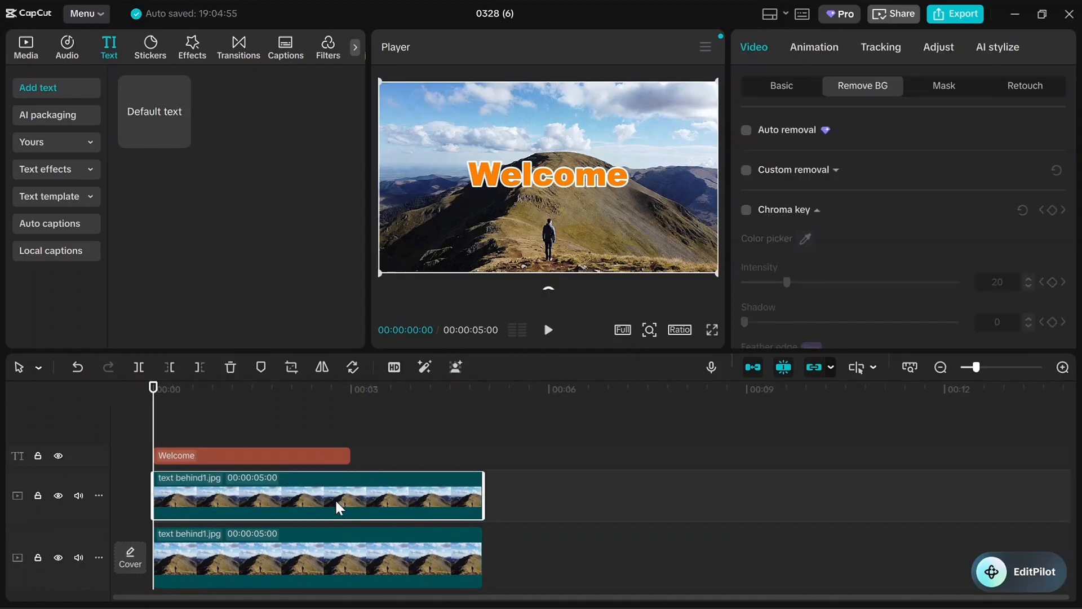
left_click_drag(293, 496, 299, 414)
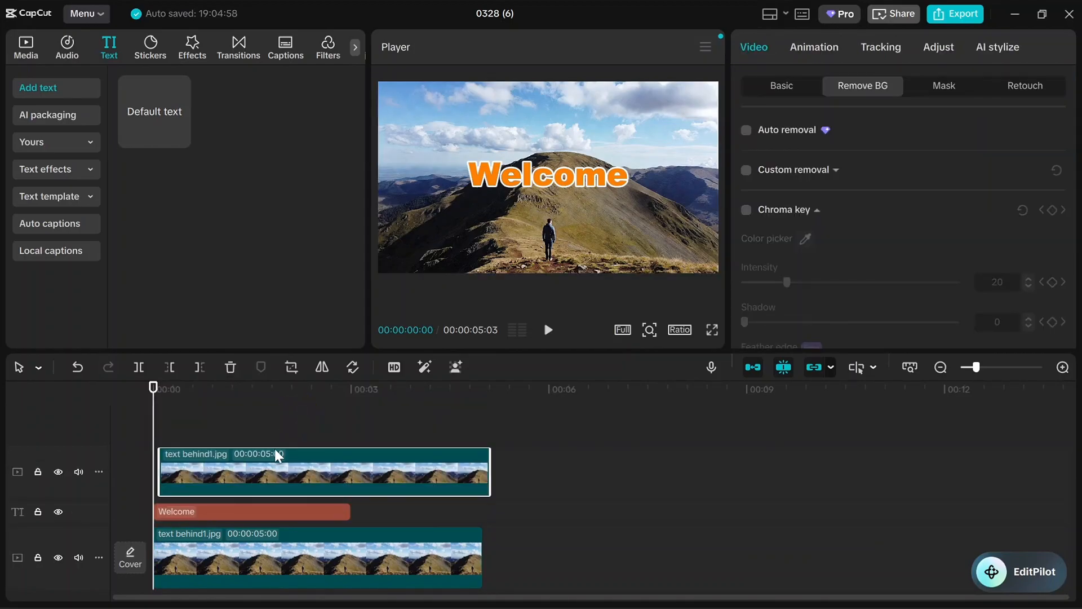
mouse_move(275, 449)
left_mouse_down()
mouse_move(264, 452)
mouse_move(272, 454)
left_mouse_up()
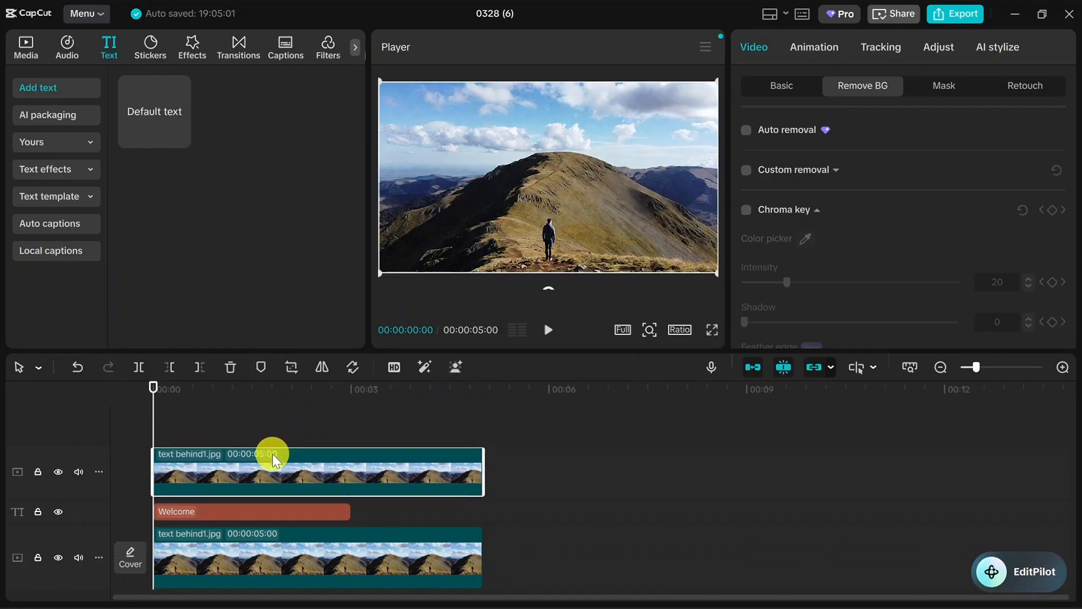
Step: Move the Welcome title down to a vertical position of about -186
left_click(314, 545)
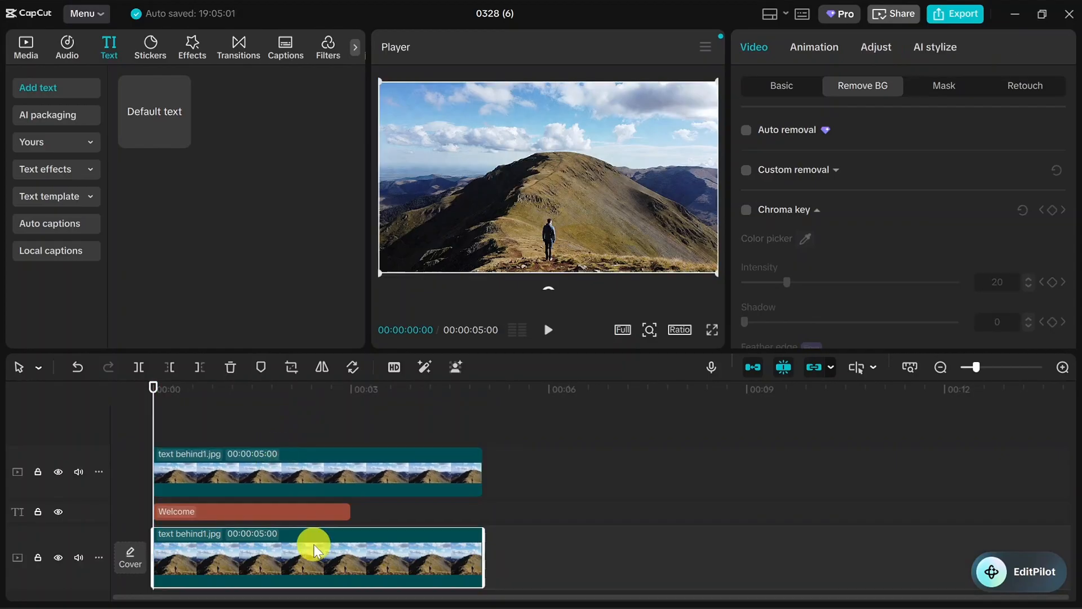
left_click(248, 511)
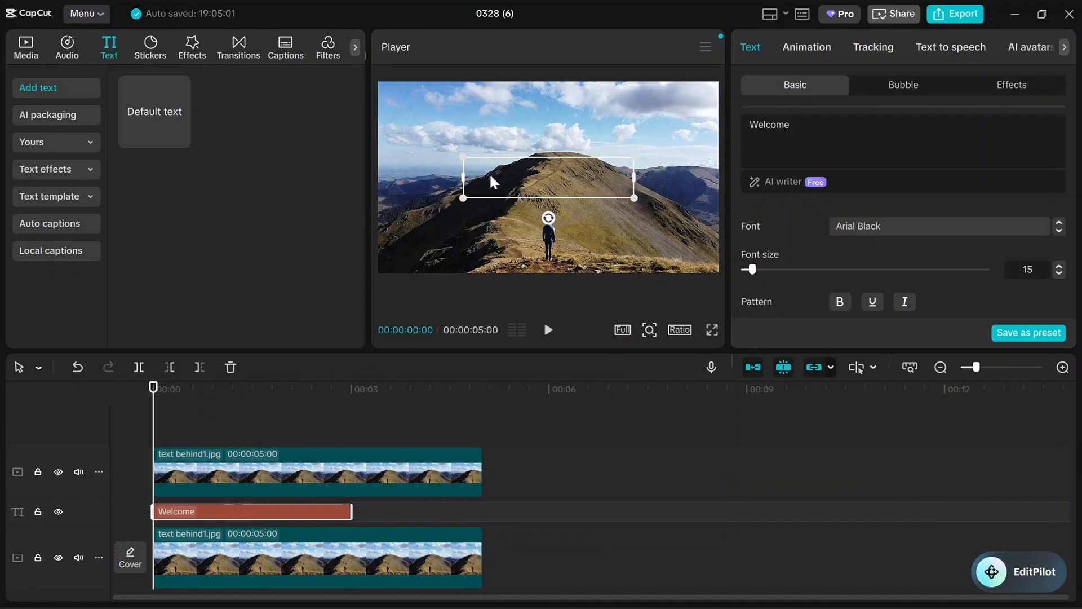
left_click_drag(490, 176, 491, 193)
Step: Return the Welcome title to position X 0, Y 0 and add a Transform keyframe at the start of the clip
left_click(292, 512)
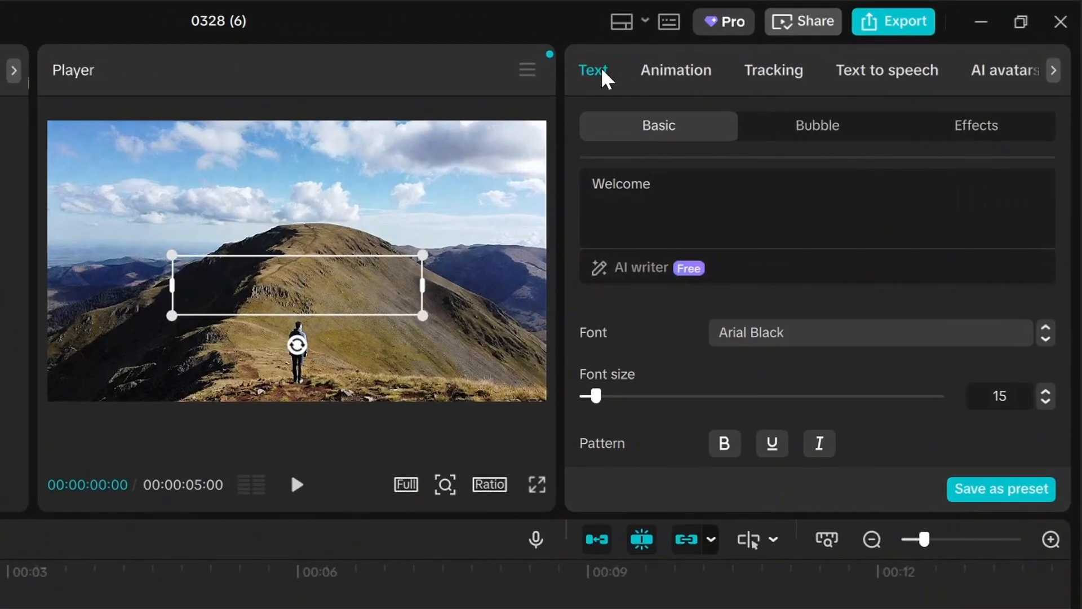
left_click(601, 73)
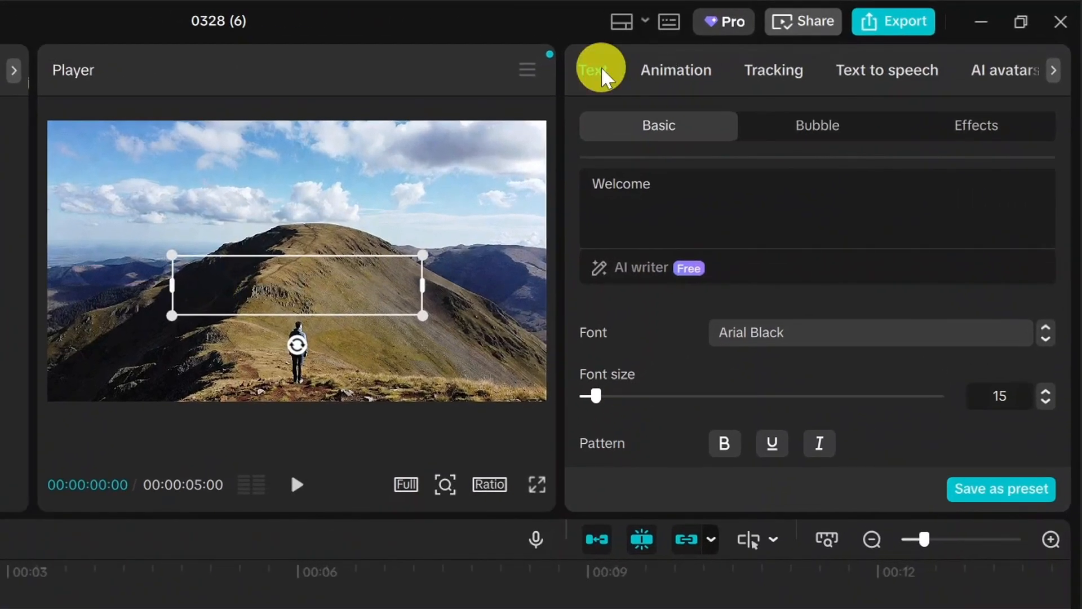
left_click(1061, 180)
left_click_drag(1062, 180, 1069, 296)
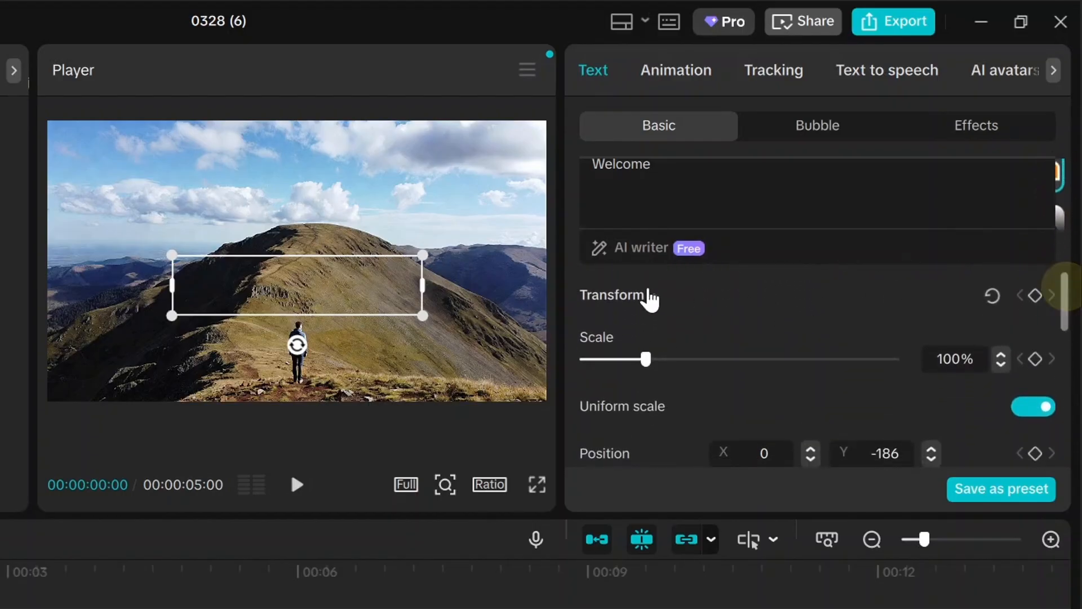
left_click(602, 297)
left_click(606, 302)
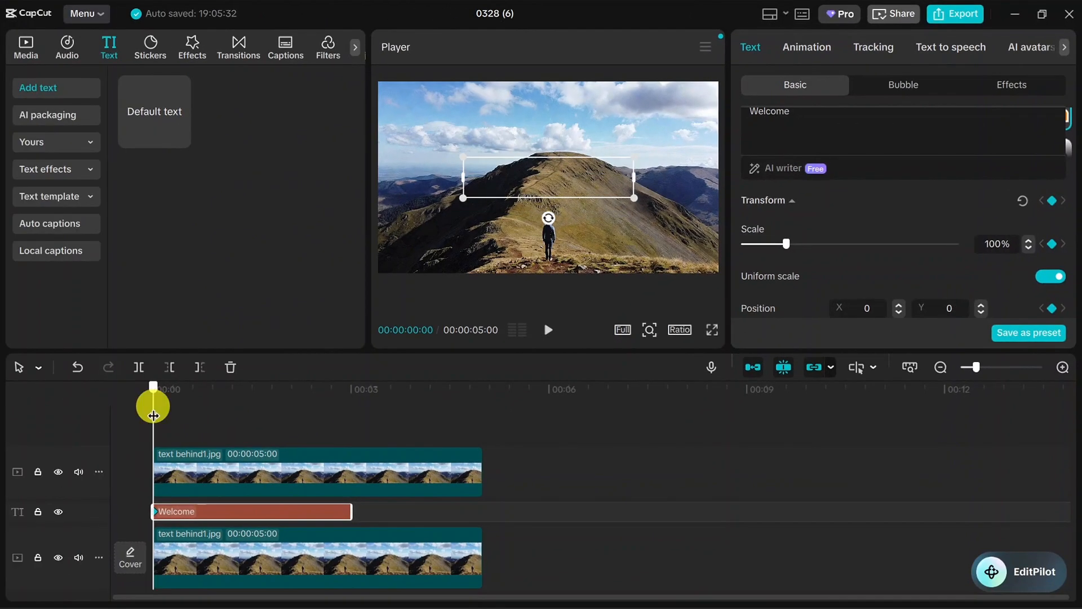
Step: At 00:00:02:26, raise the Welcome title into the sky to about Y 847, recording a second position keyframe
left_click_drag(153, 415, 343, 449)
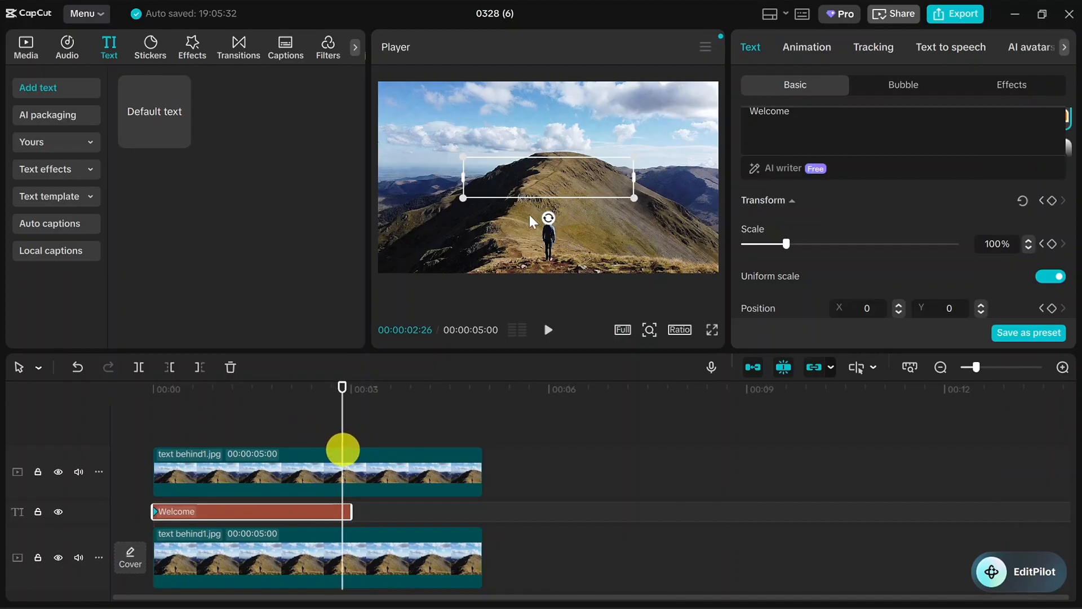
left_click_drag(527, 189, 526, 115)
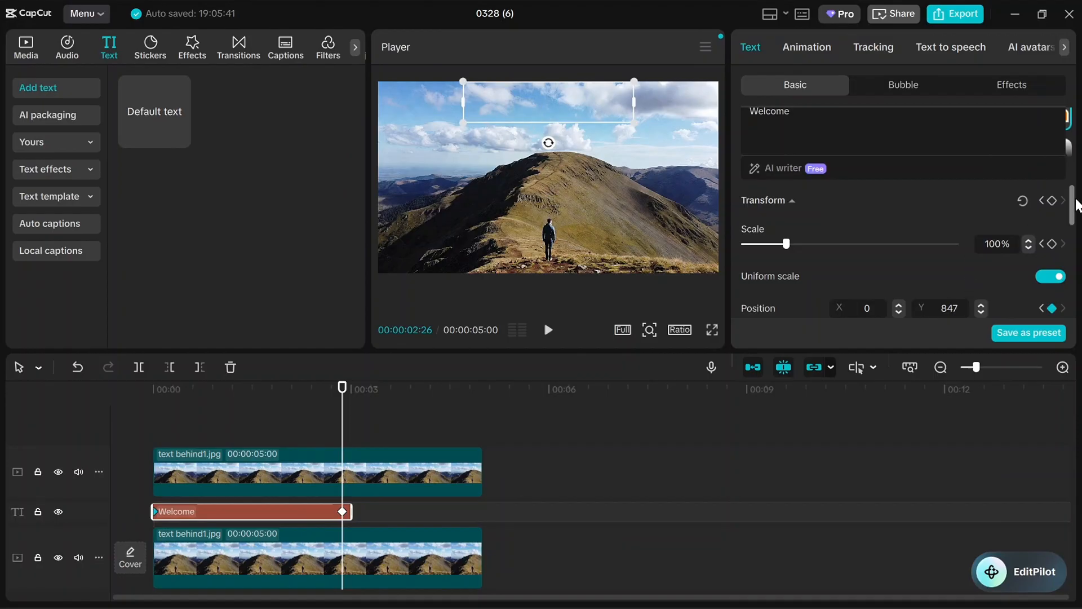
mouse_move(1074, 211)
left_mouse_down()
mouse_move(1074, 194)
mouse_move(1074, 217)
left_mouse_up()
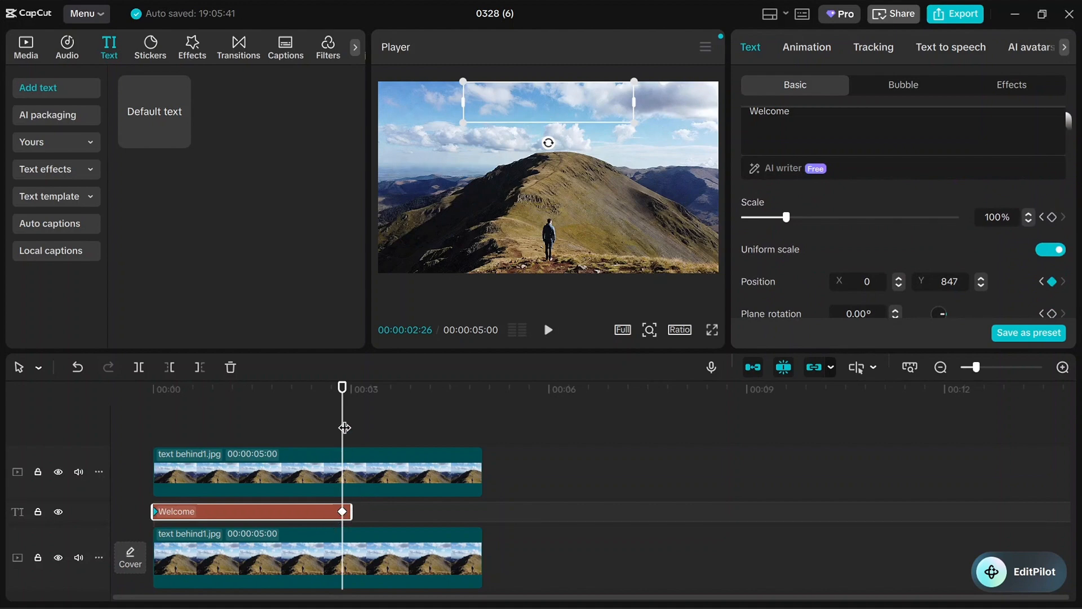
Step: Delete the upper text behind1.jpg clip and play the Welcome title's rise from the start of the timeline
left_click_drag(343, 427, 143, 431)
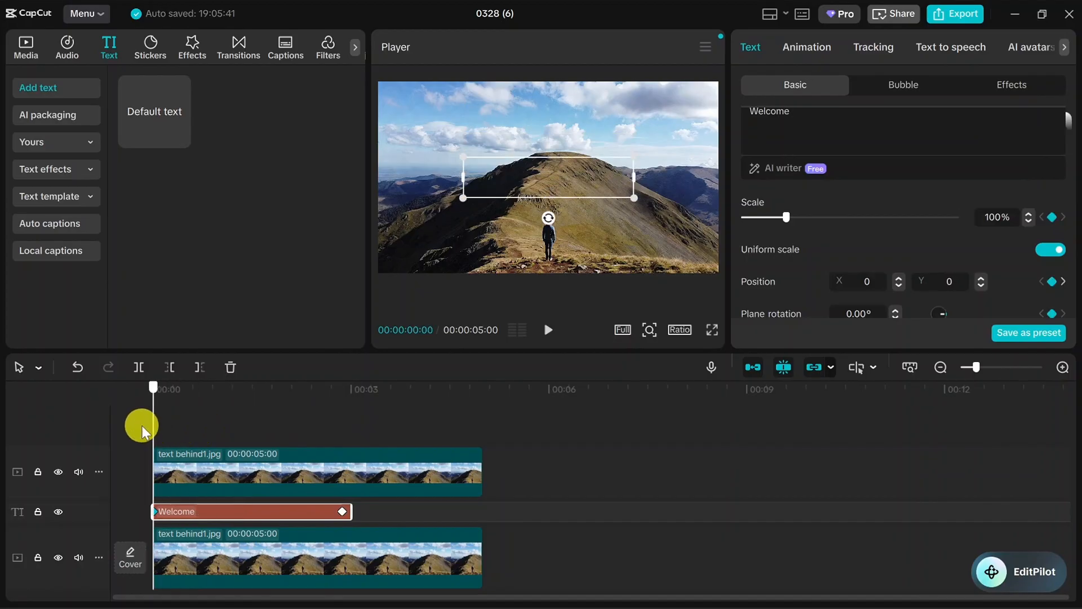
left_click(261, 460)
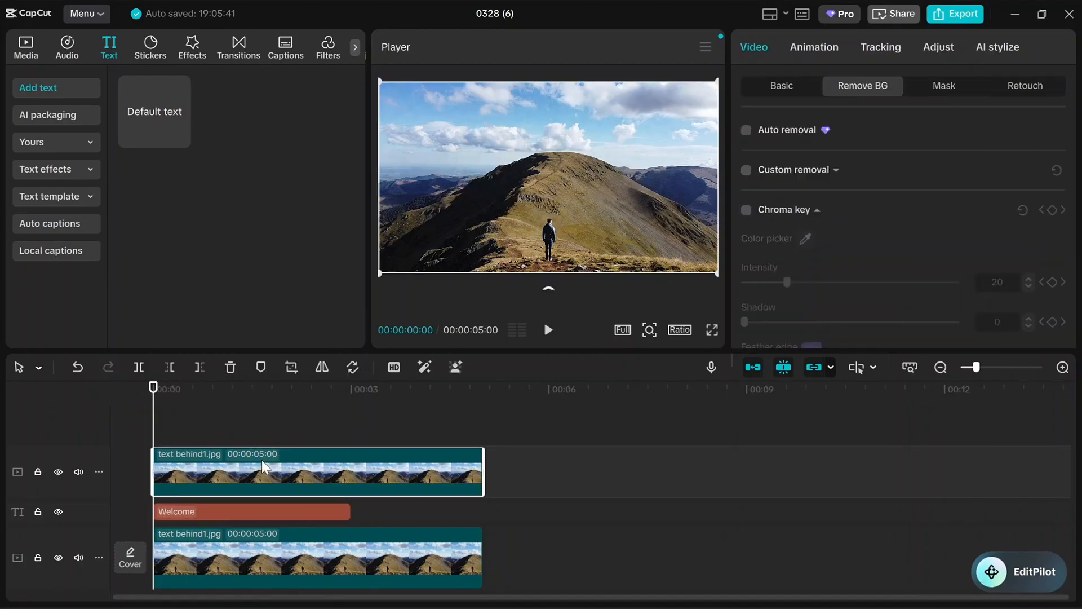
key("Delete")
left_click(261, 460)
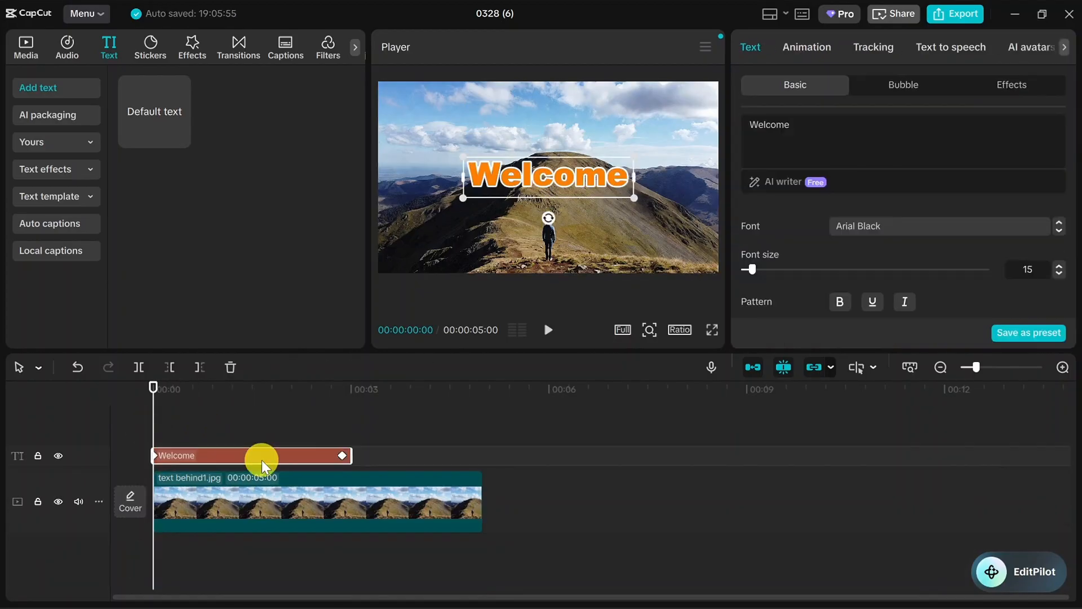
left_click(550, 331)
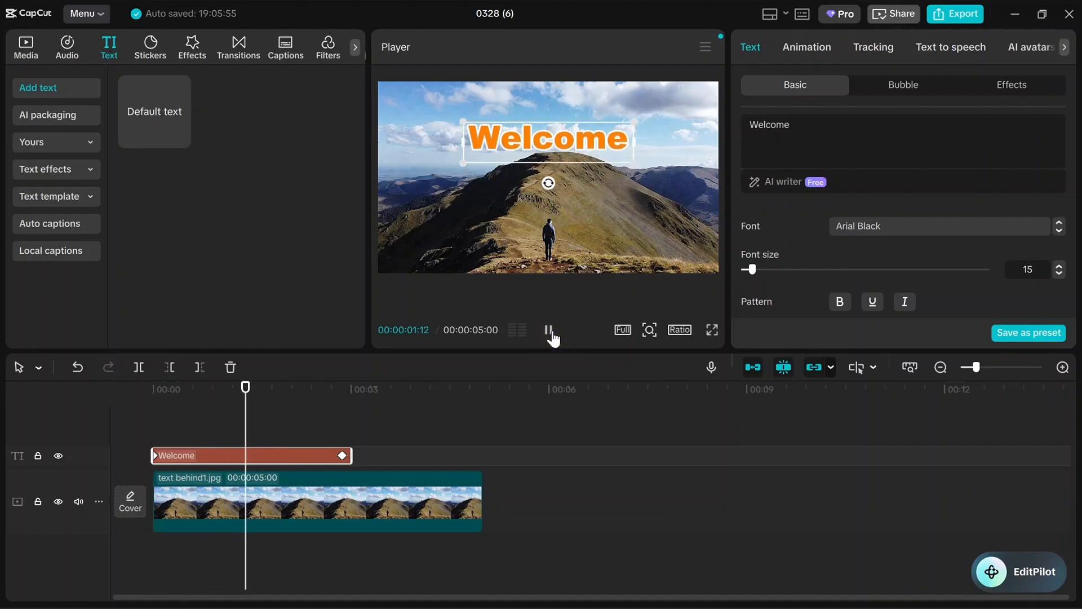
left_click(550, 331)
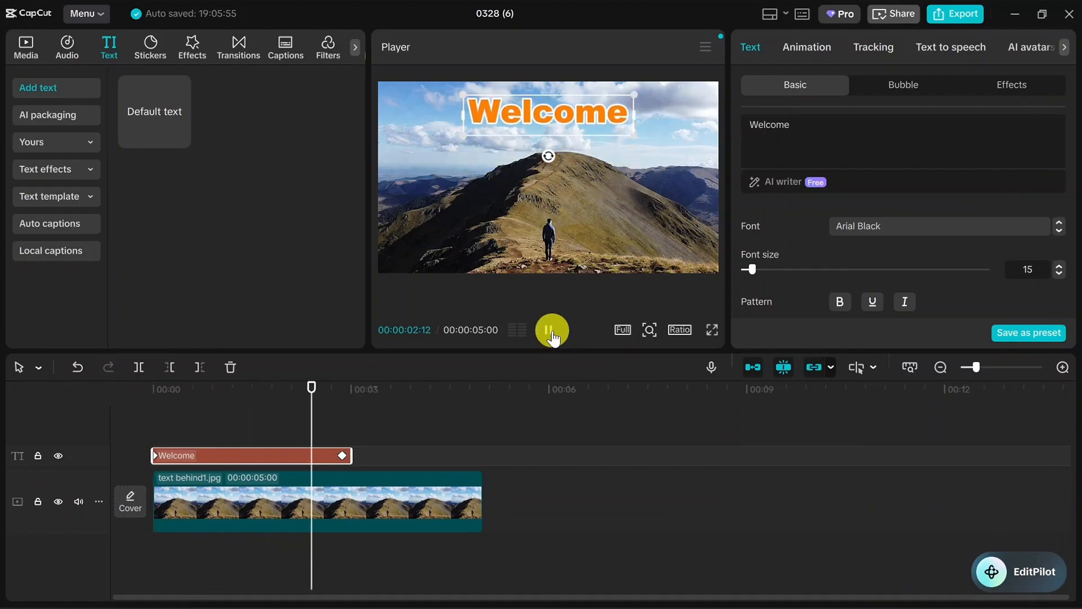
Step: Duplicate the remaining text behind1.jpg clip onto a track above the Welcome title, aligned to the start
left_click(380, 509)
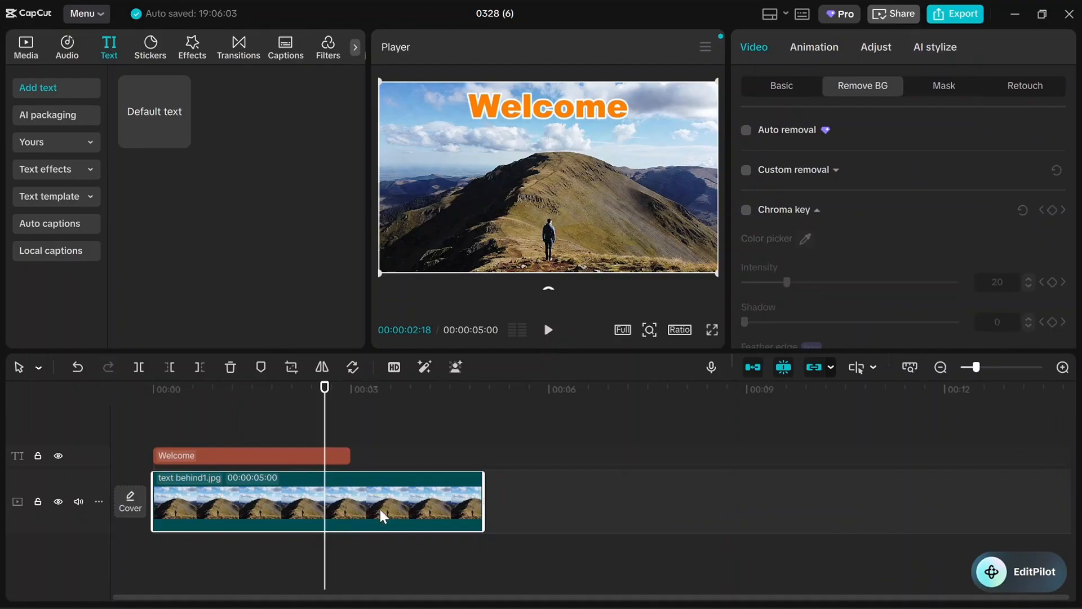
key("ctrl+c")
key("ctrl+v")
left_click_drag(445, 495, 271, 417)
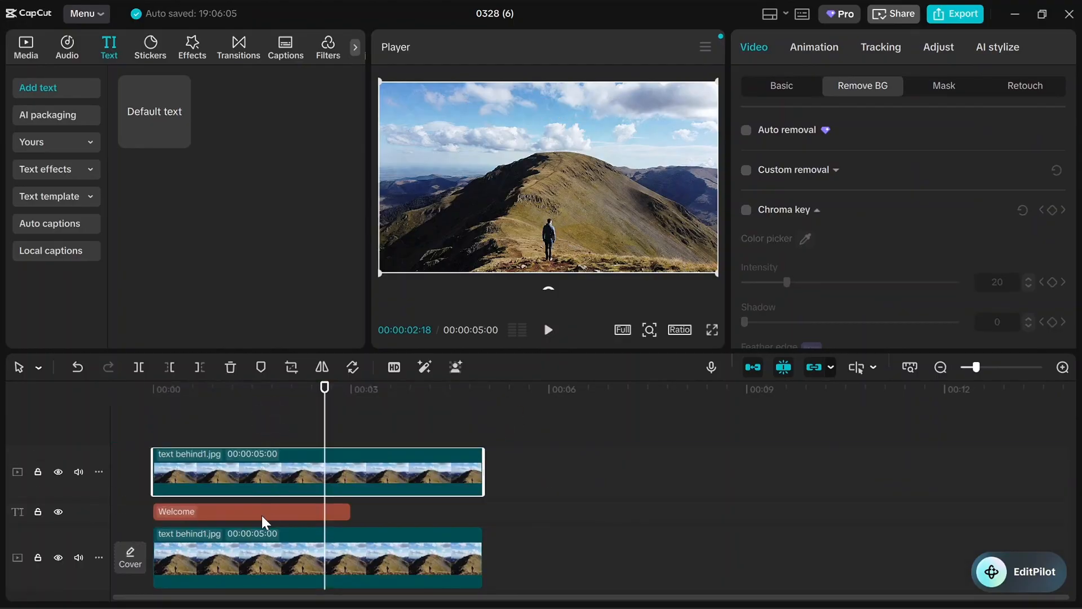
left_click(245, 512)
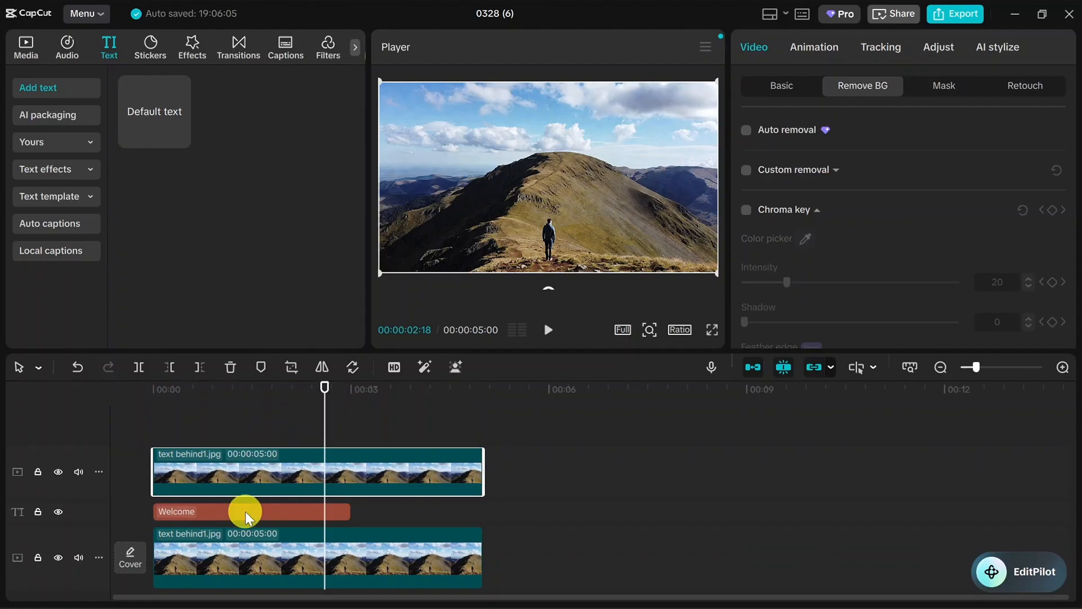
left_click(242, 475)
left_click(269, 552)
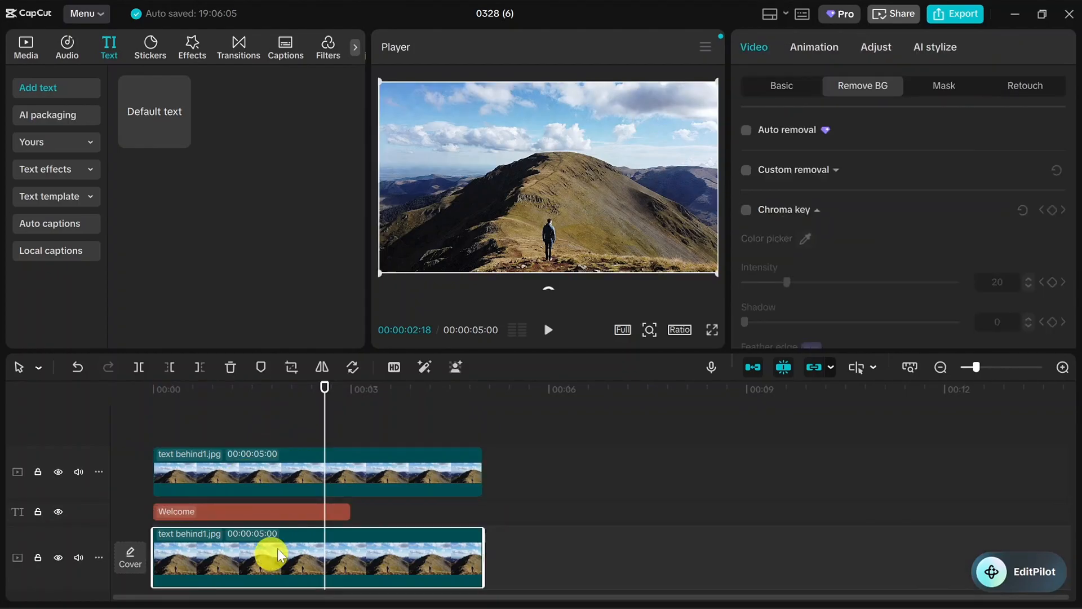
Step: At 00:00:00:00, enable Custom removal on the upper text behind1.jpg clip and choose the plain Brush
left_click(344, 470)
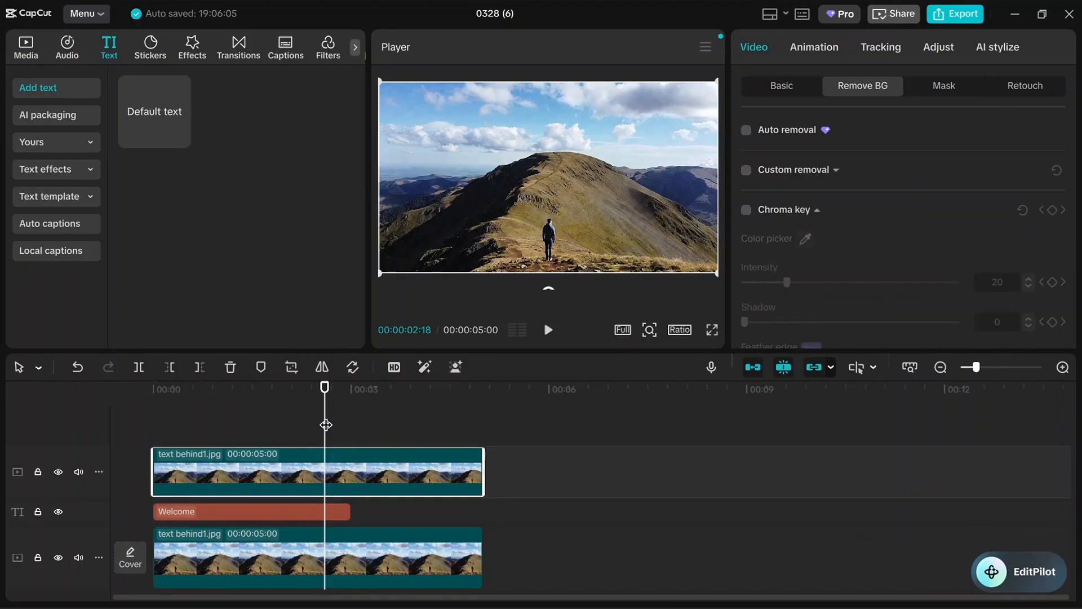
left_click_drag(325, 420, 147, 411)
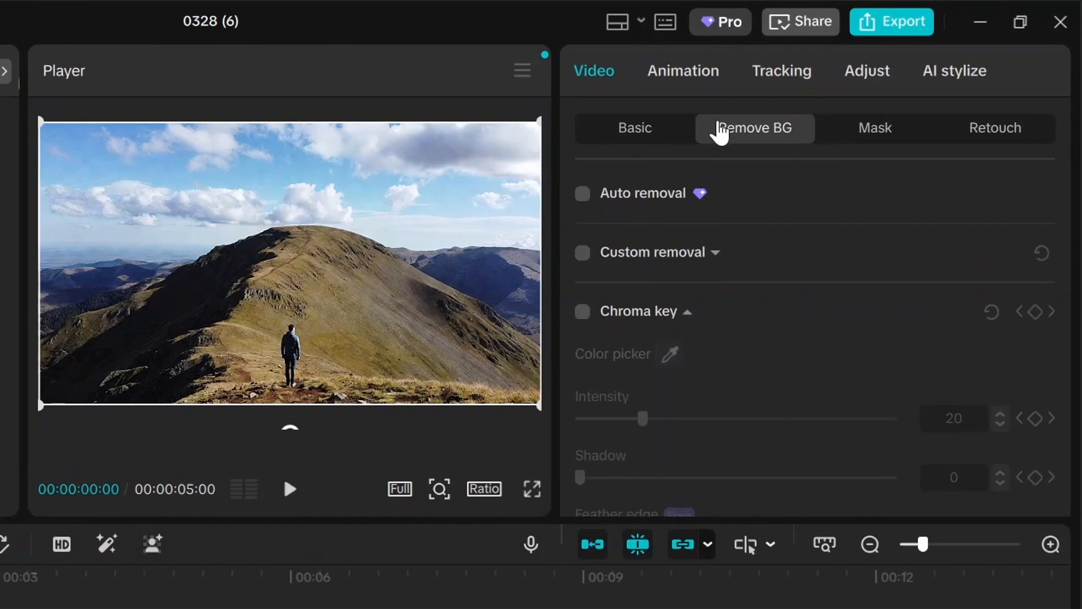
left_click(601, 76)
left_click(748, 130)
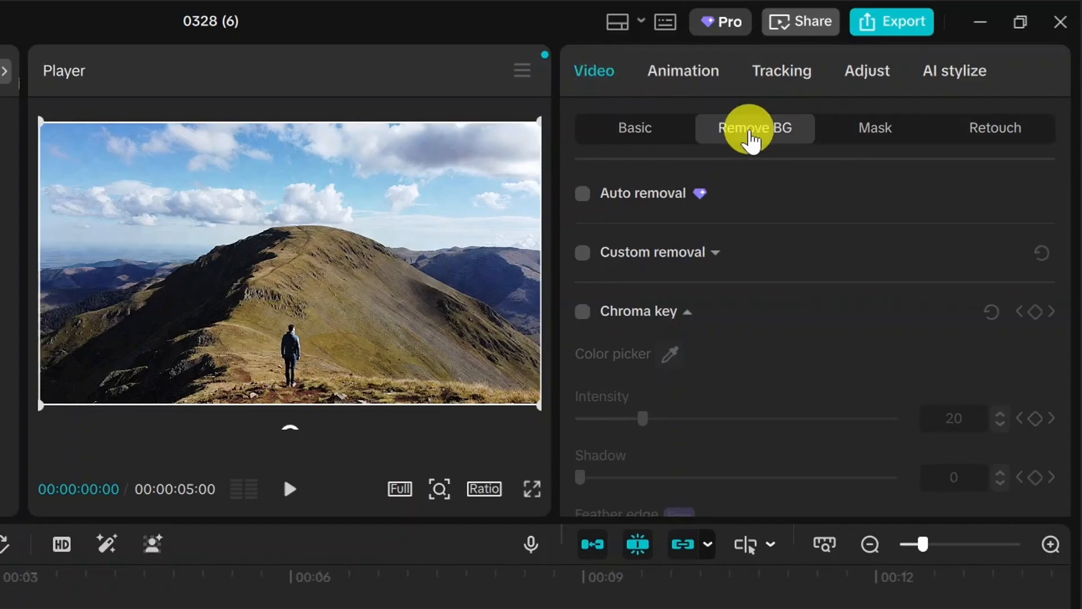
left_click(584, 255)
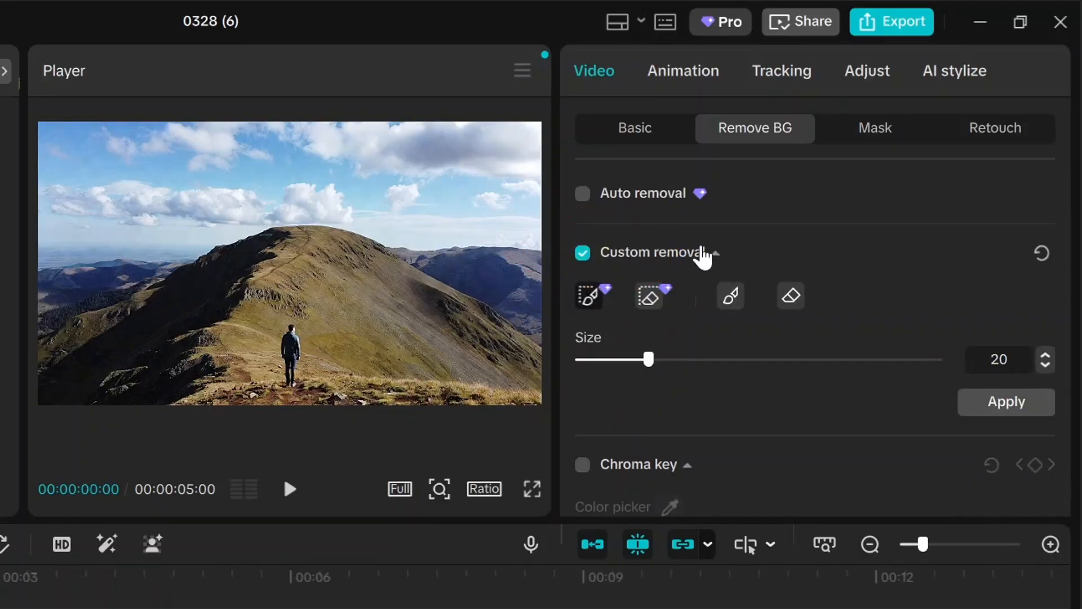
left_click(732, 299)
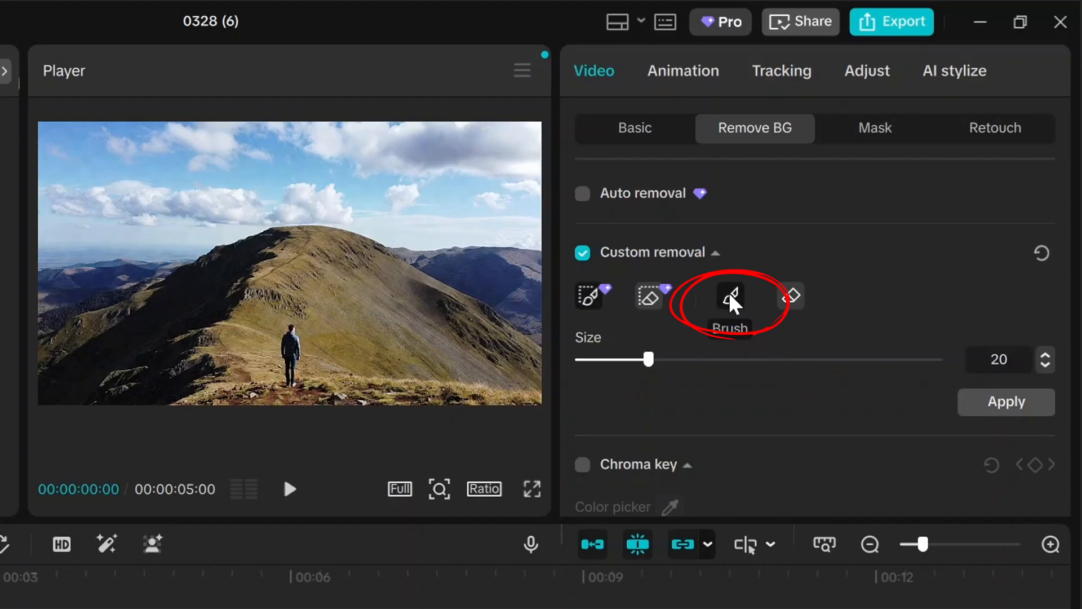
left_click(730, 296)
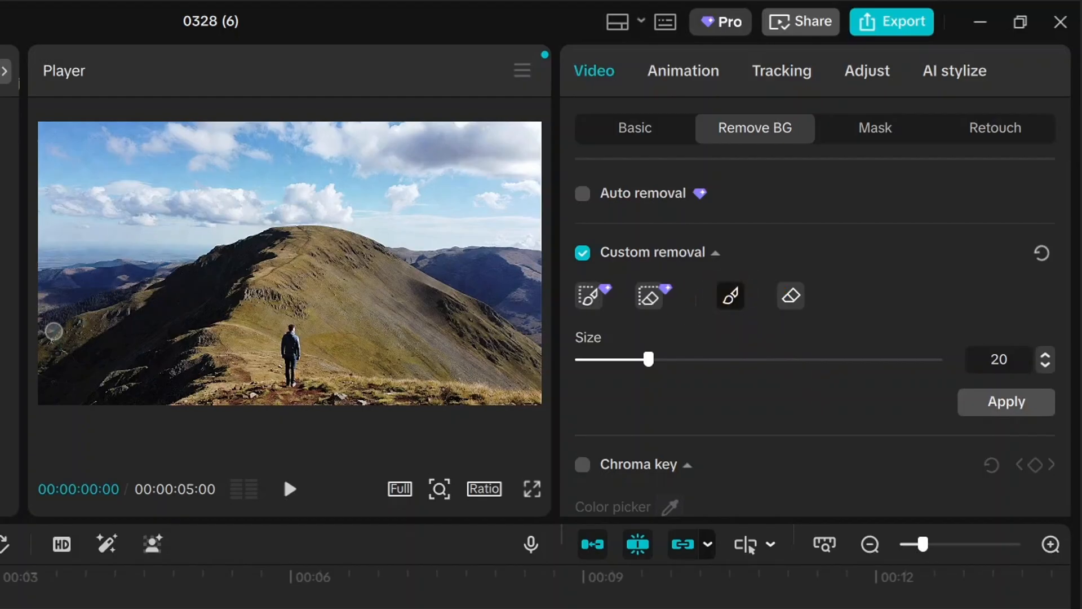
Step: Paint over the central mountain down to the foreground with the size 20 brush and apply the custom removal
mouse_move(53, 330)
left_mouse_down()
mouse_move(295, 221)
mouse_move(395, 252)
mouse_move(535, 363)
mouse_move(508, 324)
mouse_move(519, 370)
mouse_move(343, 380)
mouse_move(322, 369)
mouse_move(307, 315)
mouse_move(285, 307)
mouse_move(262, 342)
mouse_move(260, 382)
mouse_move(172, 398)
mouse_move(54, 396)
mouse_move(43, 336)
mouse_move(104, 324)
mouse_move(270, 238)
mouse_move(169, 299)
mouse_move(245, 267)
mouse_move(108, 366)
mouse_move(135, 336)
mouse_move(116, 316)
mouse_move(76, 344)
mouse_move(89, 376)
mouse_move(243, 319)
mouse_move(243, 278)
mouse_move(226, 339)
mouse_move(256, 256)
mouse_move(242, 371)
mouse_move(253, 300)
mouse_move(210, 366)
mouse_move(212, 333)
mouse_move(178, 351)
mouse_move(194, 316)
mouse_move(262, 273)
mouse_move(186, 292)
mouse_move(61, 385)
mouse_move(58, 368)
mouse_move(150, 375)
mouse_move(110, 377)
mouse_move(147, 362)
mouse_move(110, 381)
mouse_move(541, 390)
left_mouse_up()
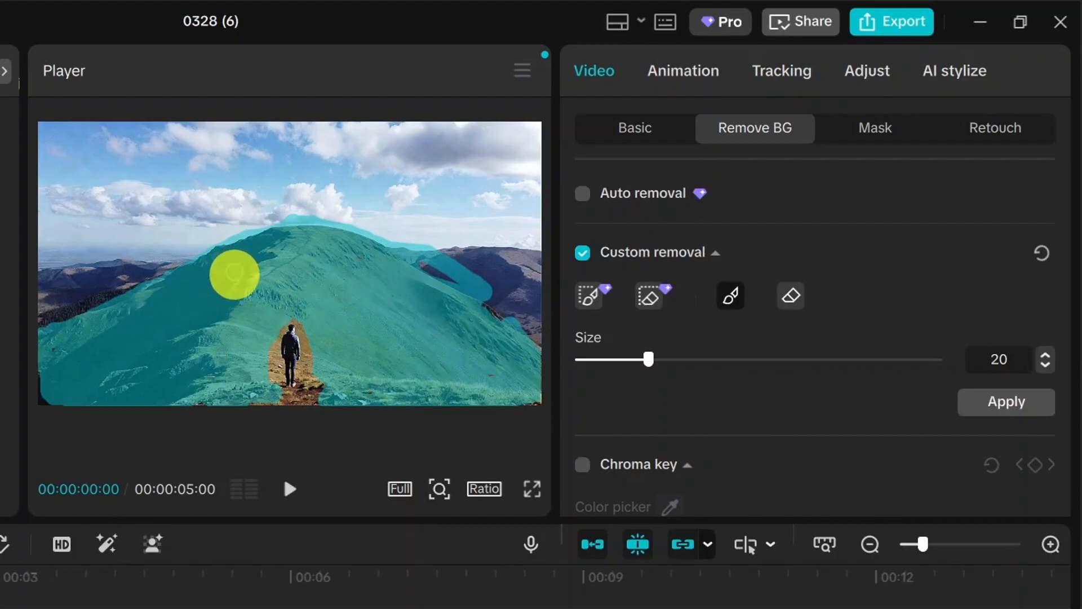
left_click_drag(235, 275, 277, 287)
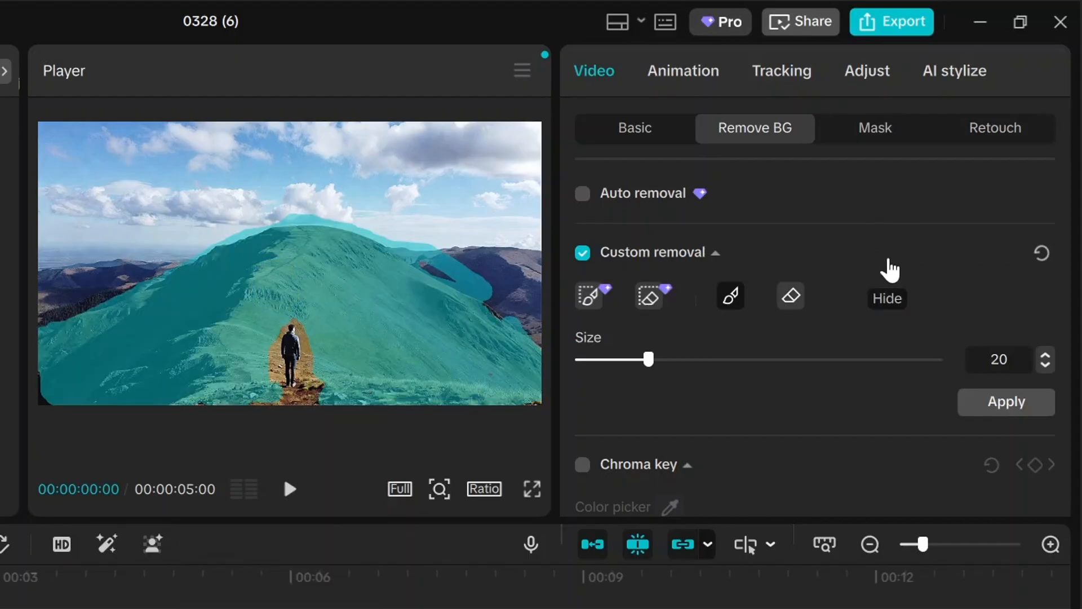
left_click(996, 403)
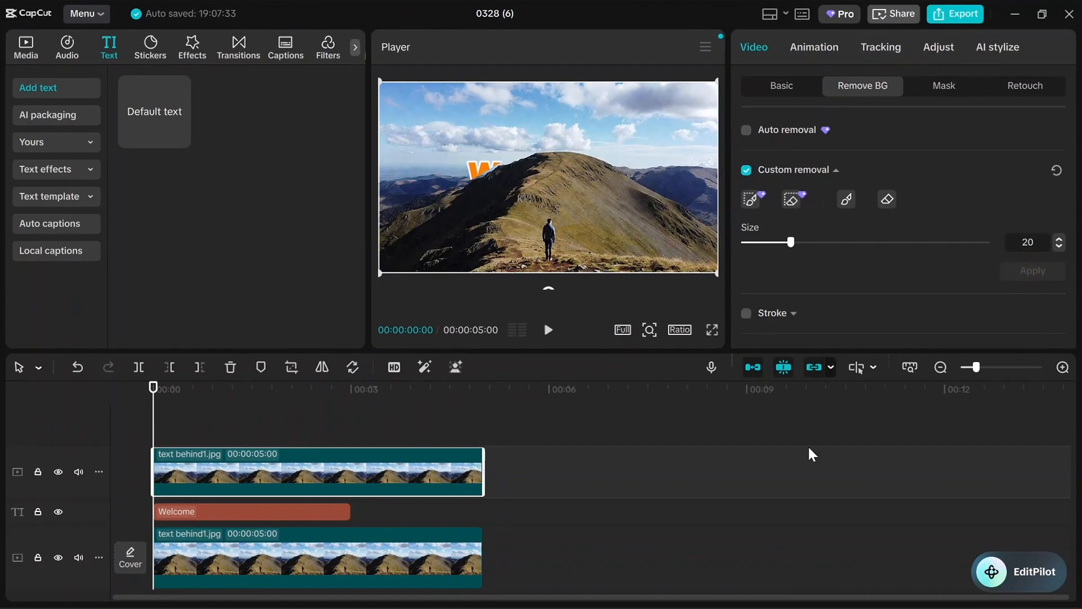
Step: Play the composition from the start and replay it to check the Welcome title rising behind the mountain
left_click(549, 332)
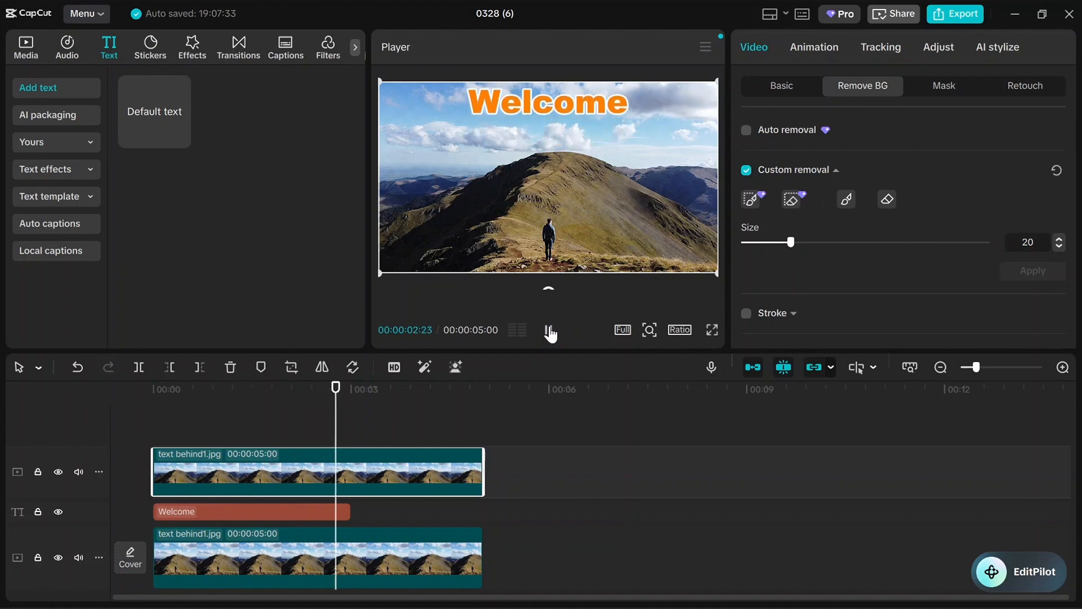
left_click(550, 331)
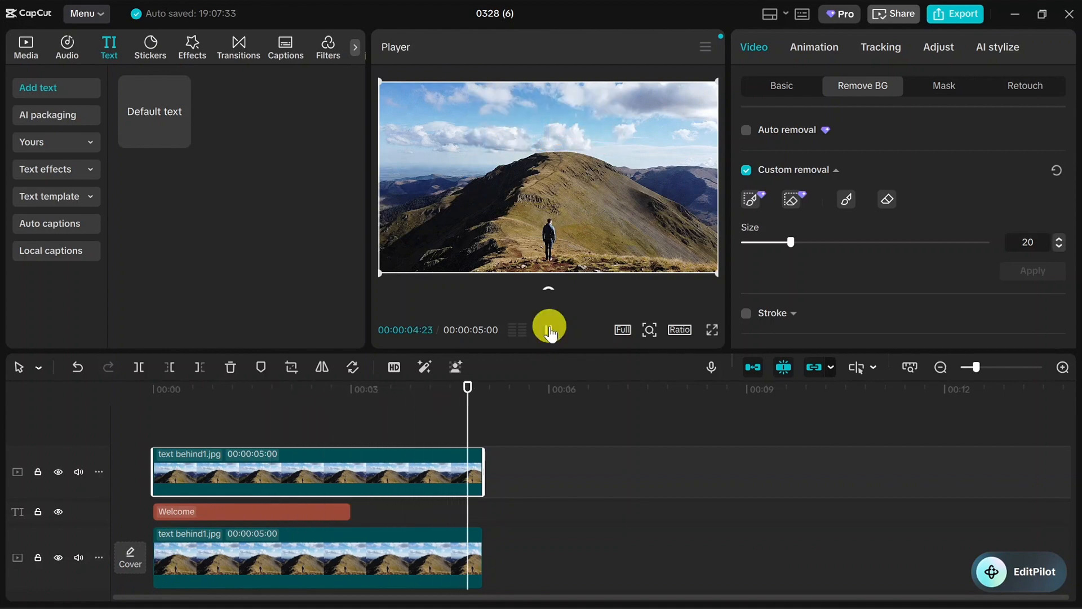
left_click(311, 418)
left_click(101, 424)
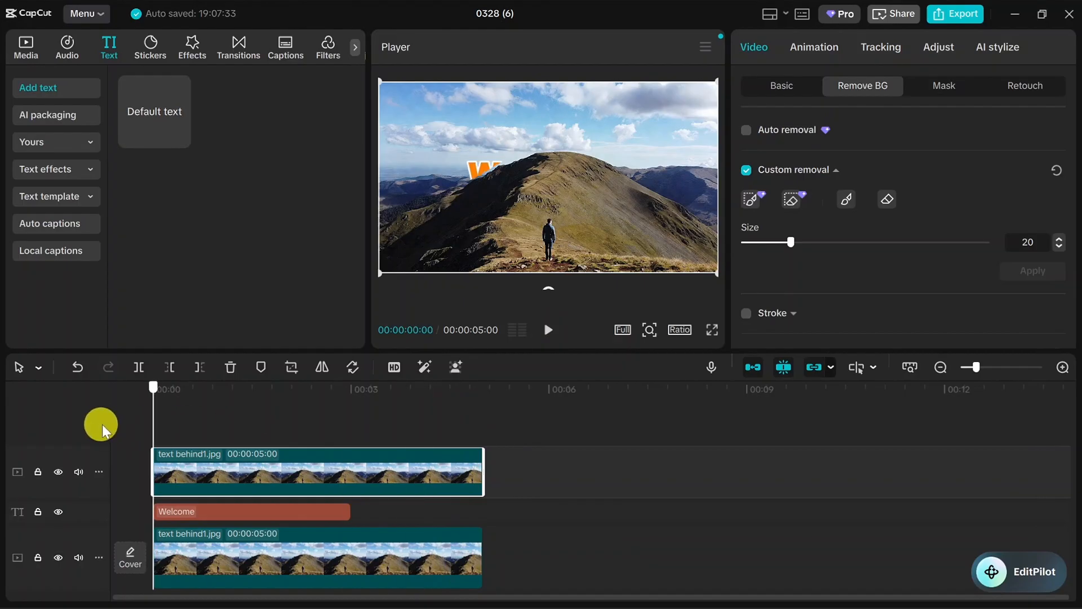
left_click(551, 333)
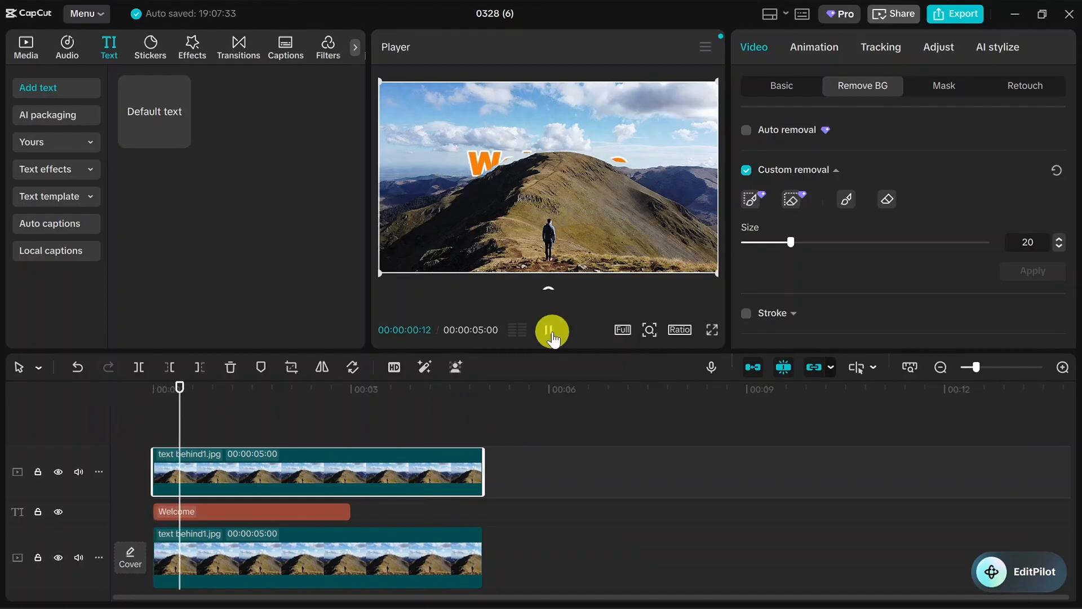